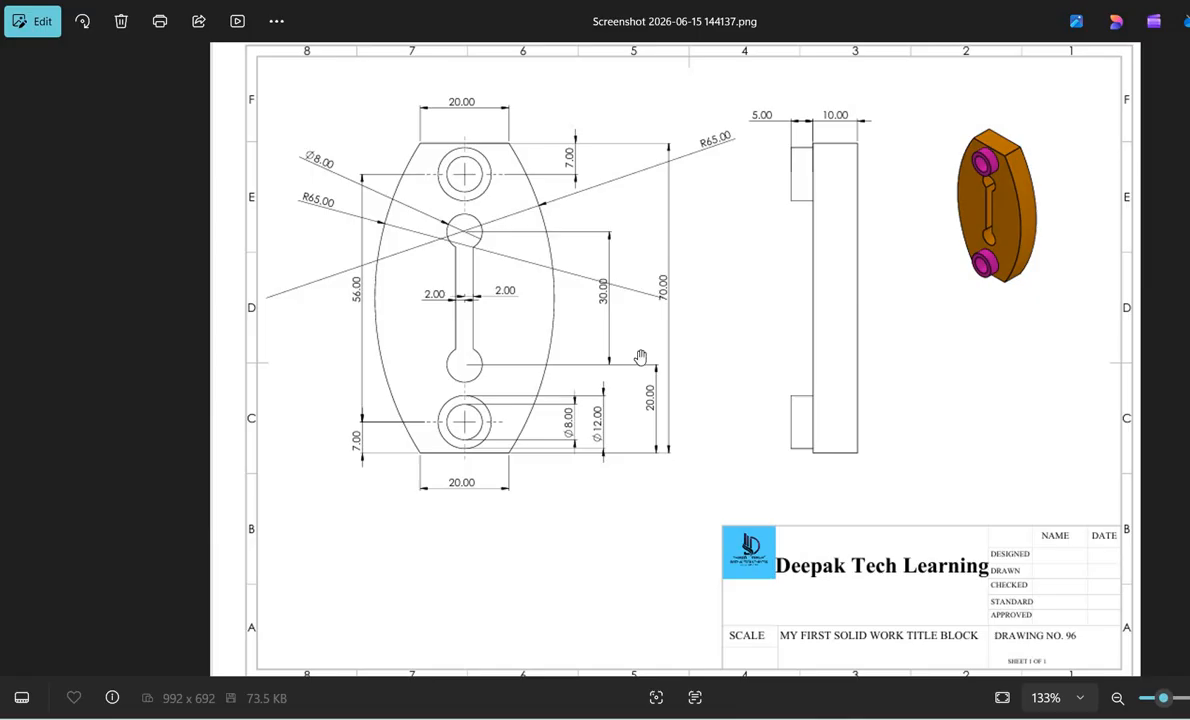
Switch to SOLIDWORKS, start a sketch on the Front Plane and set the background scene to plain white
key(alt+Tab)
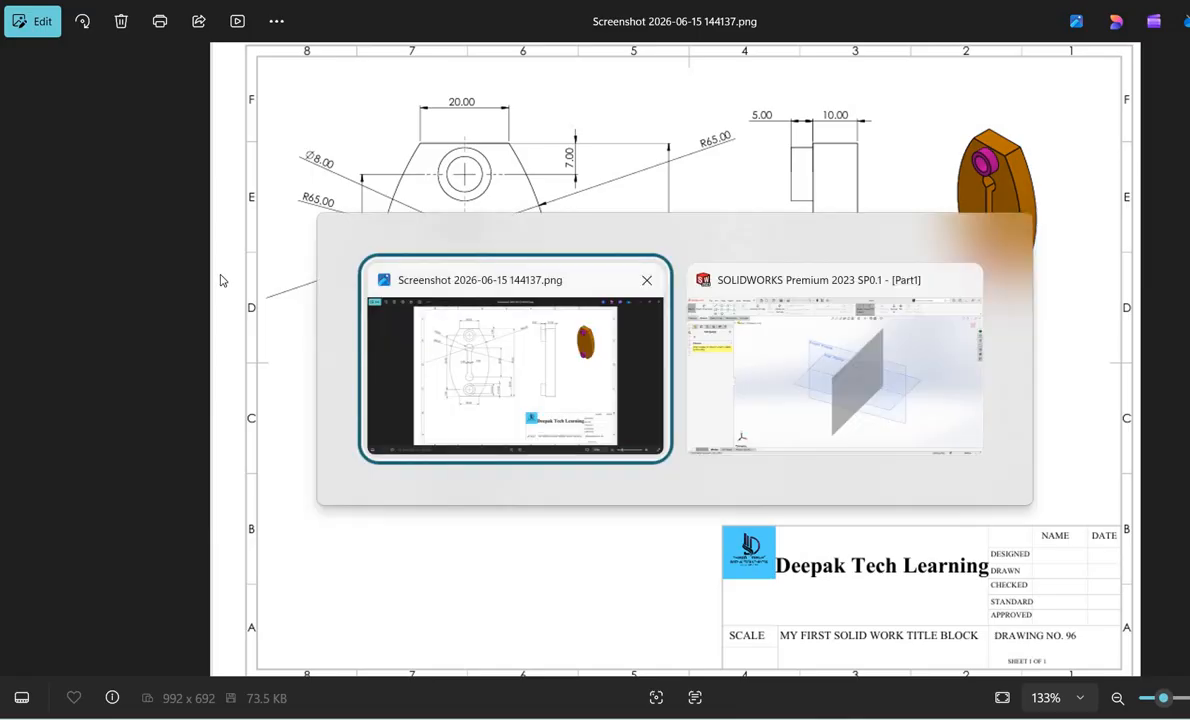
click(934, 331)
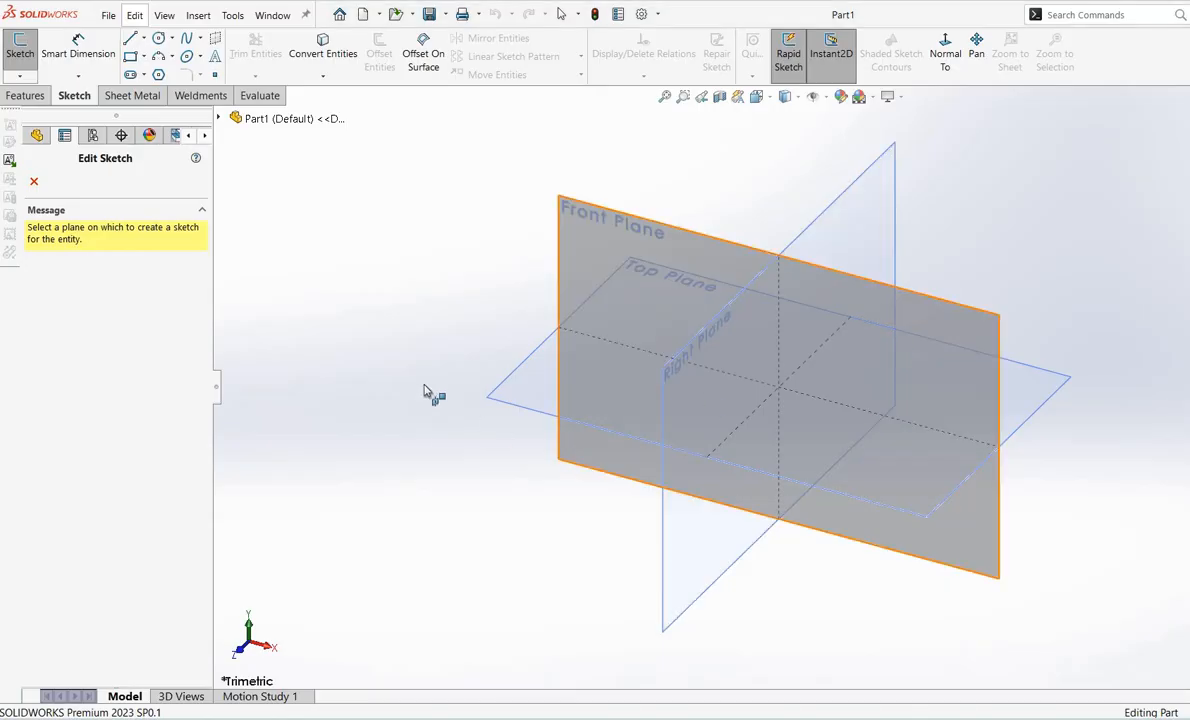
click(617, 236)
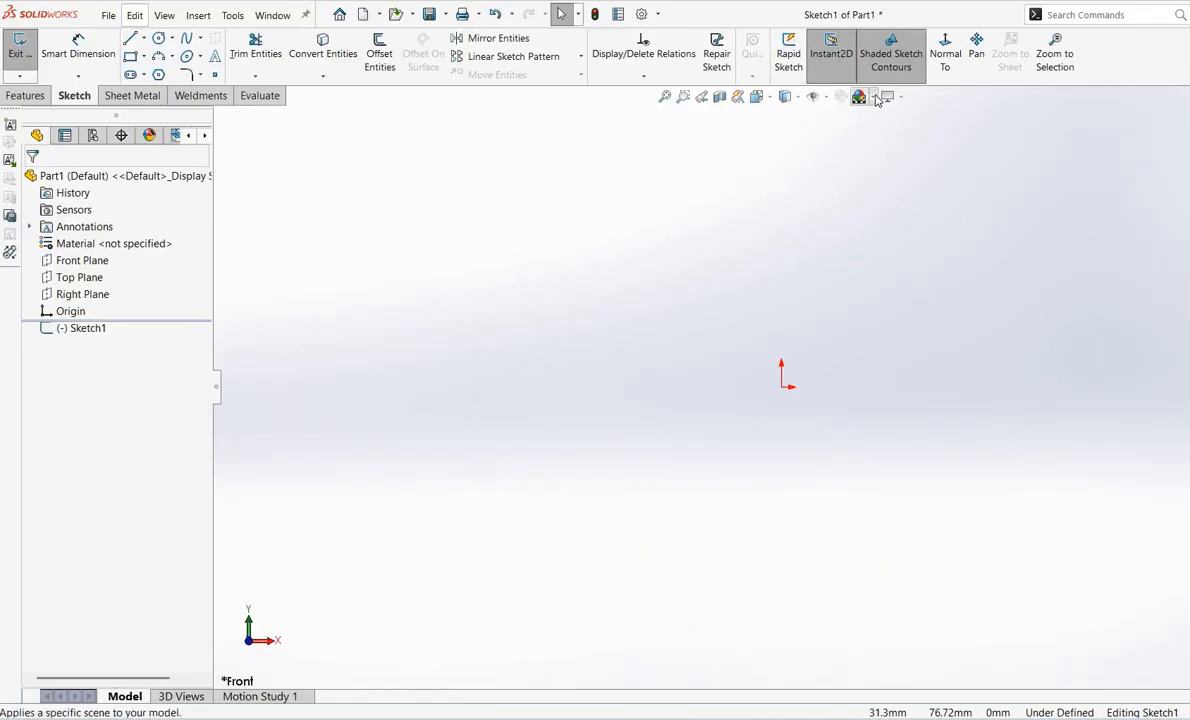
click(862, 97)
click(880, 136)
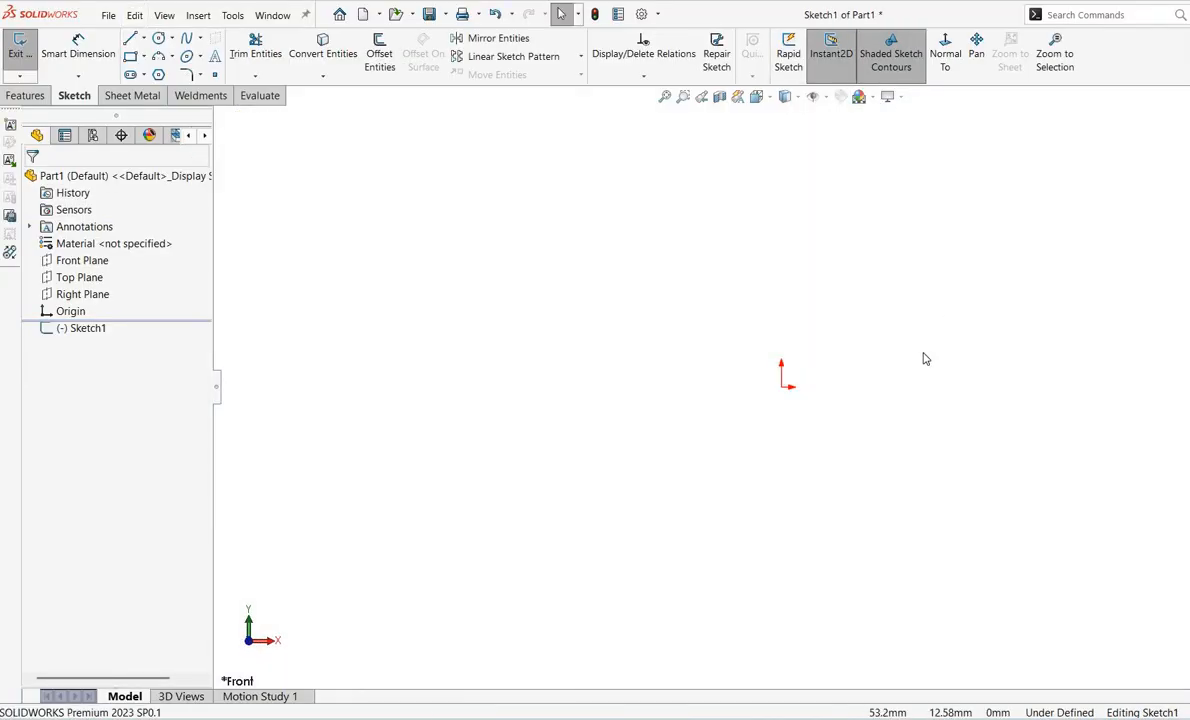
Sketch a vertical centerline about 77 mm long upward from the origin
click(144, 38)
click(168, 72)
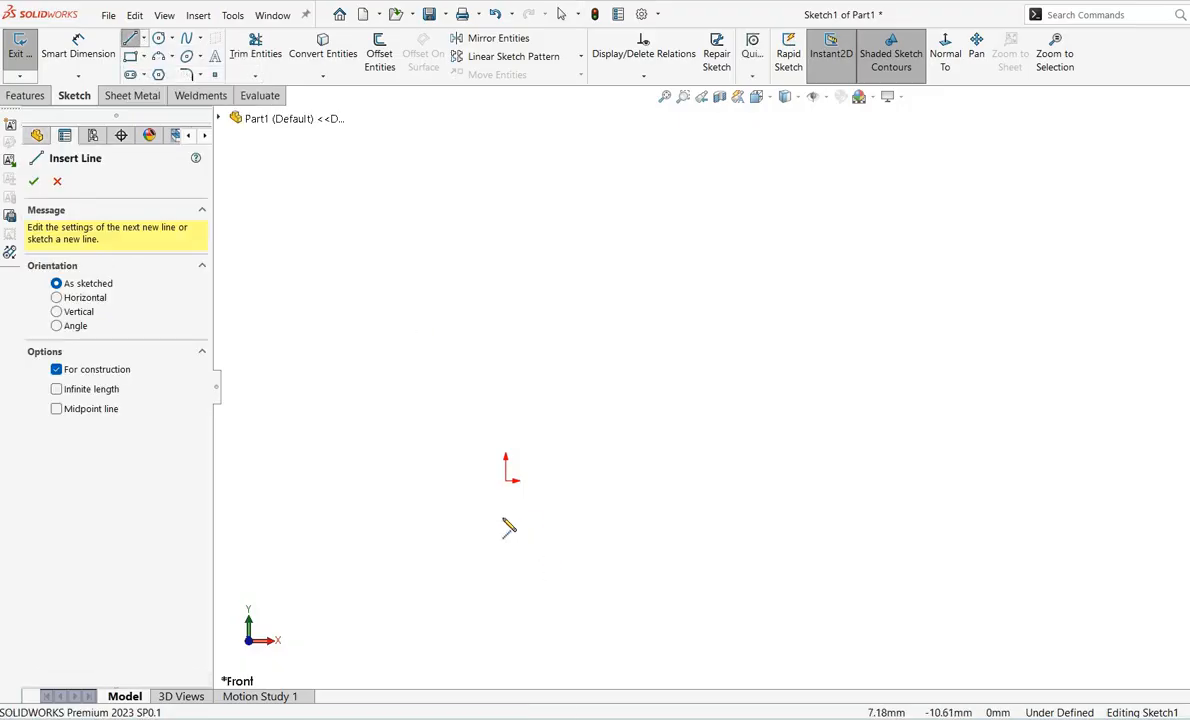
click(505, 480)
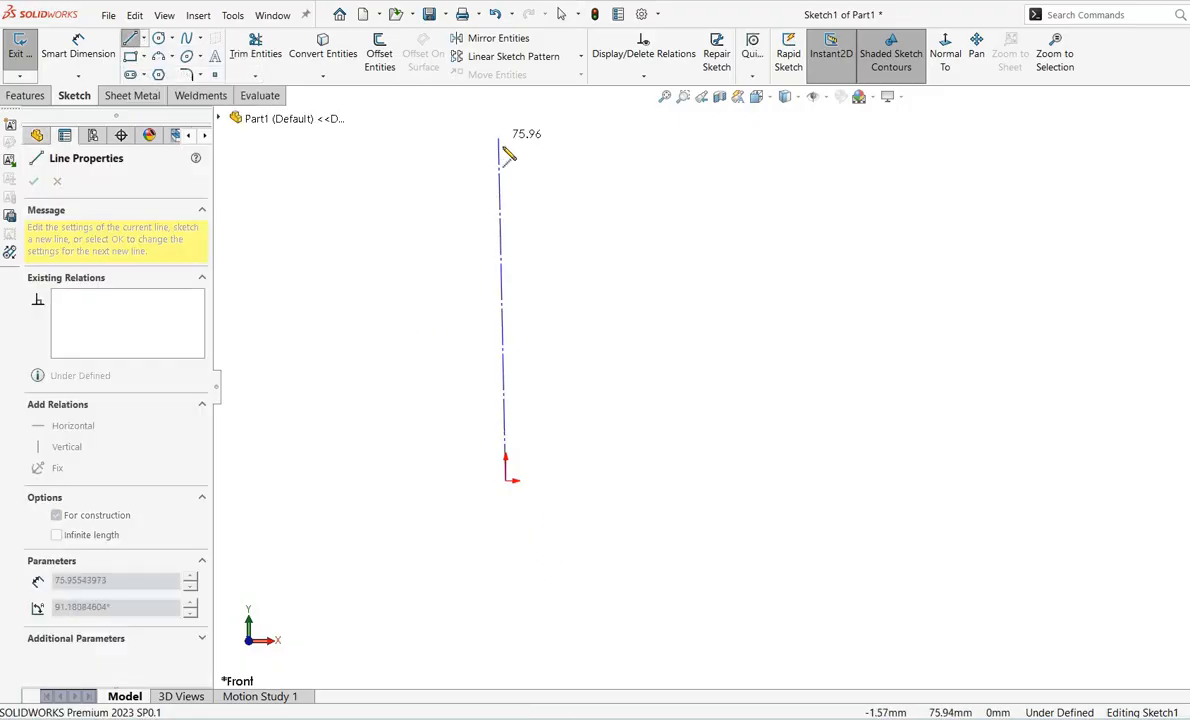
click(508, 145)
right_click(508, 145)
click(579, 151)
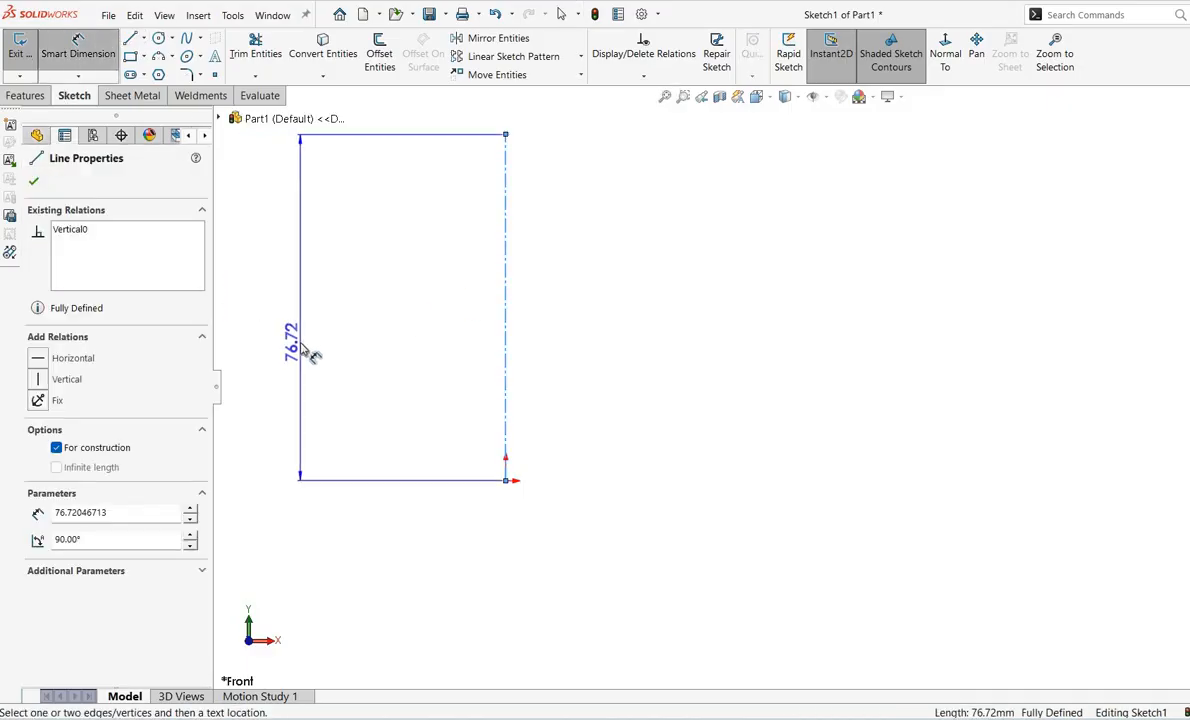
Dimension the vertical centerline's length to 70 mm
click(311, 354)
double_click(311, 354)
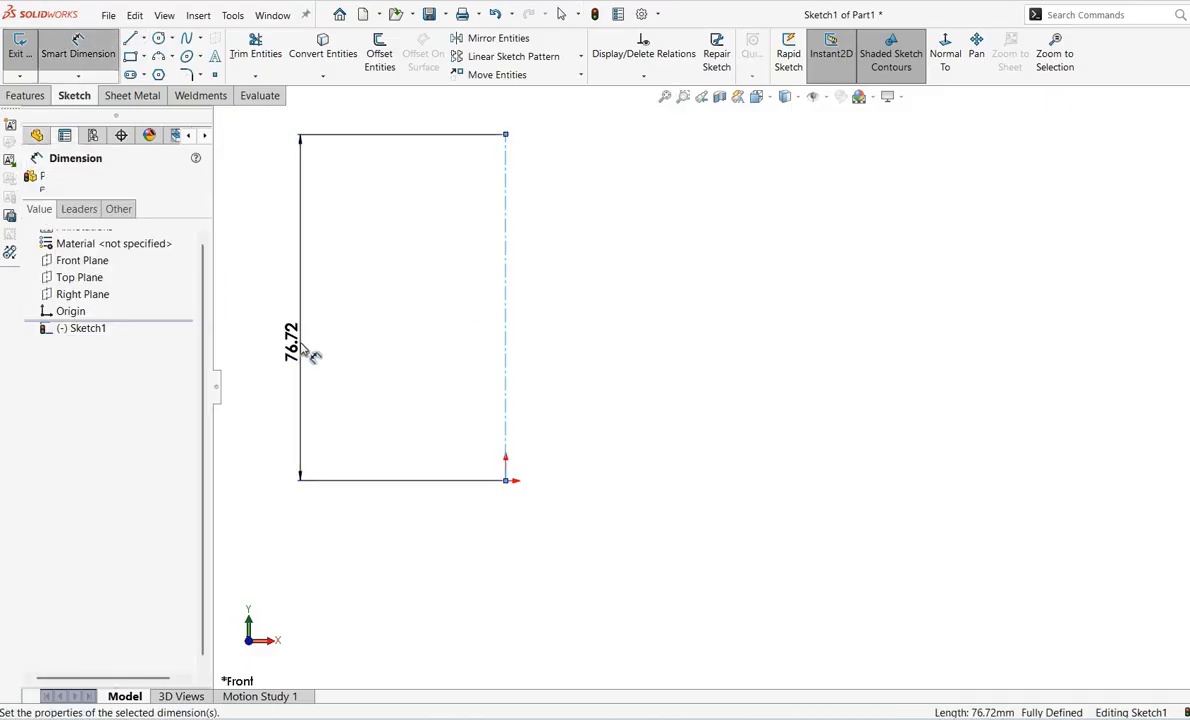
text(70)
key(Return)
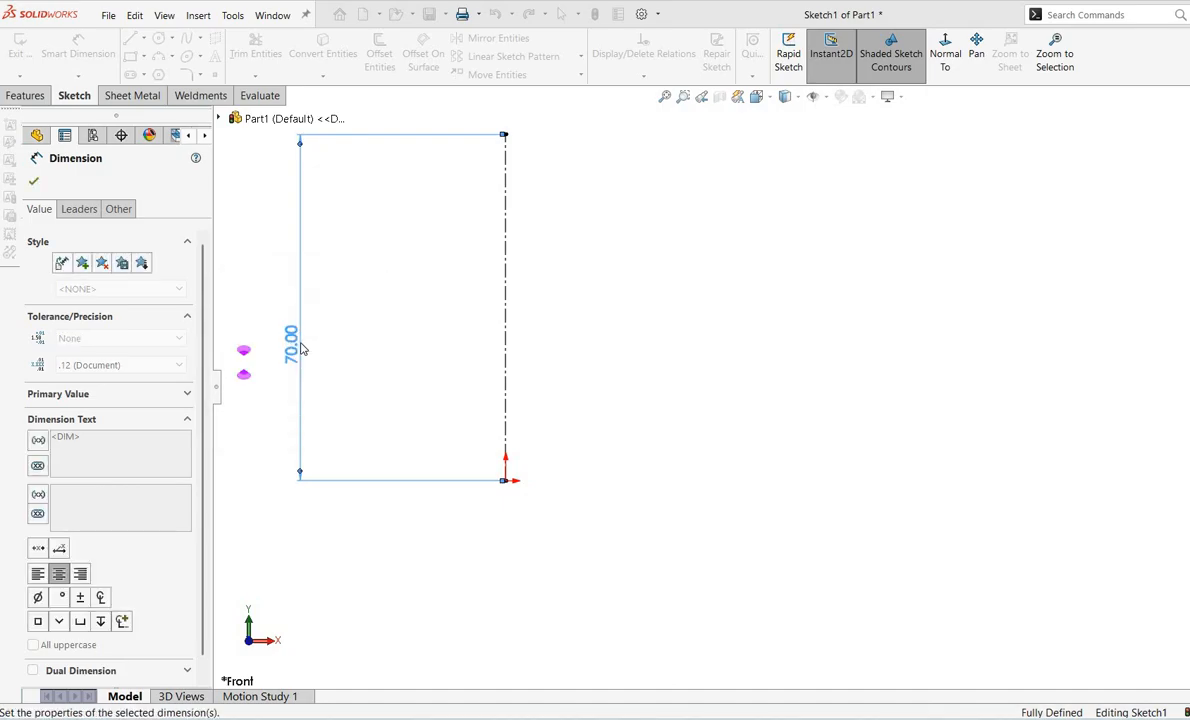
Check the widths of the plate's flat top and bottom edges in the reference drawing and return to SOLIDWORKS
key(alt+Tab)
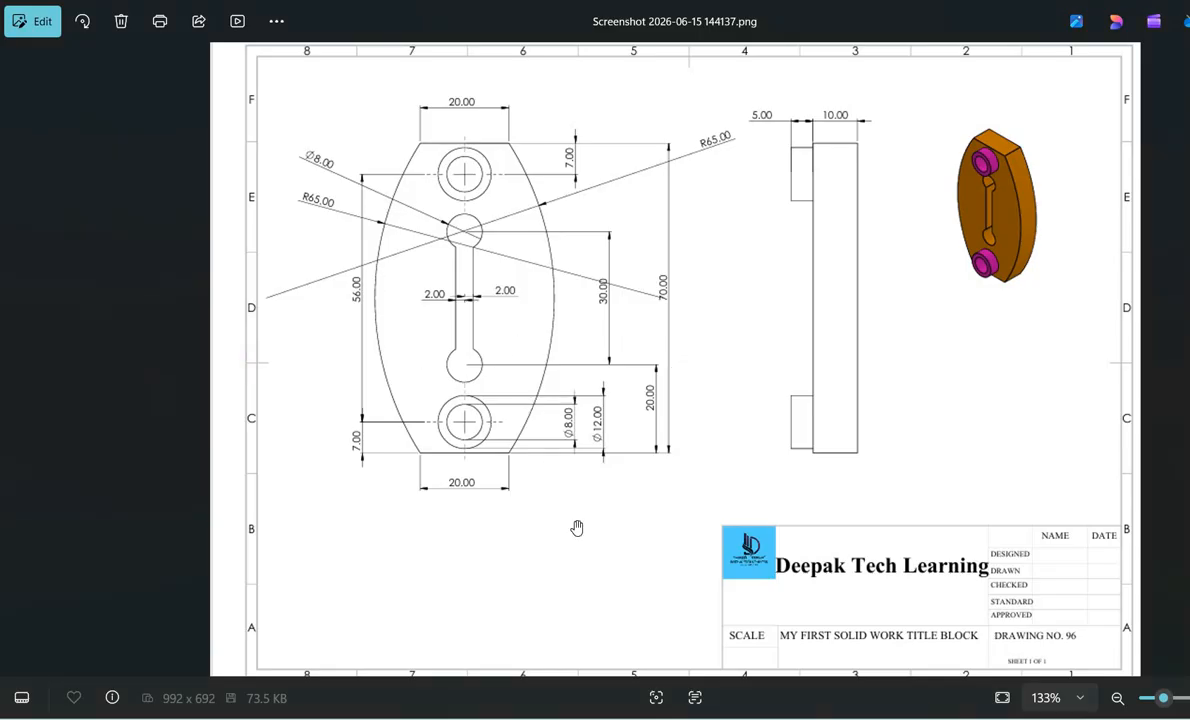
scroll(635, 240, up, 2)
scroll(470, 100, down, 2)
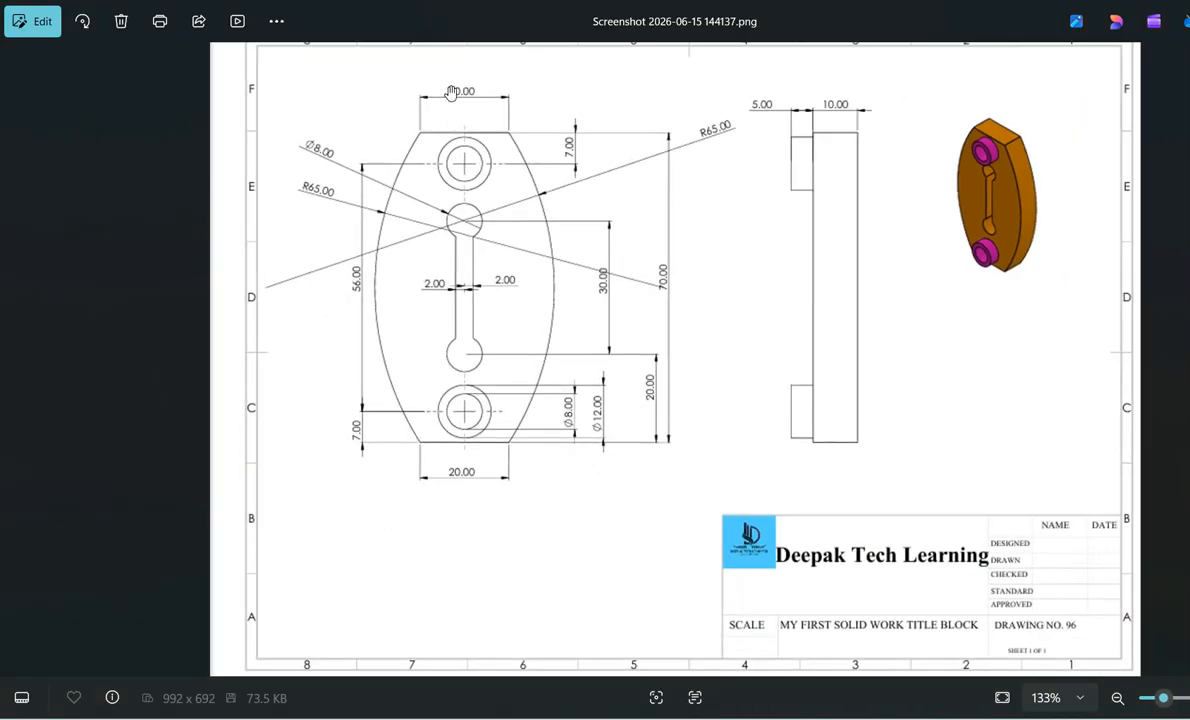
scroll(503, 122, up, 1)
scroll(503, 122, down, 1)
key(alt+Tab)
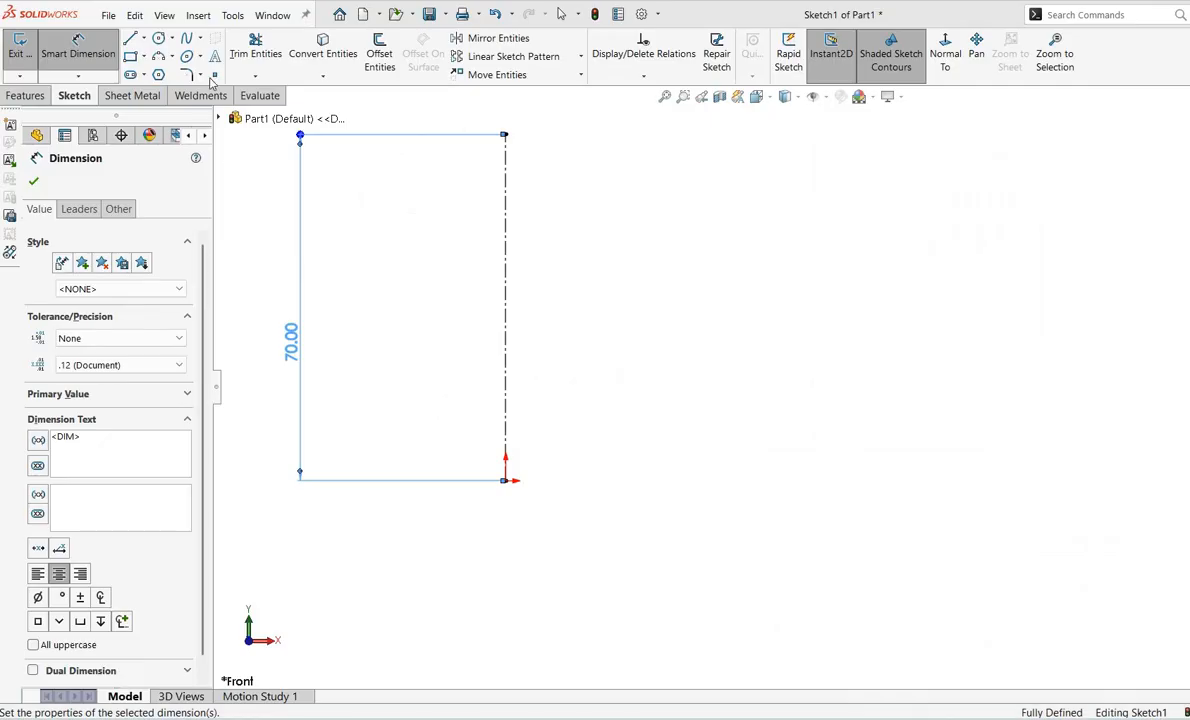
Sketch a horizontal midpoint line about 34 mm long centred on the upper end of the centerline
click(144, 38)
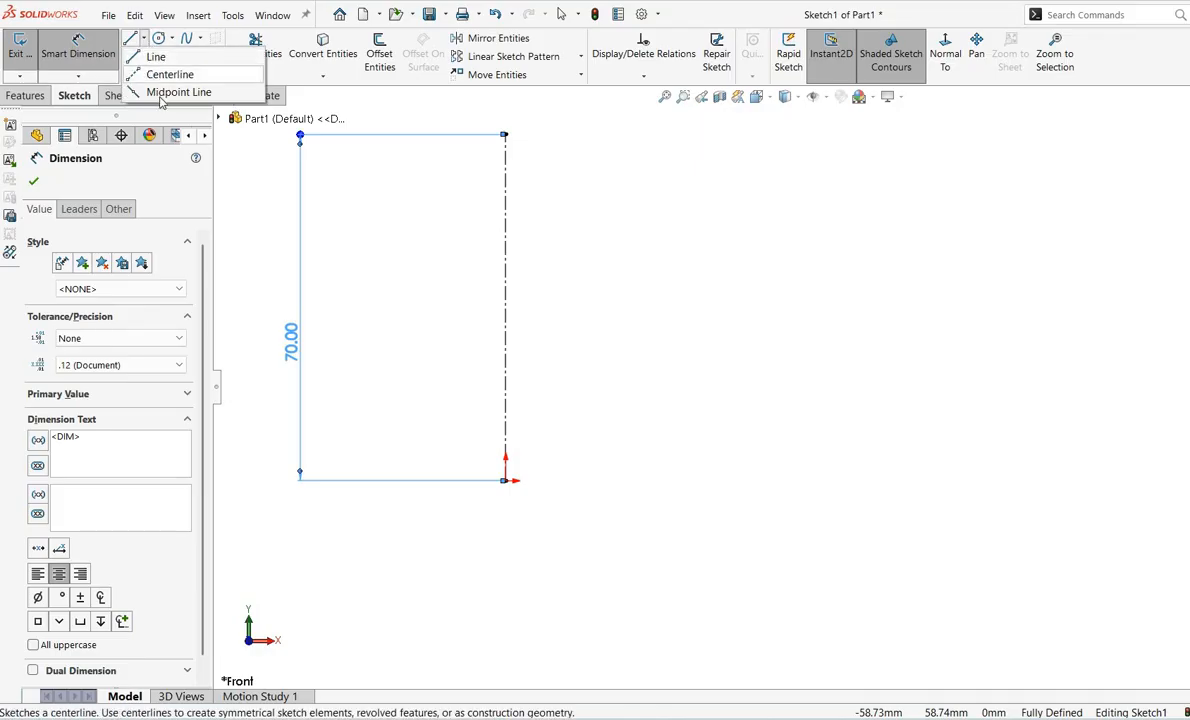
click(175, 93)
click(505, 135)
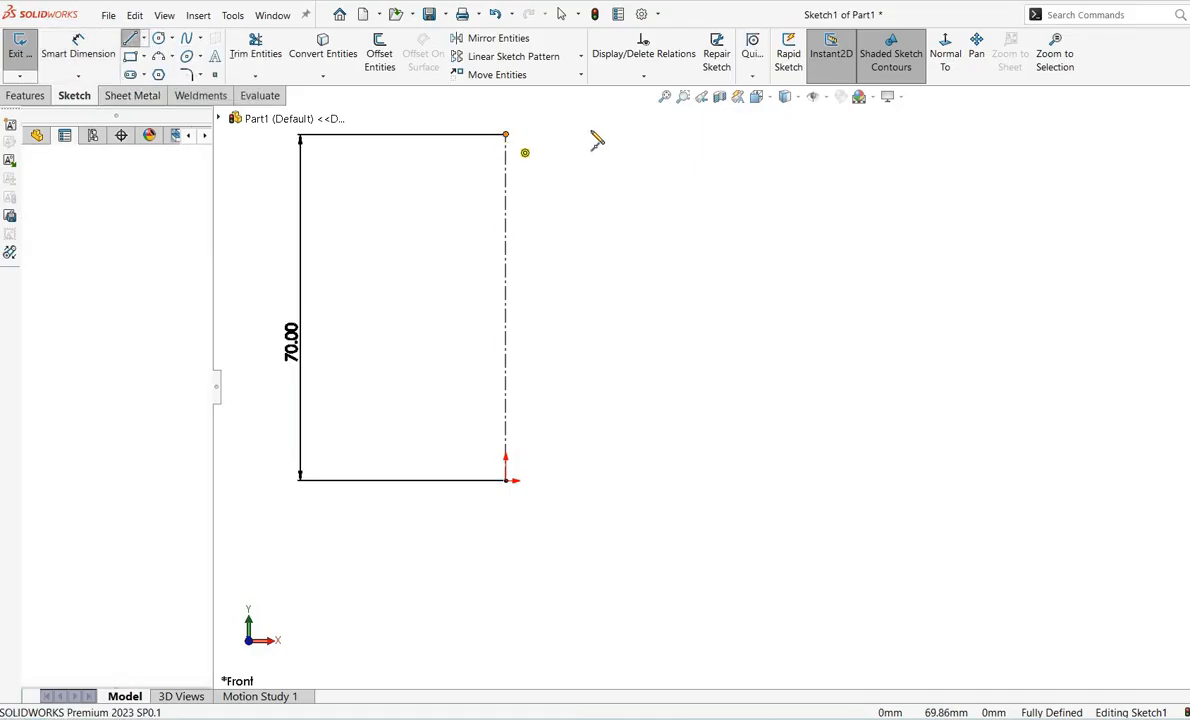
click(579, 226)
key(Escape)
Sketch a horizontal midpoint line about 34 mm long centred on the origin
click(144, 38)
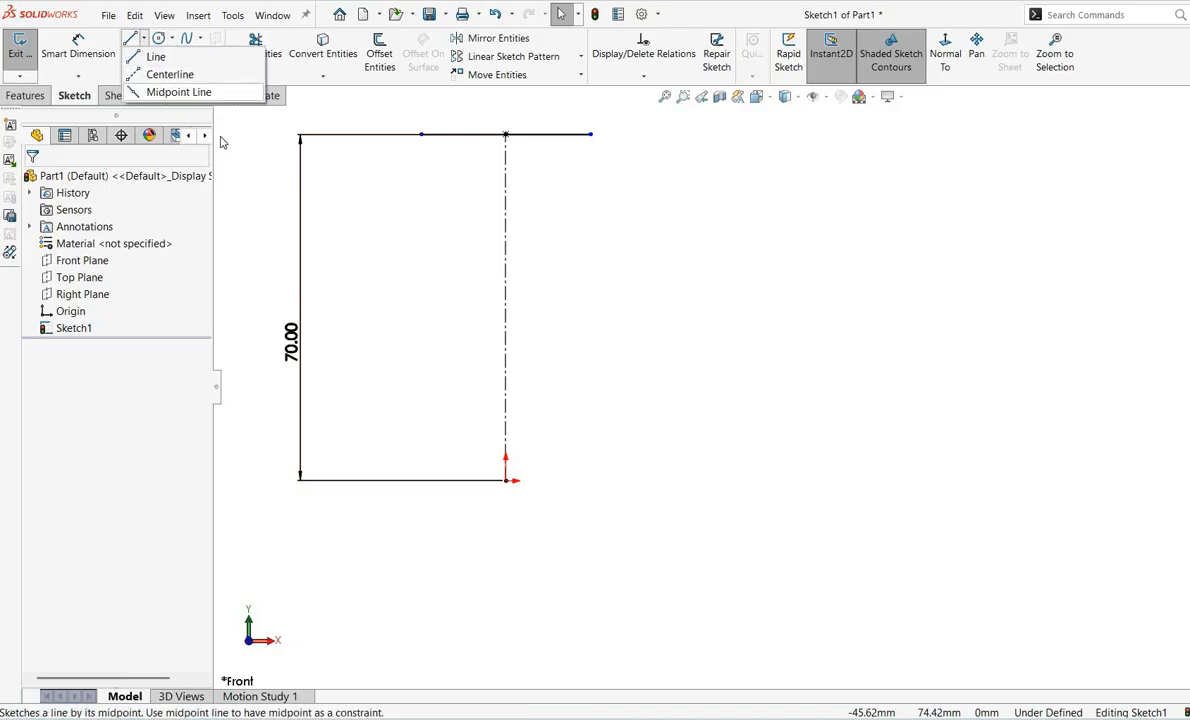
click(176, 92)
click(505, 480)
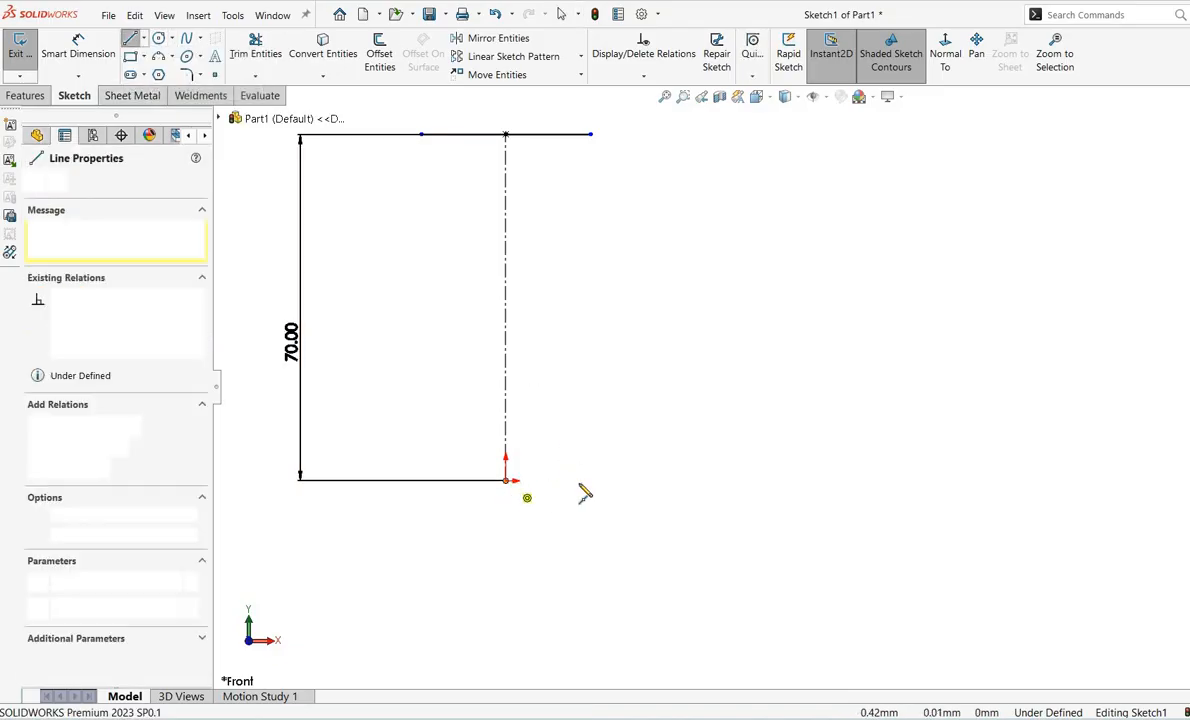
click(592, 484)
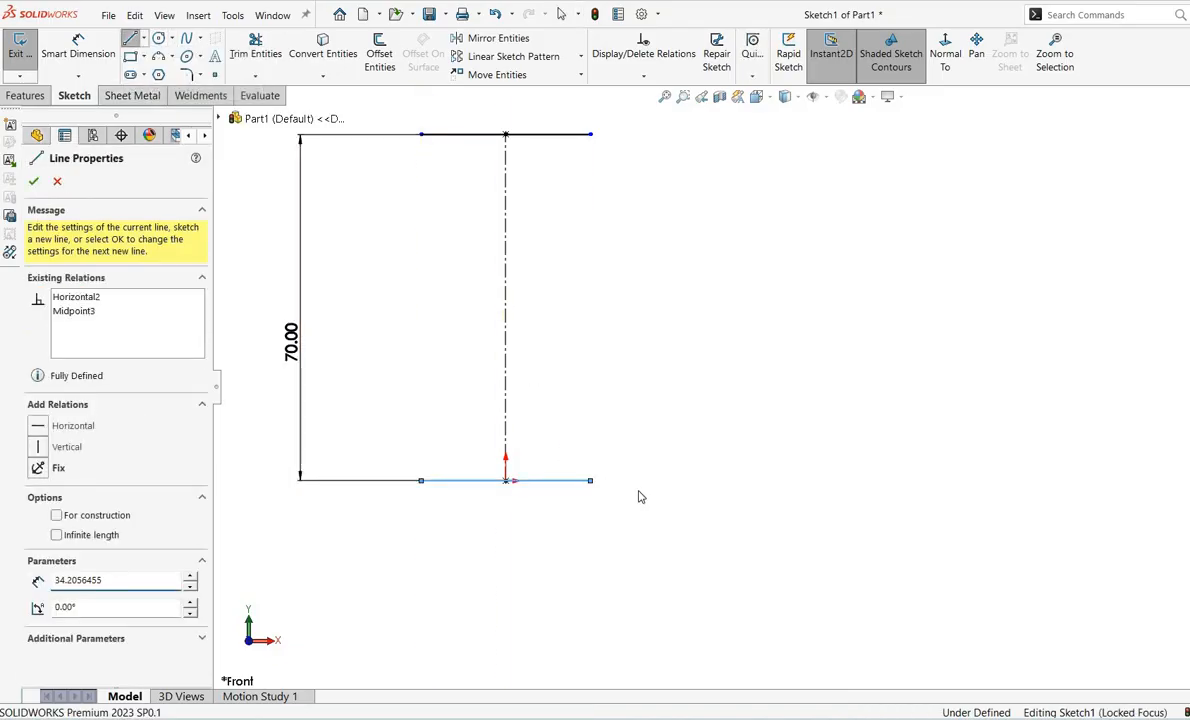
right_click(635, 493)
click(616, 494)
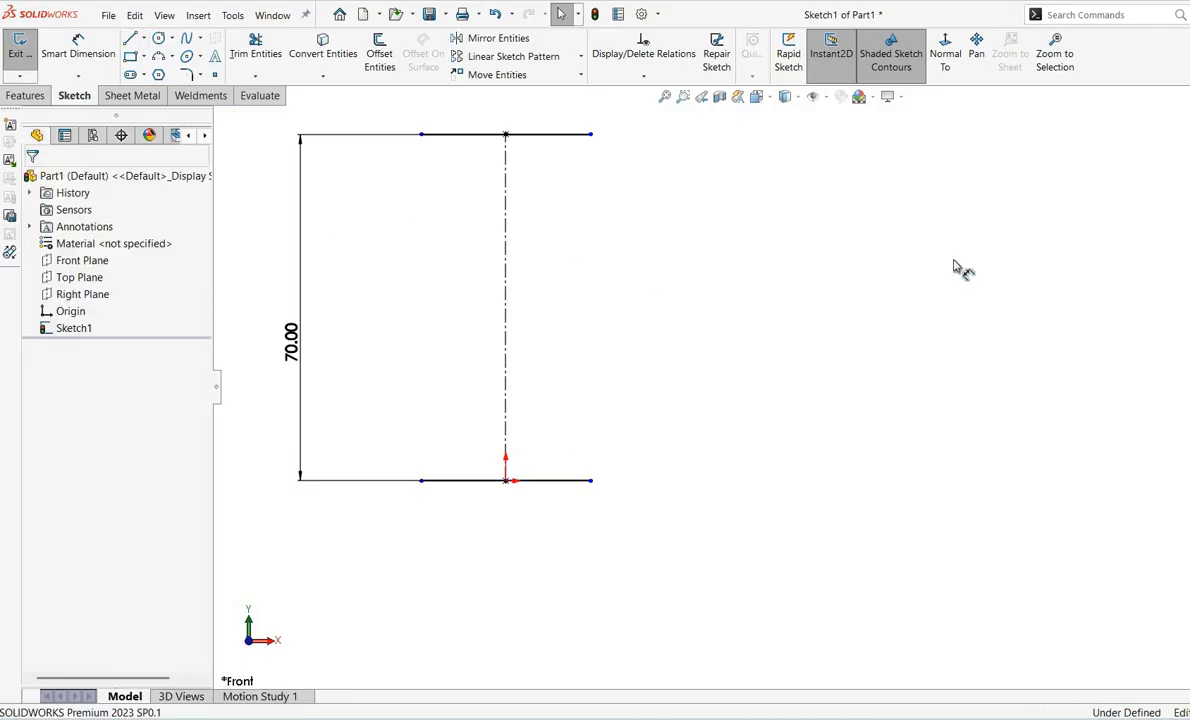
Dimension the horizontal line through the origin to 20 mm
click(545, 484)
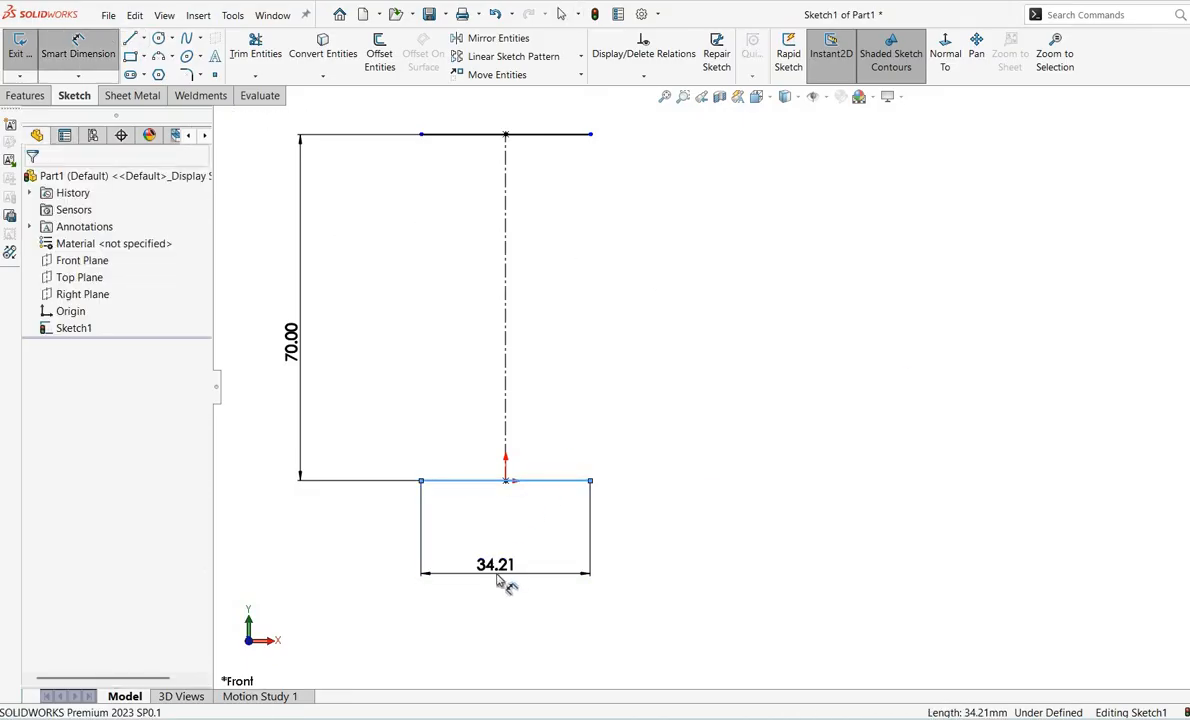
click(505, 578)
text(20)
key(Return)
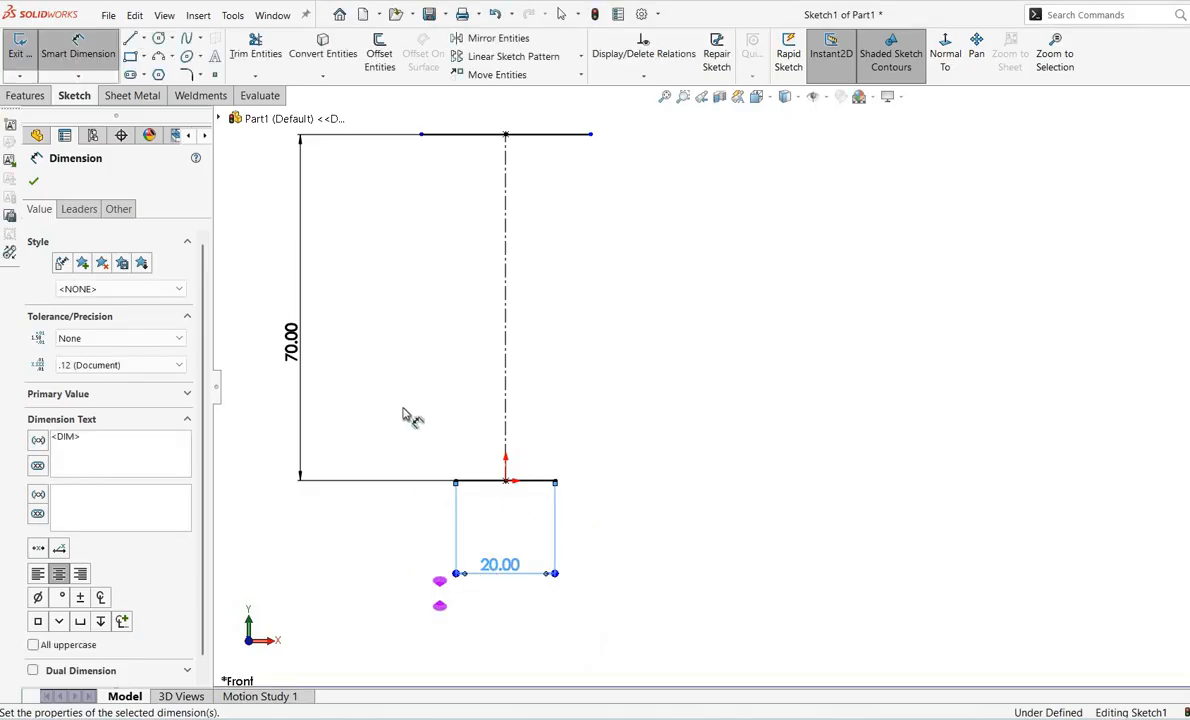
Dimension the upper horizontal line to 20 mm
scroll(586, 215, down, 3)
click(709, 261)
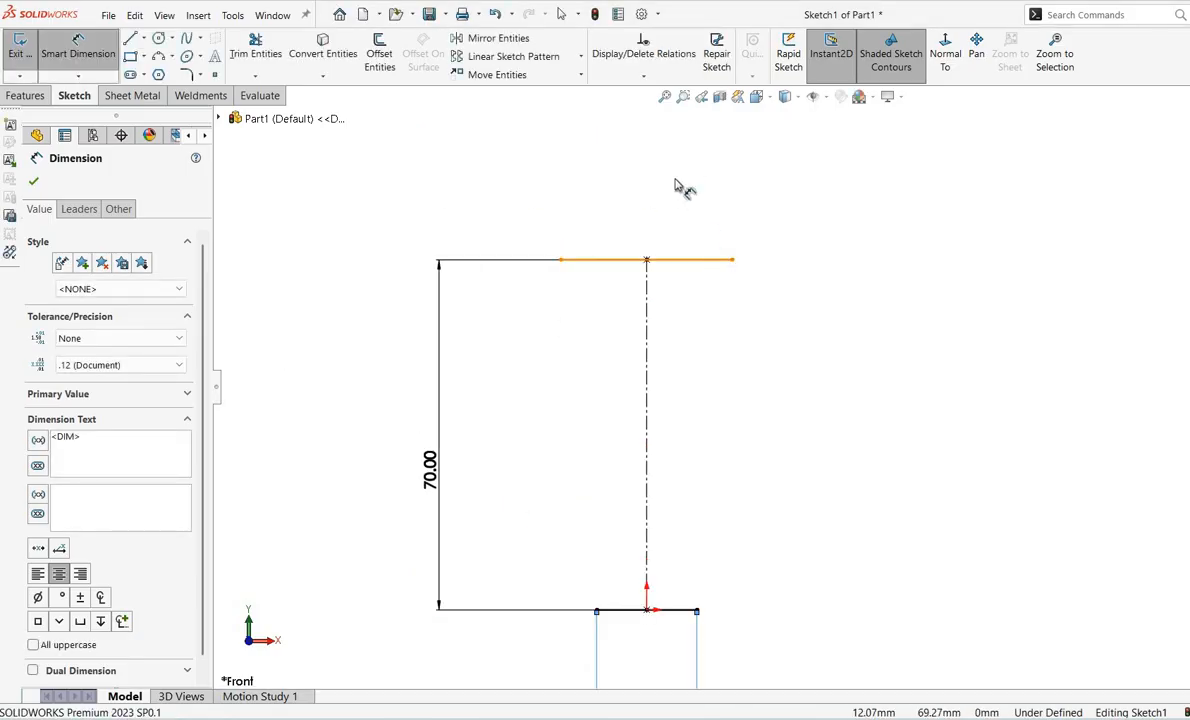
click(657, 194)
text(20)
key(Return)
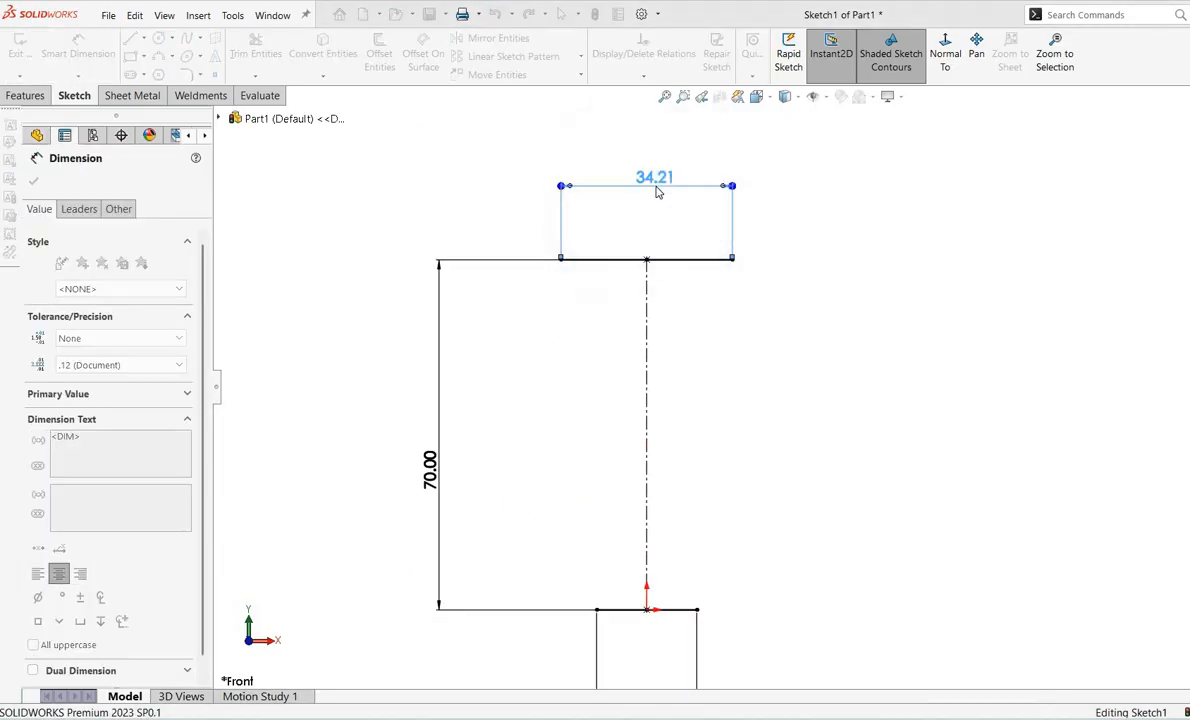
click(78, 45)
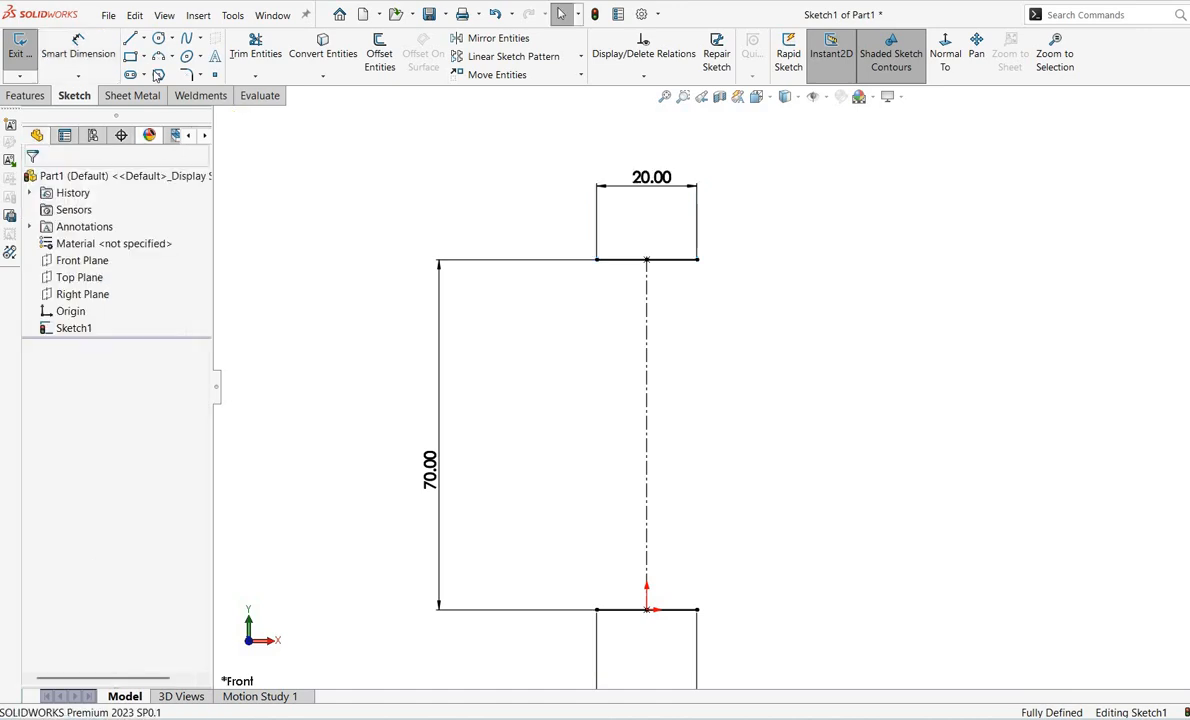
Sketch a 3 Point Arc of about 62 mm radius, bulging outward, joining the left ends of the two horizontal lines
click(174, 57)
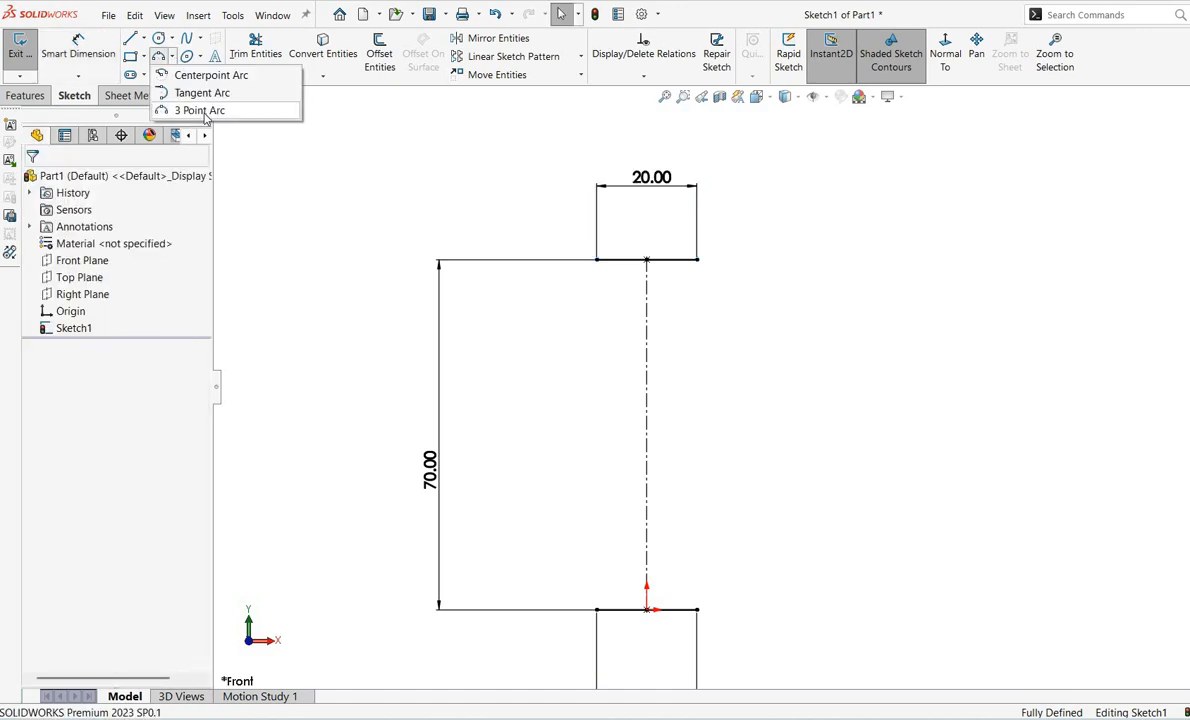
click(200, 110)
click(597, 261)
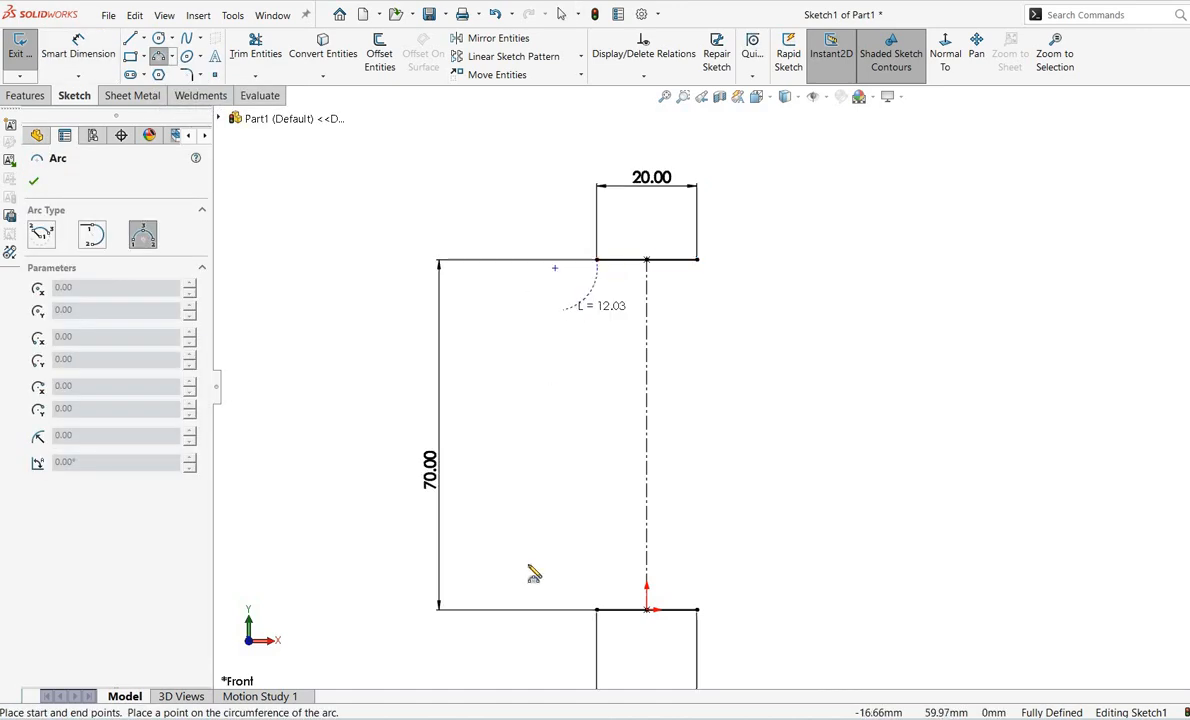
click(598, 609)
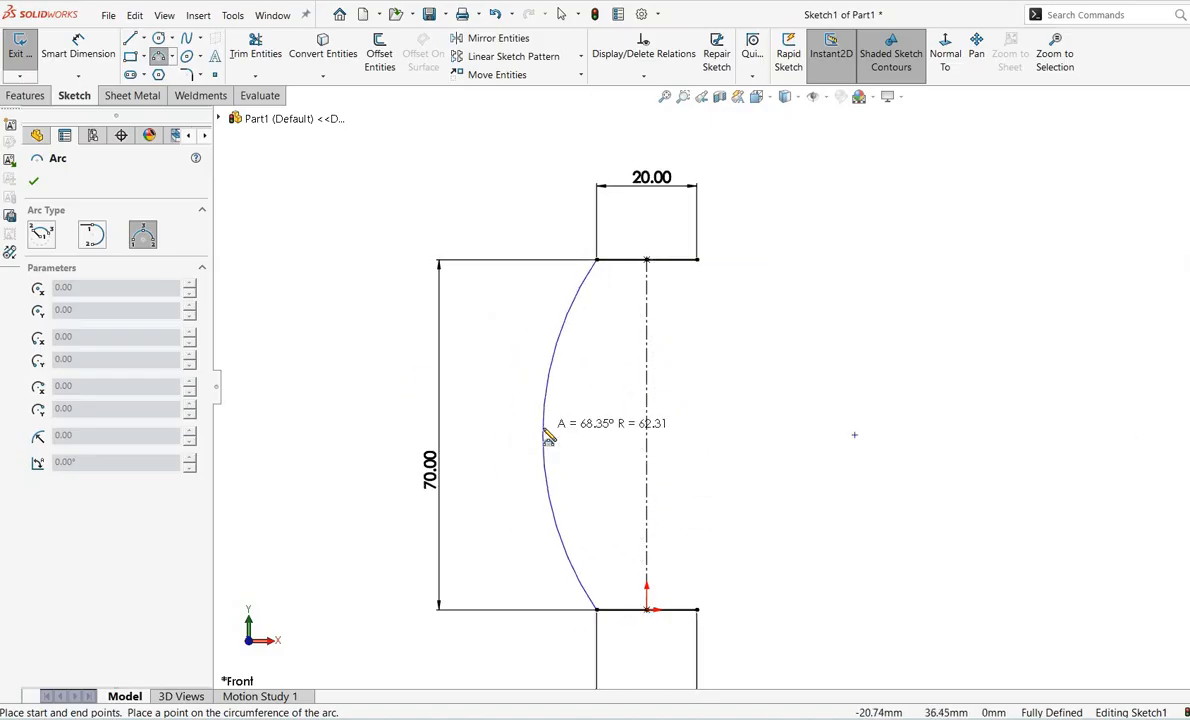
click(548, 436)
right_click(548, 436)
click(572, 438)
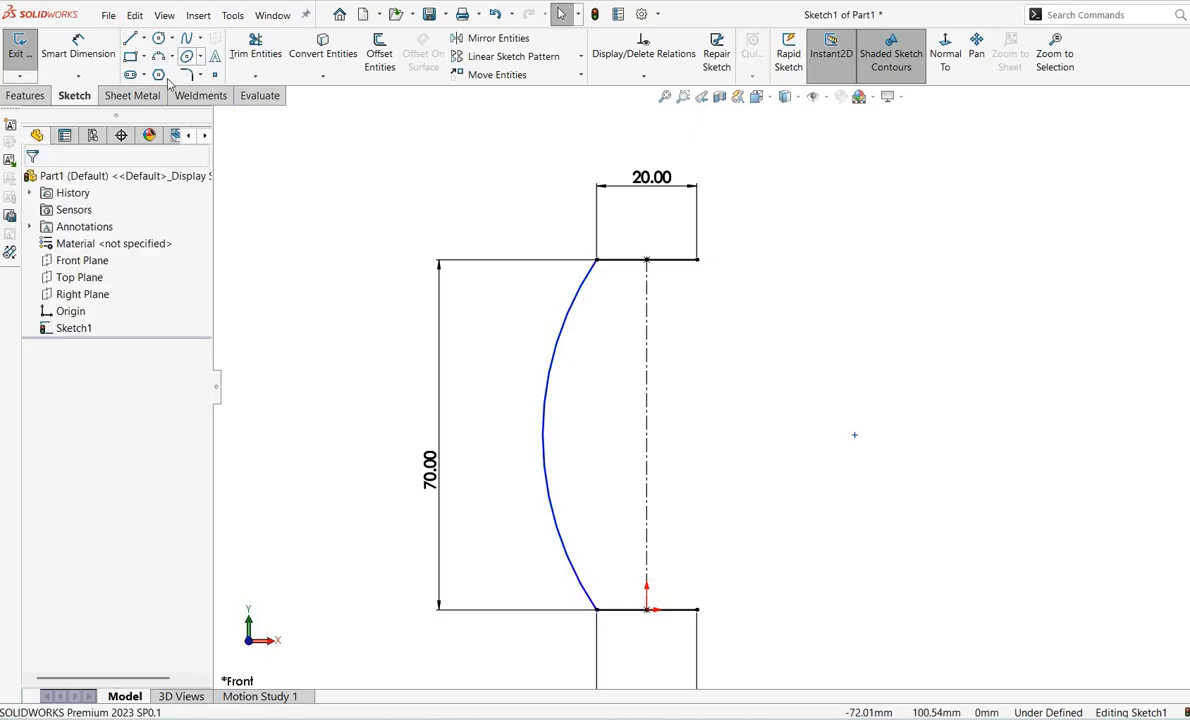
Sketch a 3 Point Arc of about 49.5 mm radius, bulging outward, joining the right ends of the two horizontal lines
click(166, 57)
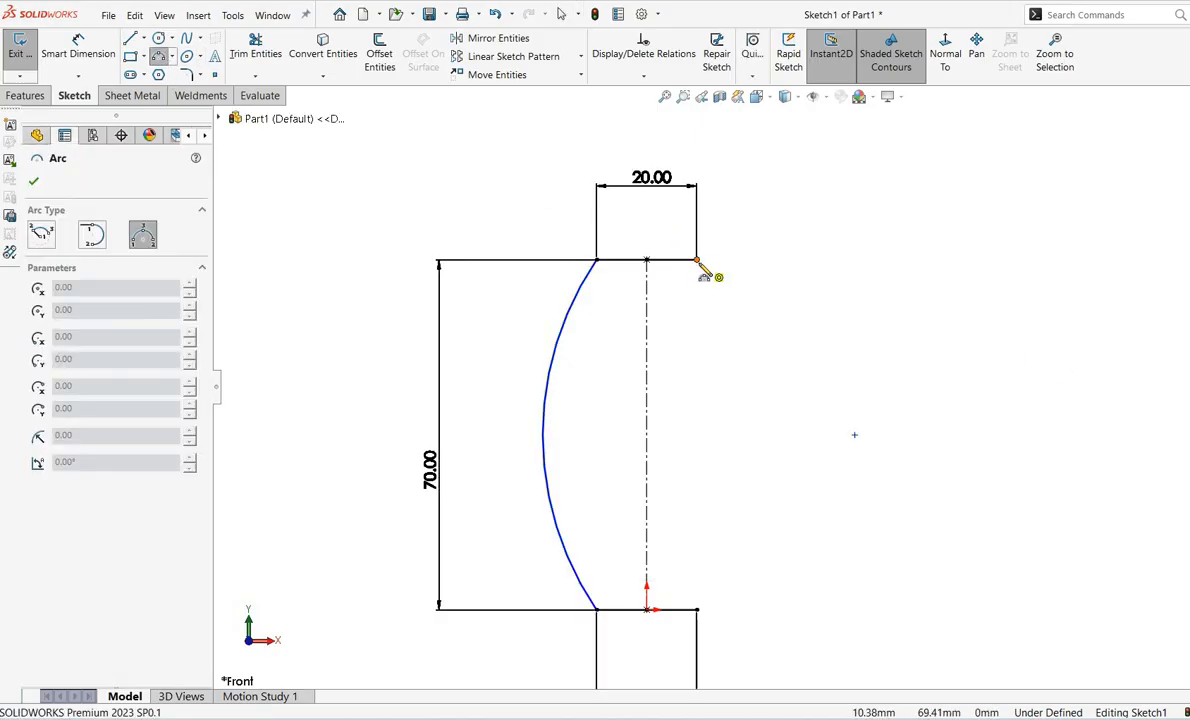
click(697, 610)
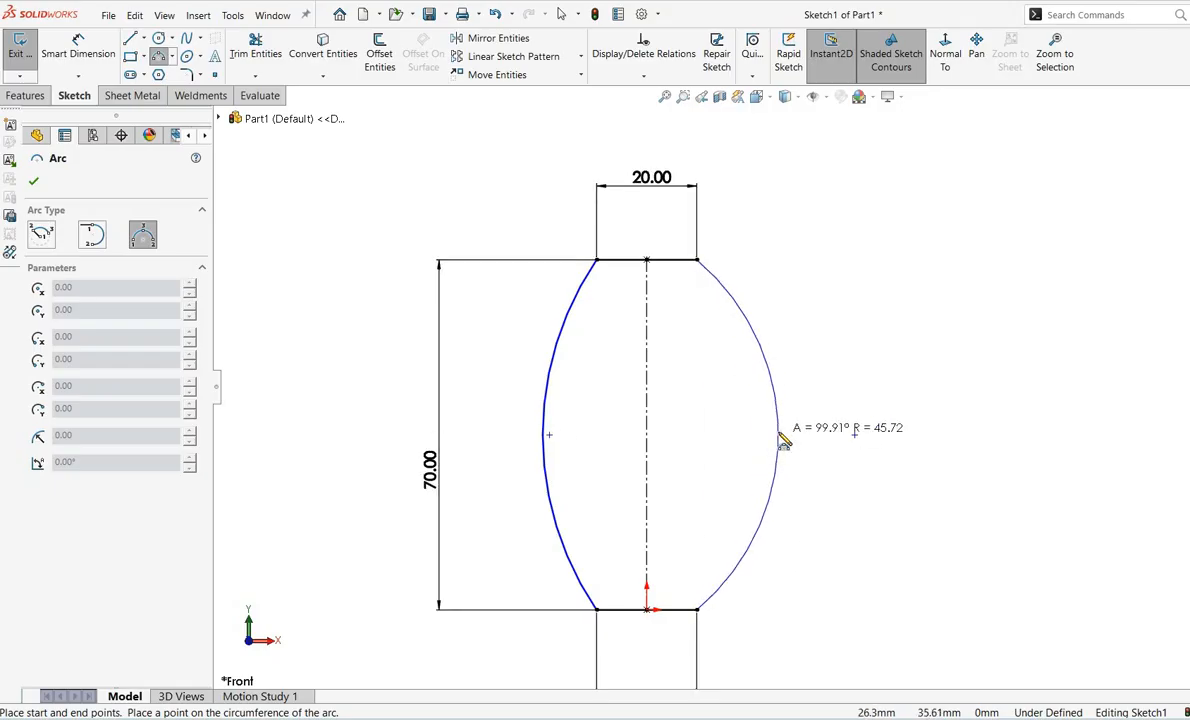
click(772, 430)
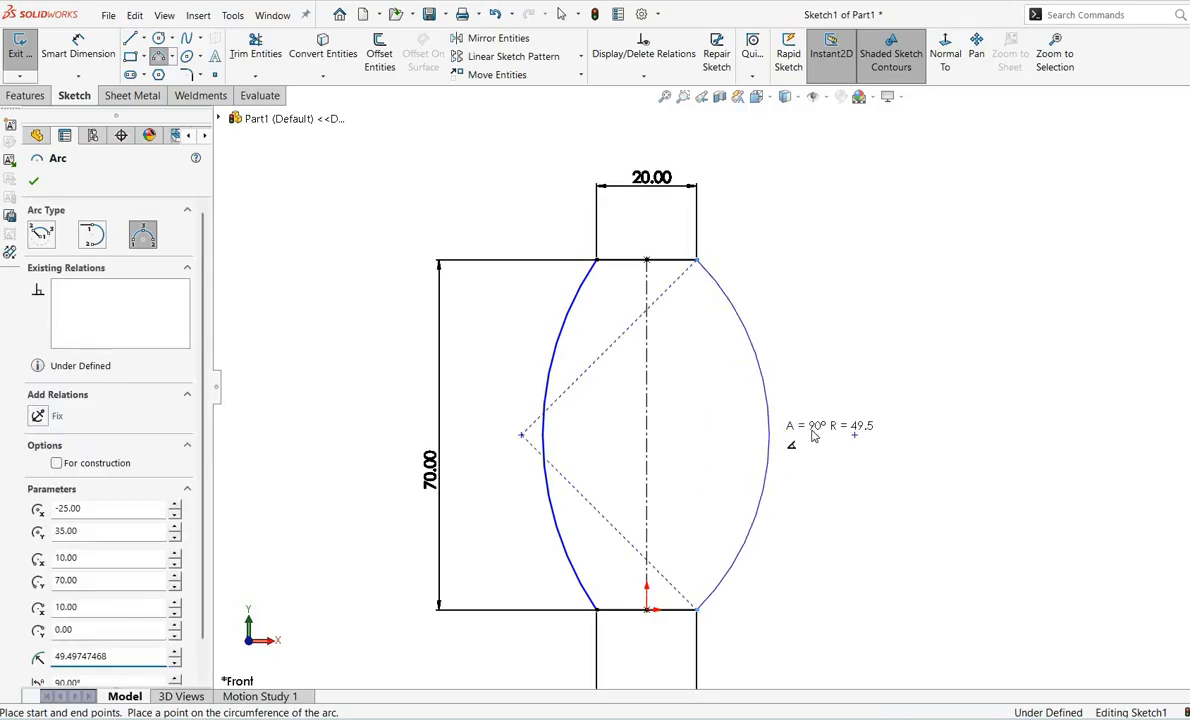
right_click(775, 433)
click(833, 442)
Dimension the radius of the right arc to 65 mm
right_click(834, 297)
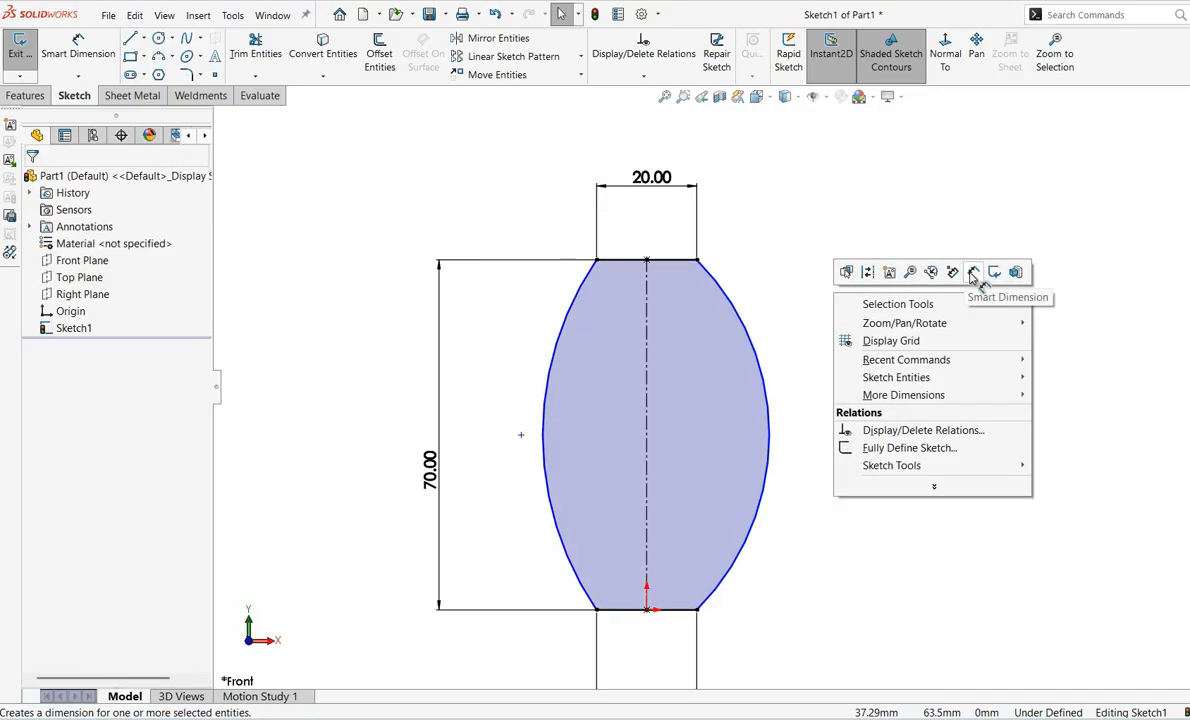
click(987, 268)
click(757, 332)
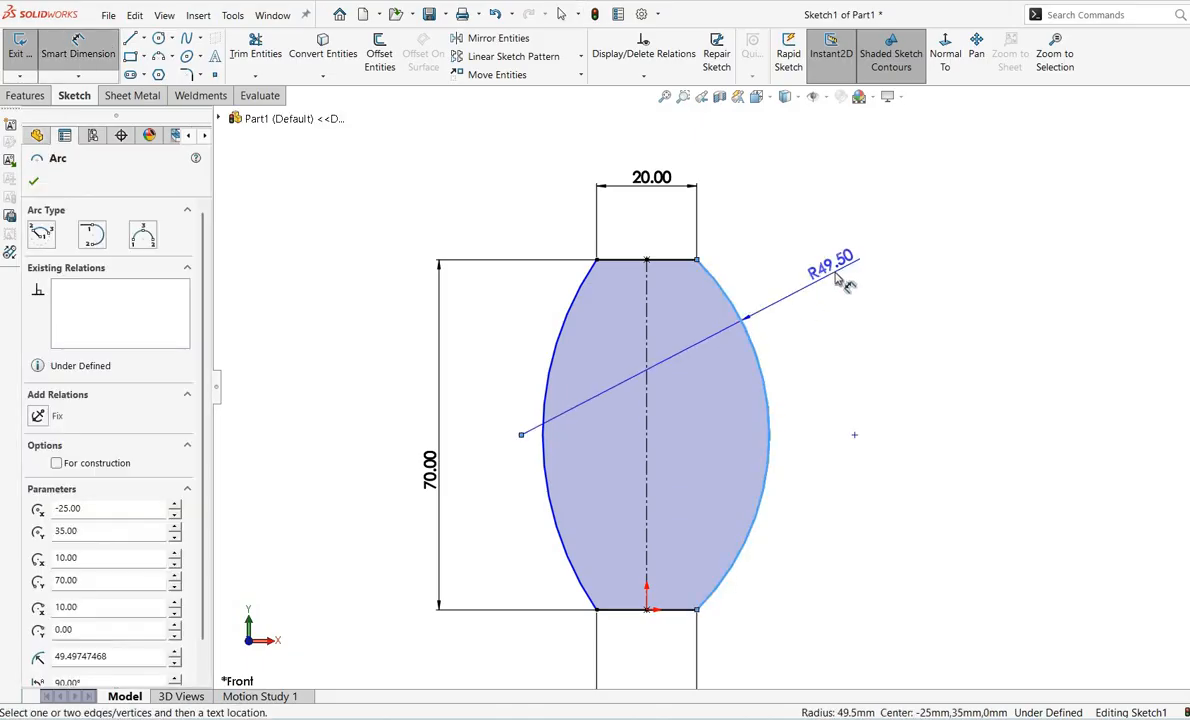
click(845, 284)
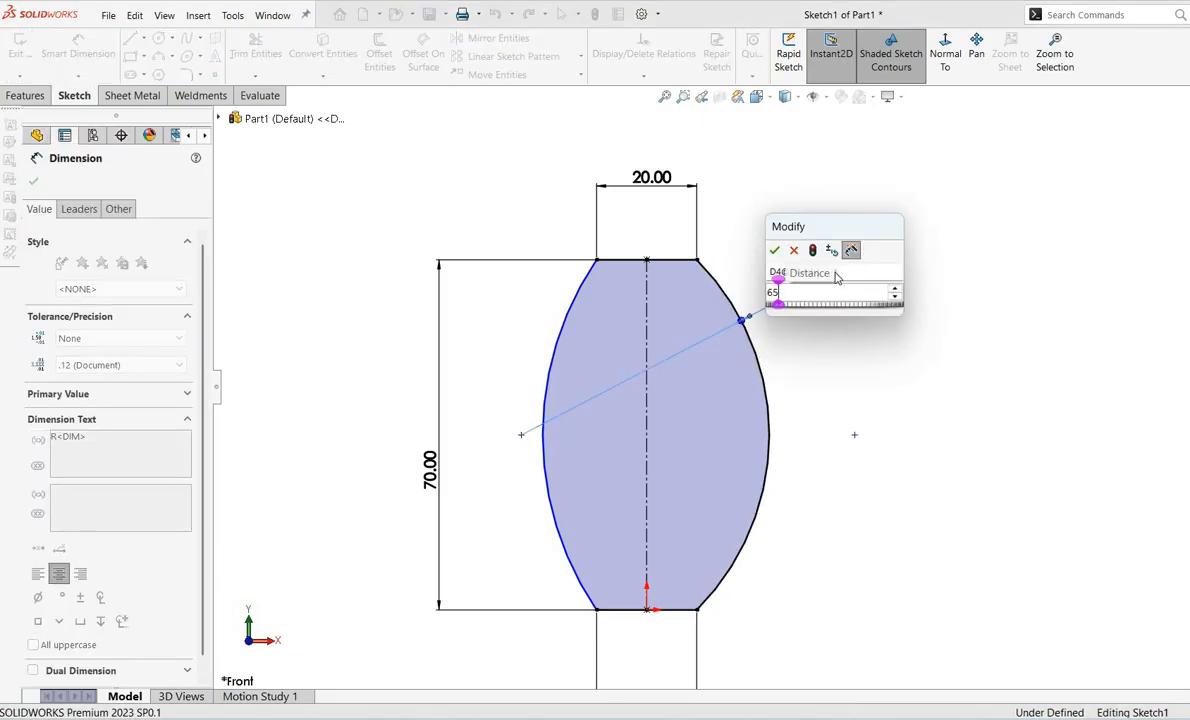
key(Return)
Dimension the radius of the left arc to 65 mm
click(563, 329)
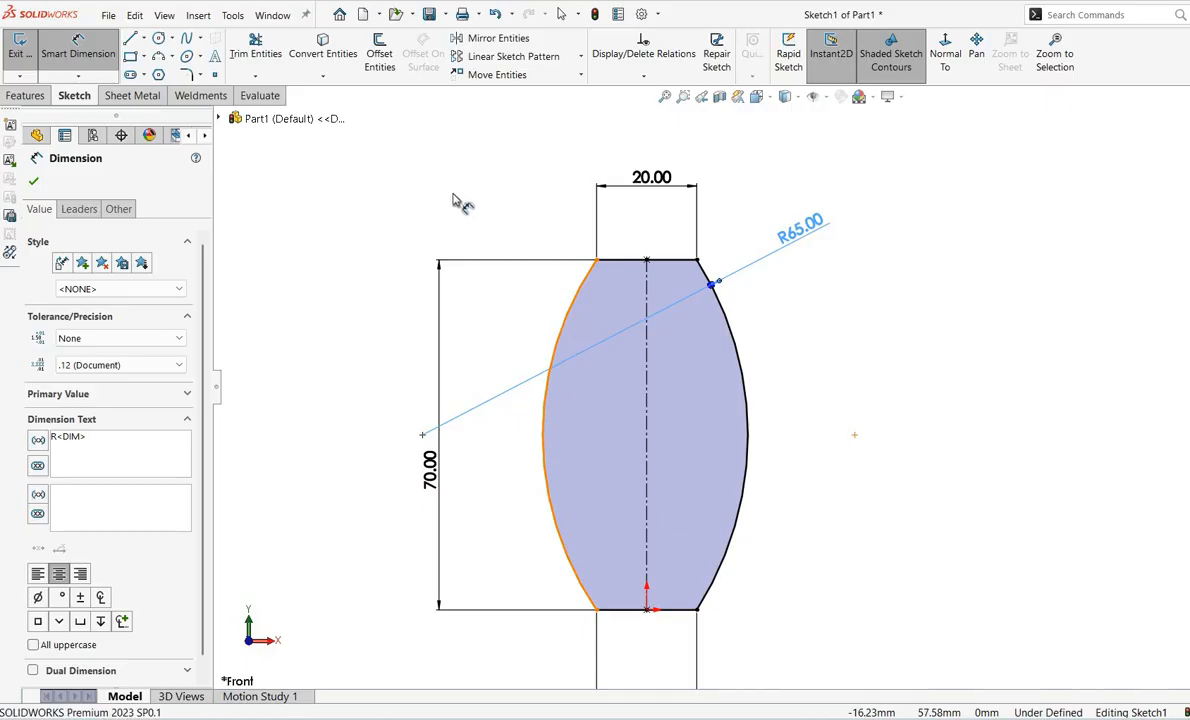
click(438, 228)
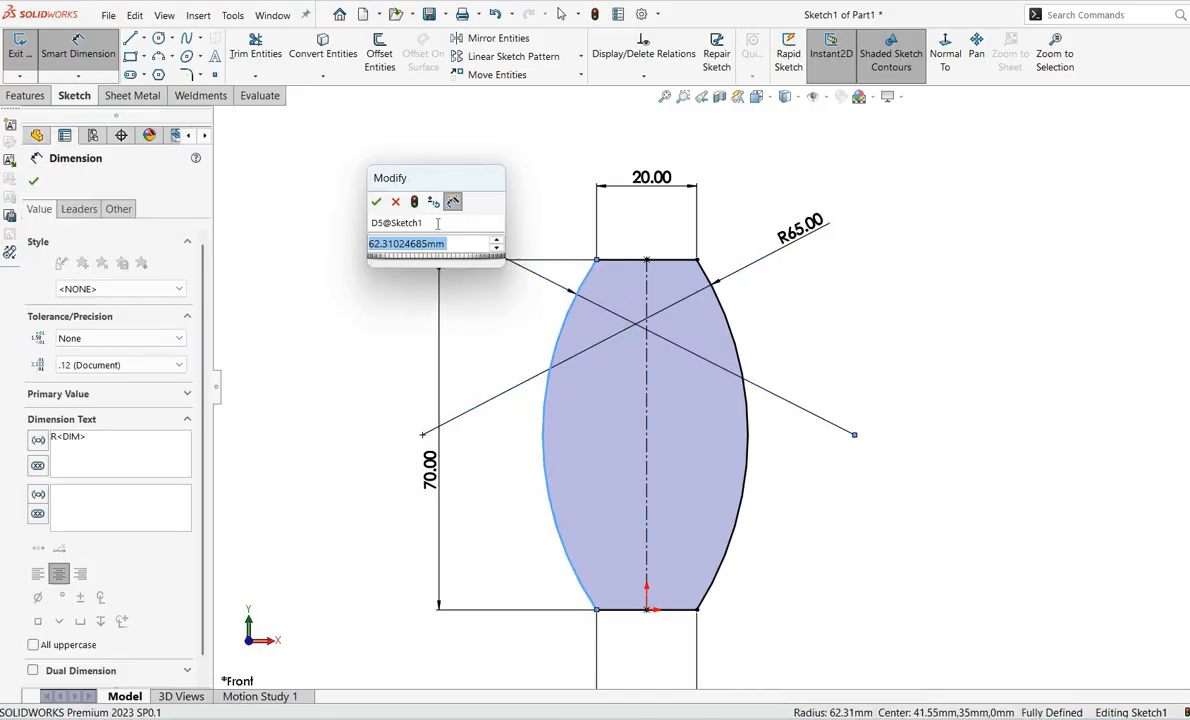
text(65)
key(Return)
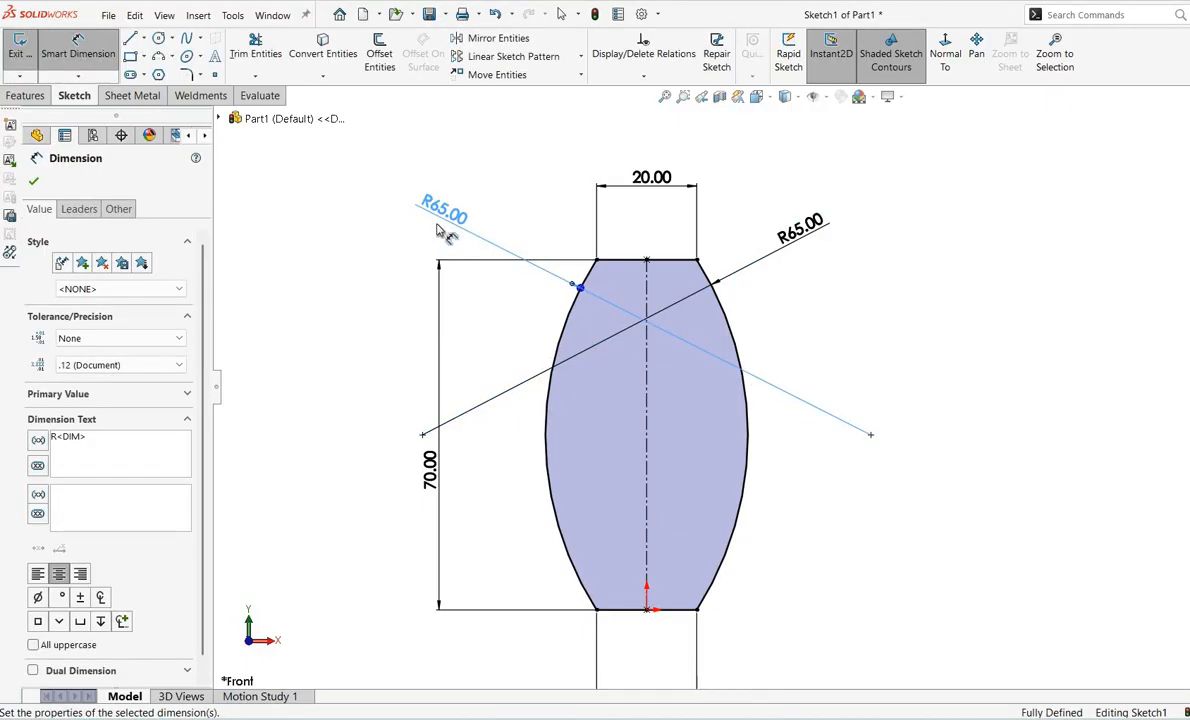
click(36, 182)
scroll(768, 441, up, 5)
scroll(752, 435, down, 4)
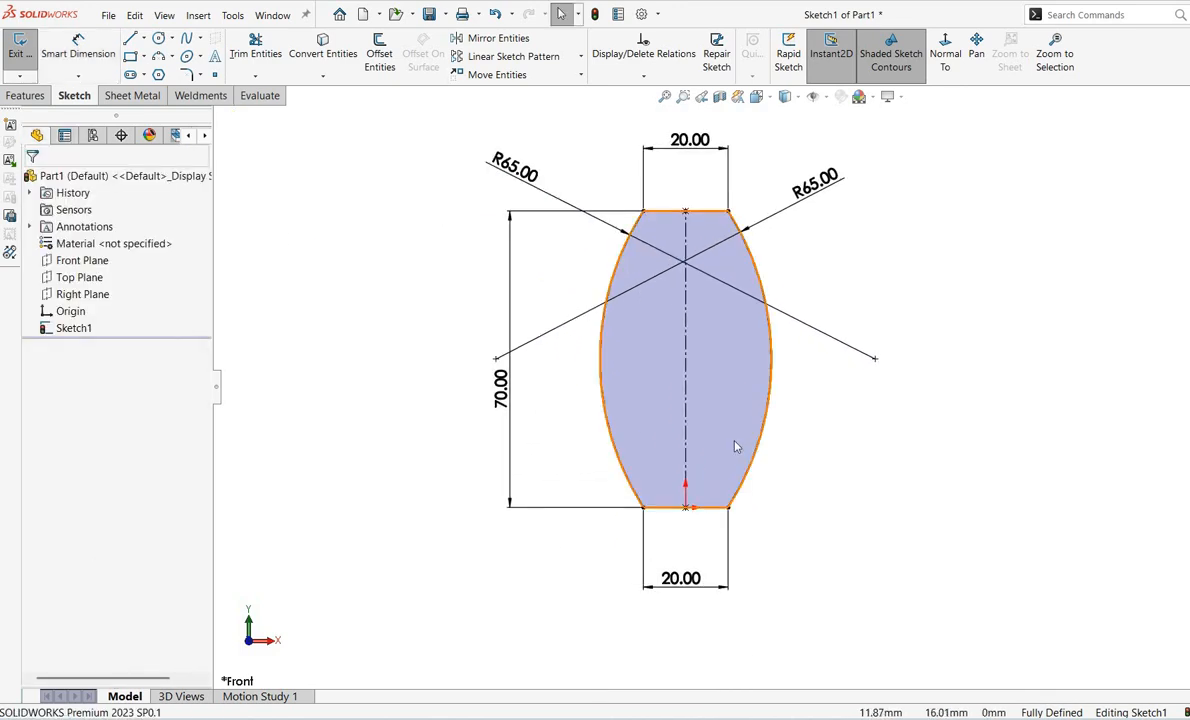
Check the reference drawing, and offset the vertical centerline 2 mm in both directions with Offset Entities
key(alt+Tab)
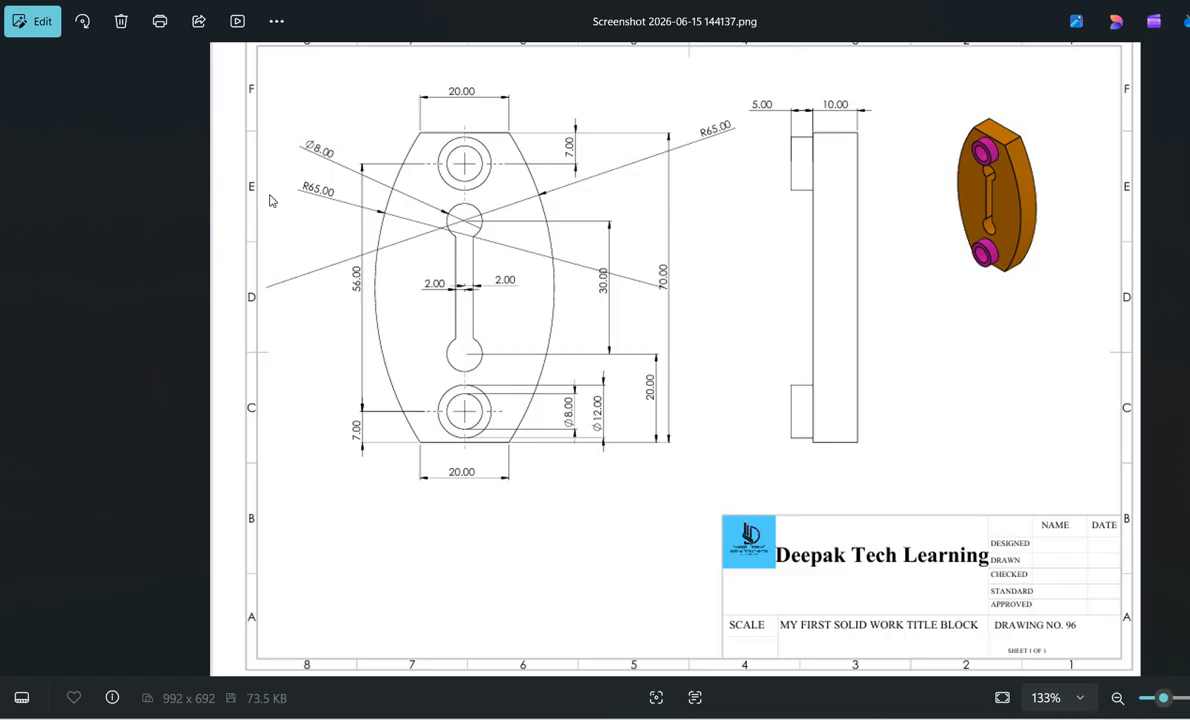
key(alt+Tab)
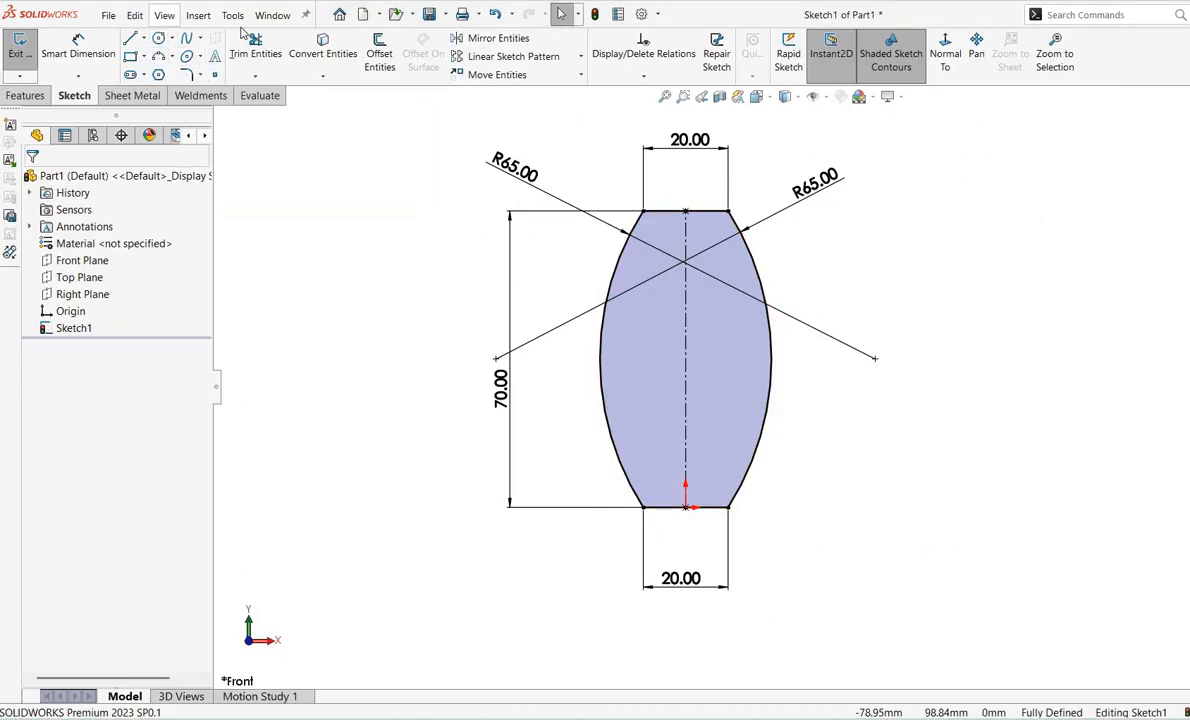
click(378, 55)
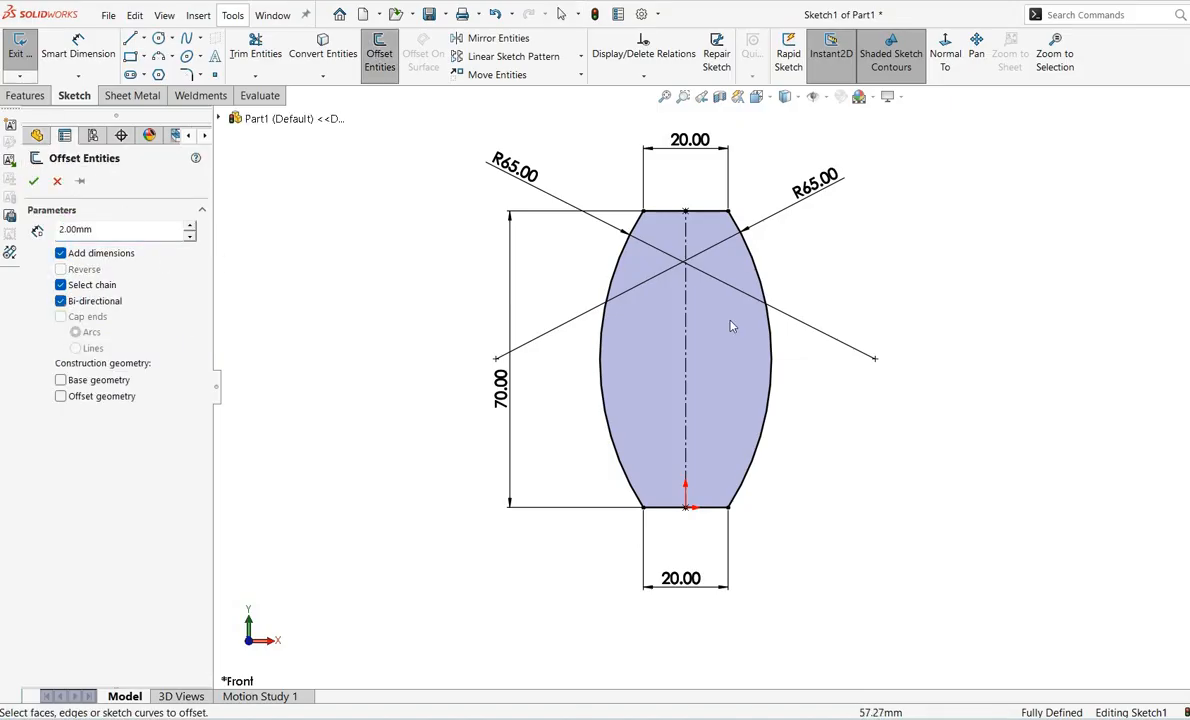
click(686, 350)
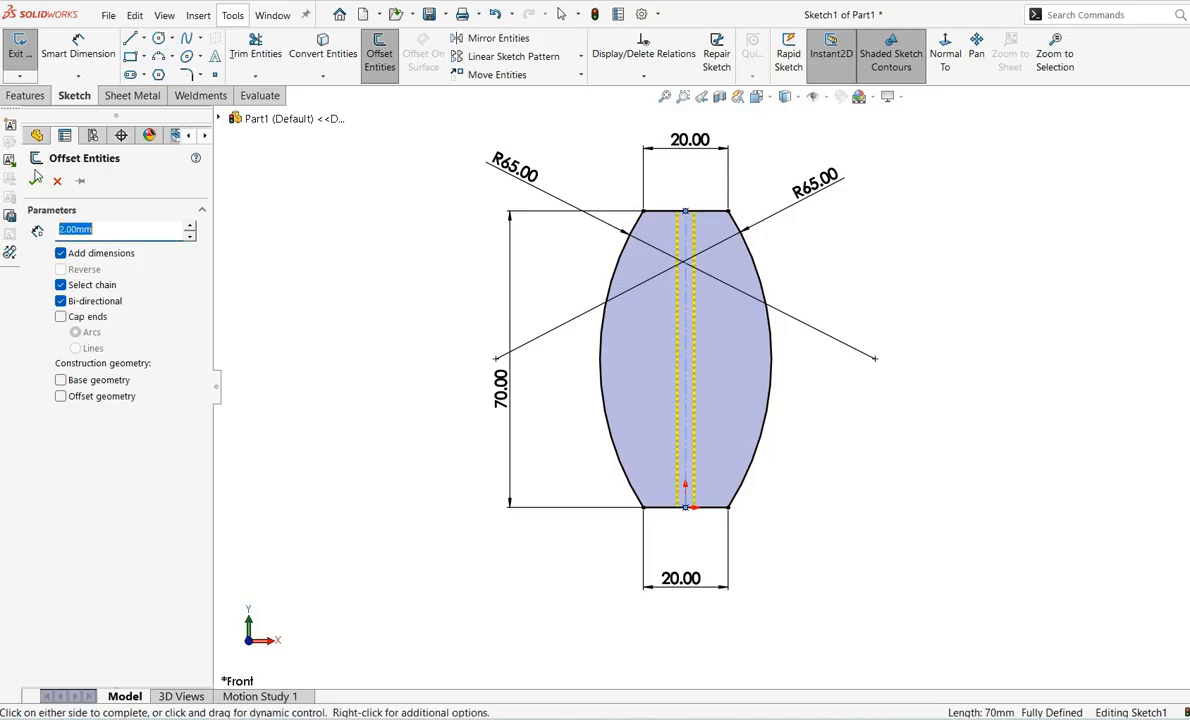
key(Return)
scroll(911, 311, down, 1)
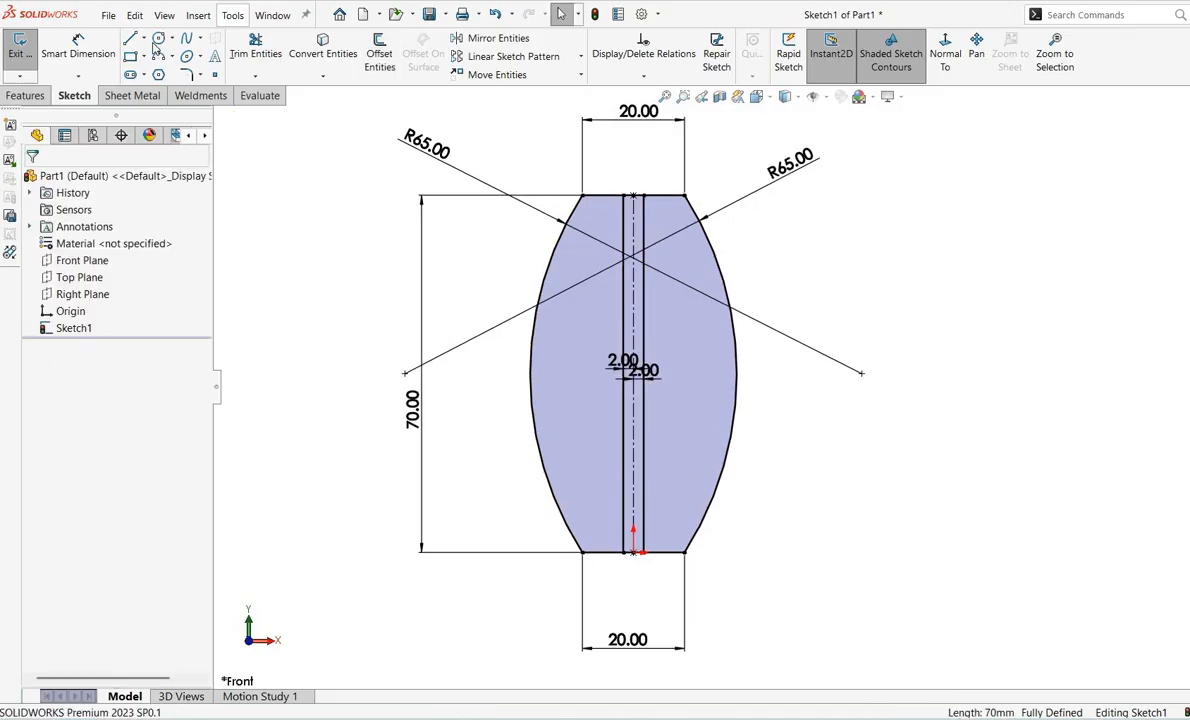
Sketch two circles centred on the vertical centerline, the lower about 12.7 mm and the upper about 11 mm in diameter
click(157, 40)
scroll(615, 508, down, 2)
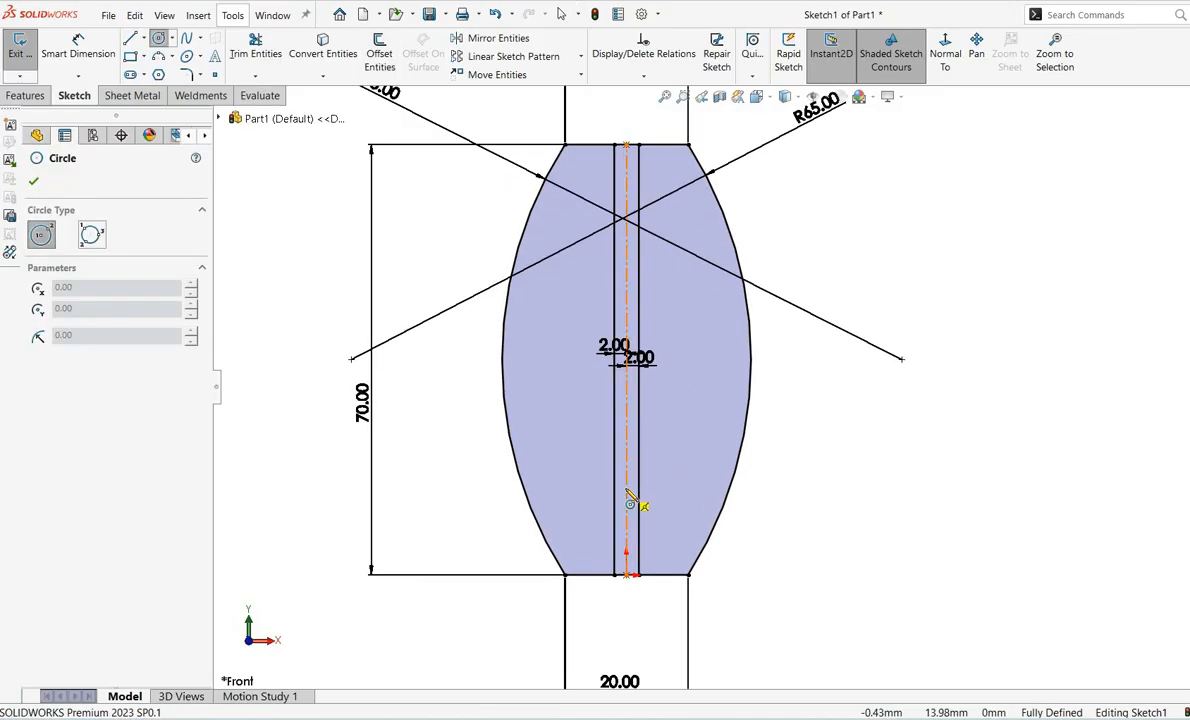
click(626, 488)
click(598, 460)
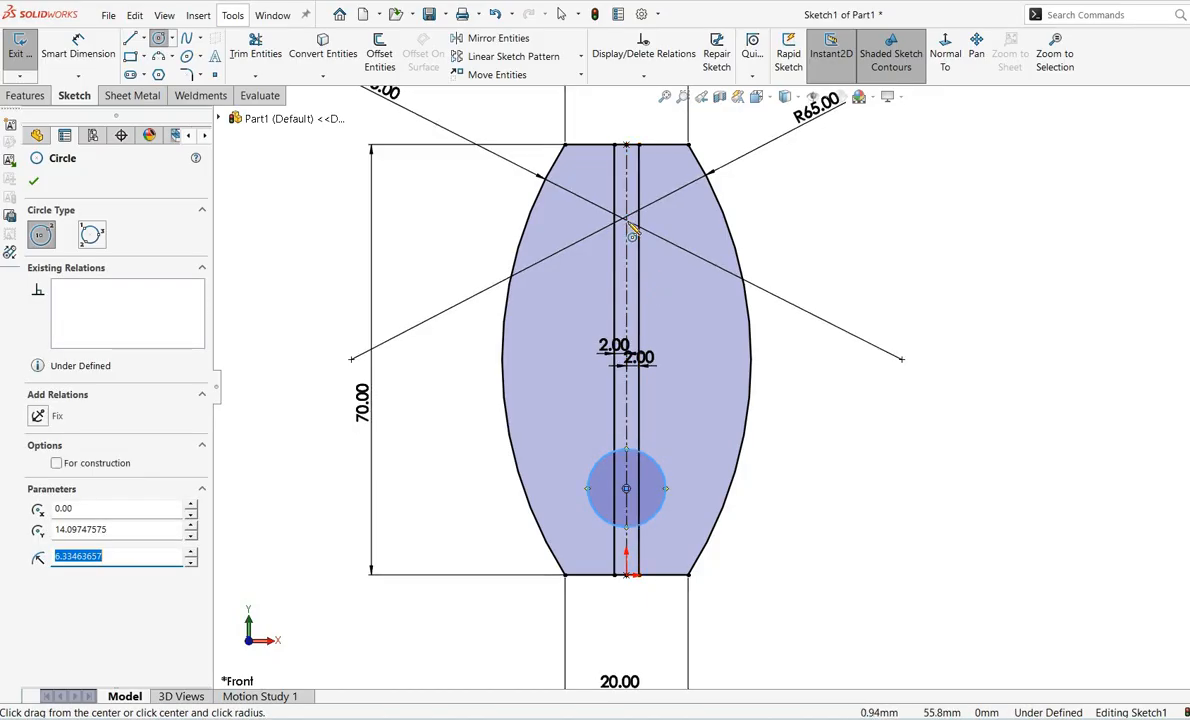
click(627, 212)
click(606, 239)
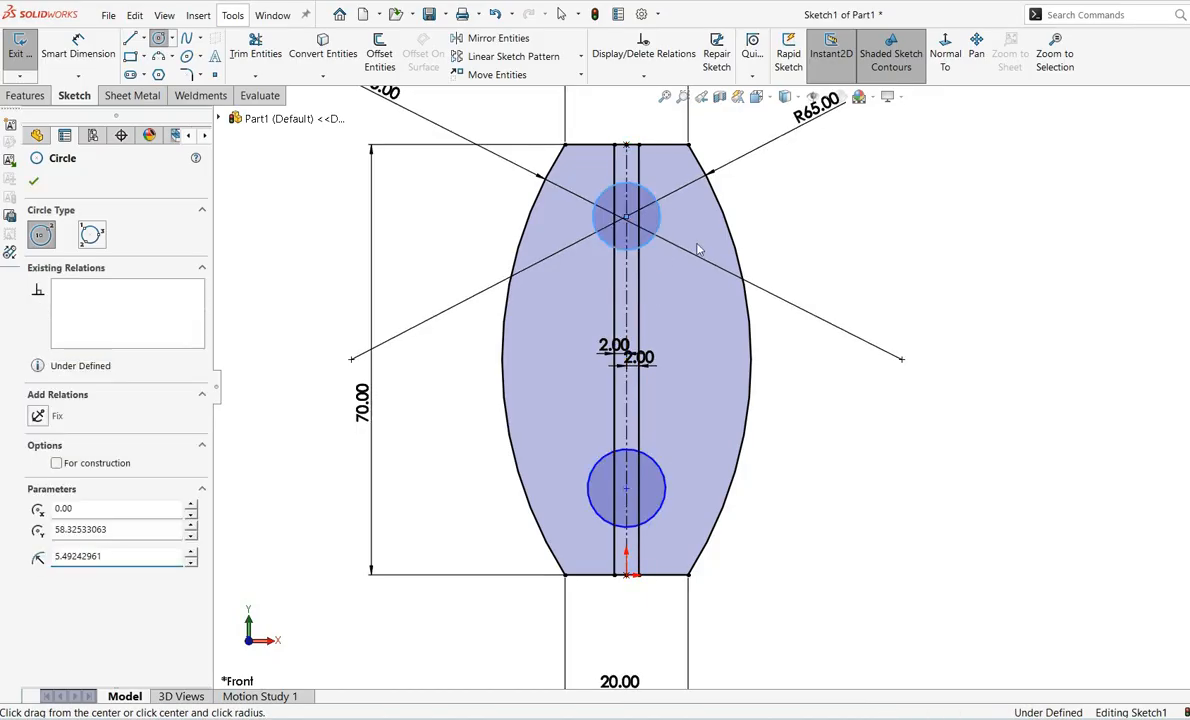
Dimension the diameter of the lower circle to 8 mm
right_click(605, 242)
click(616, 199)
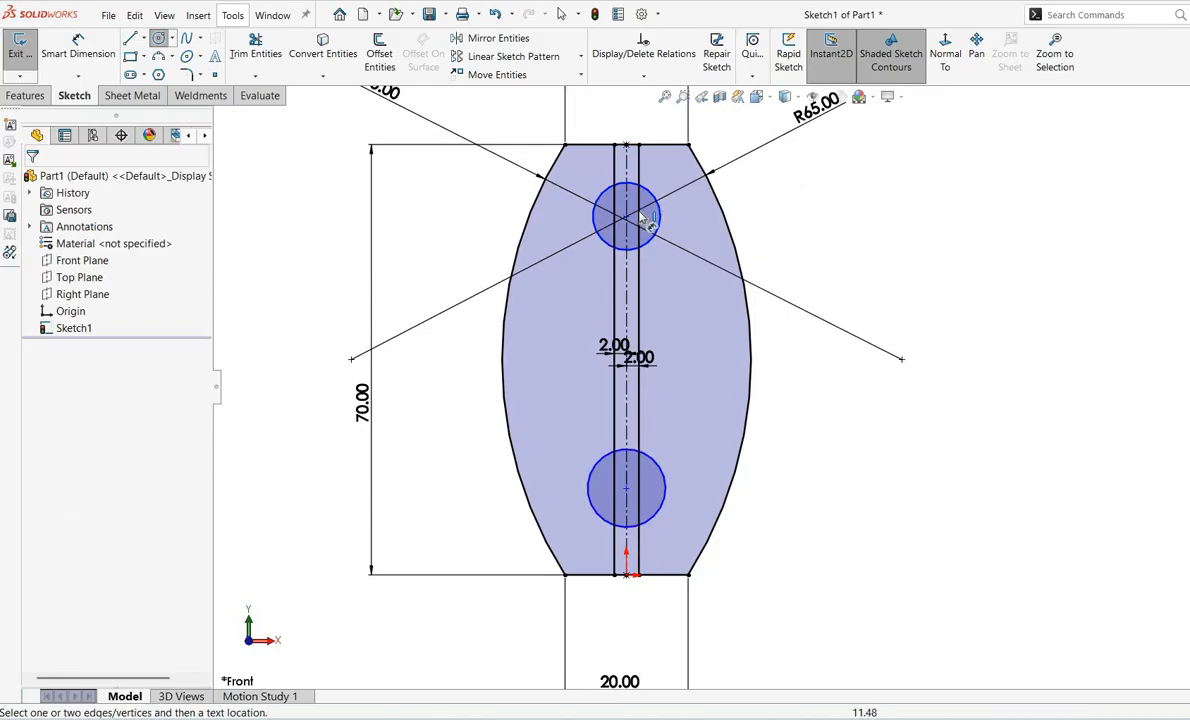
click(666, 487)
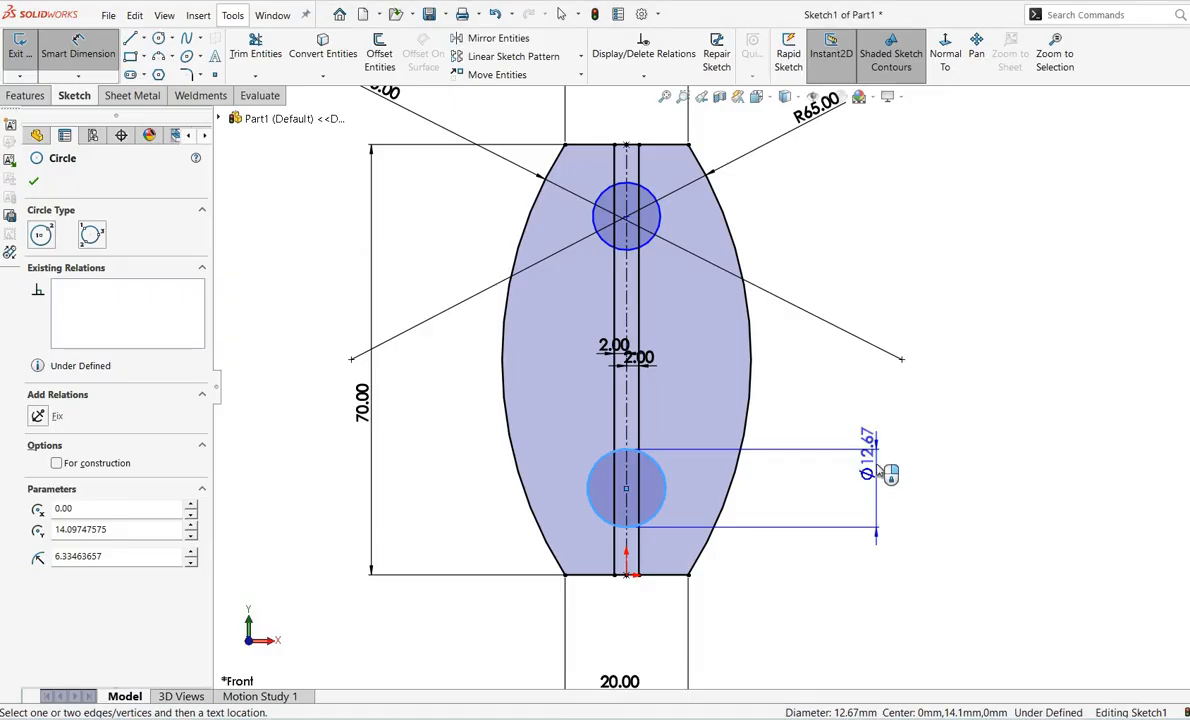
click(880, 476)
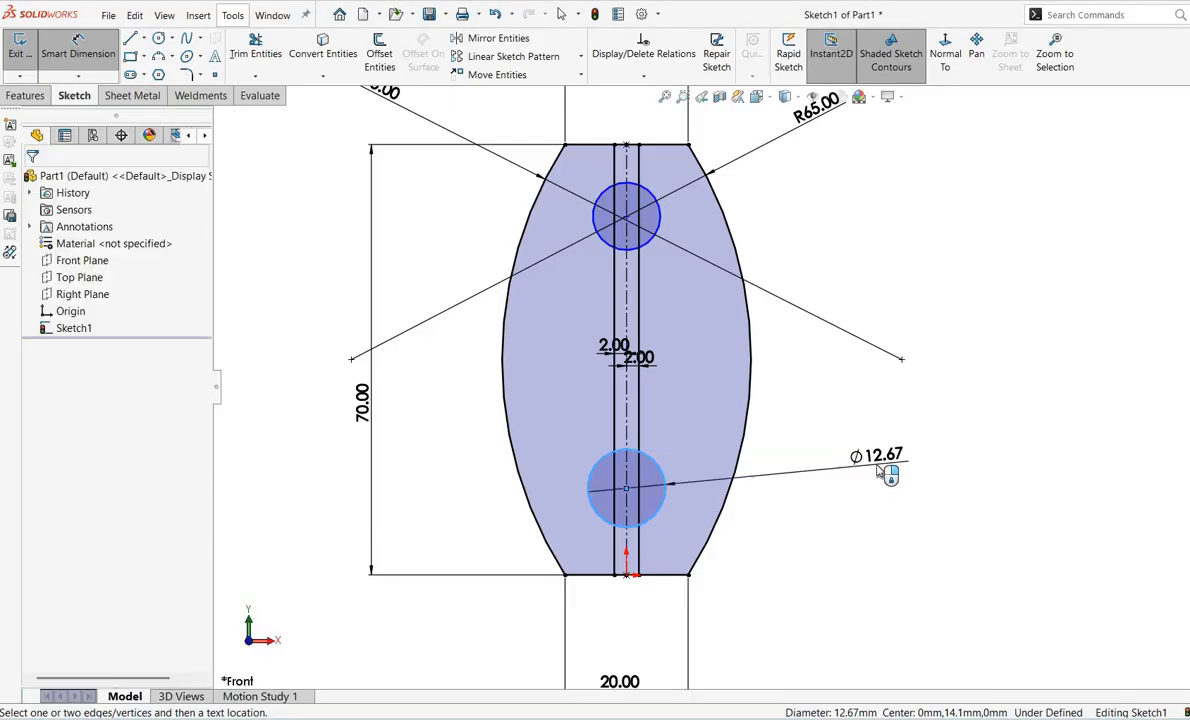
text(8)
key(Return)
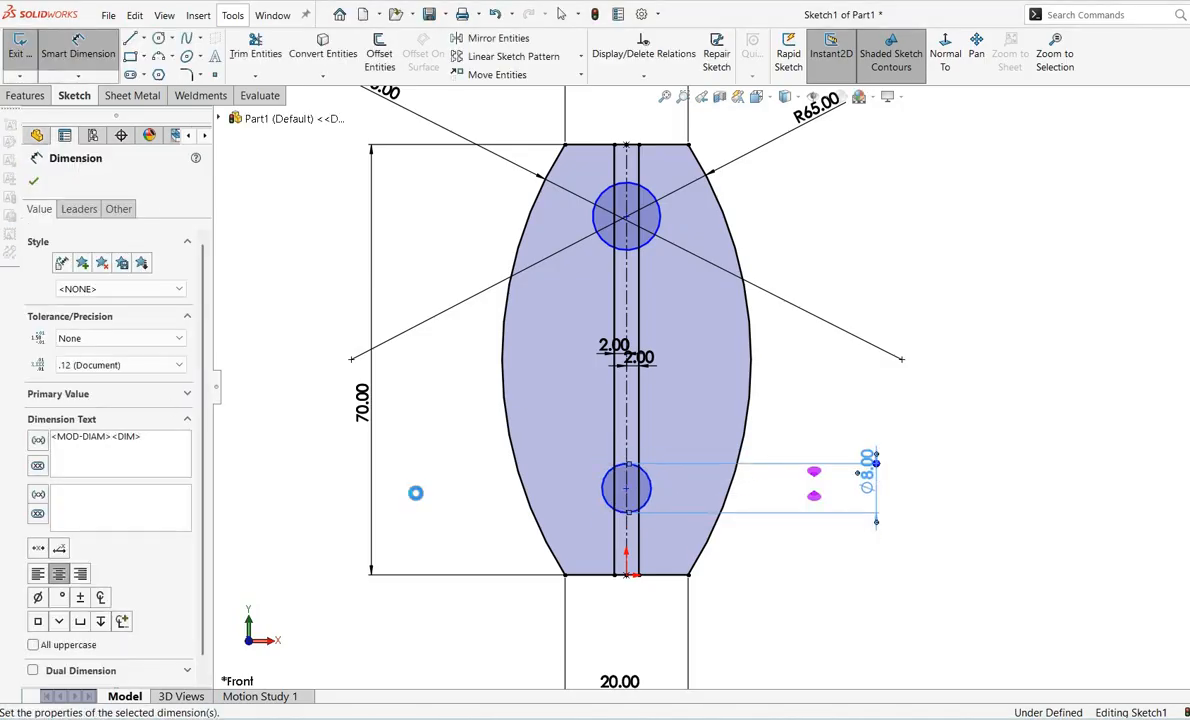
click(34, 182)
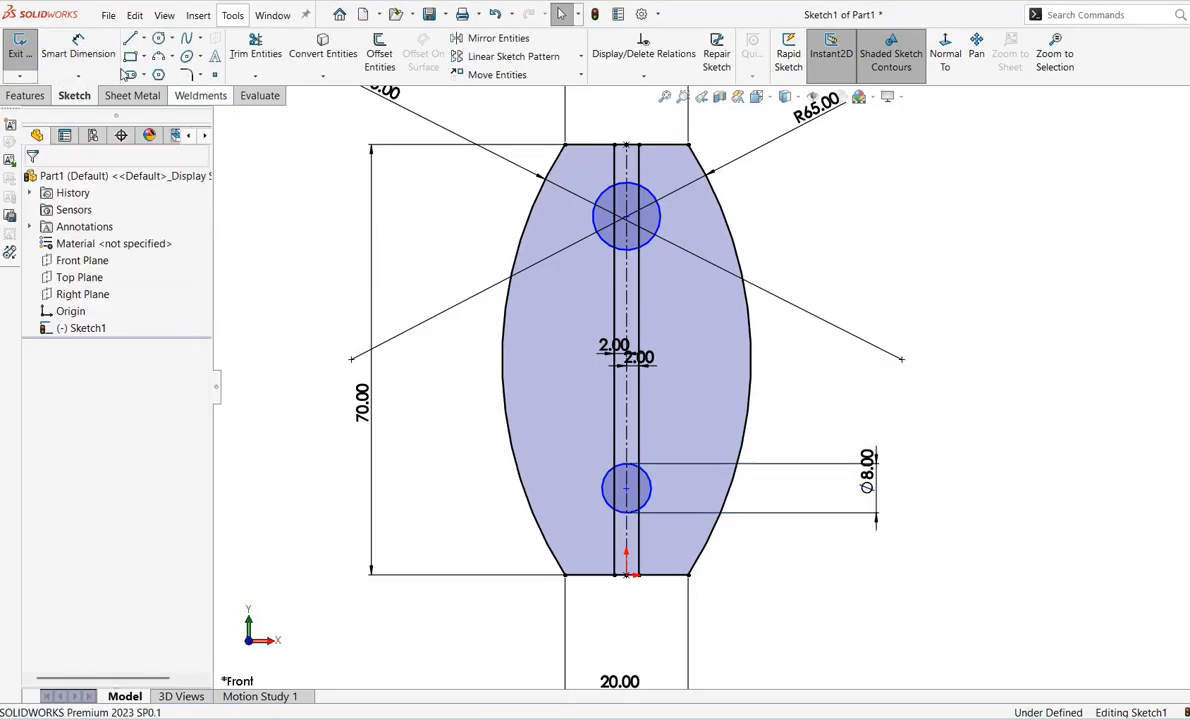
Check the reference drawing, and dimension the lower circle's centre 20 mm above the bottom edge
key(alt+Tab)
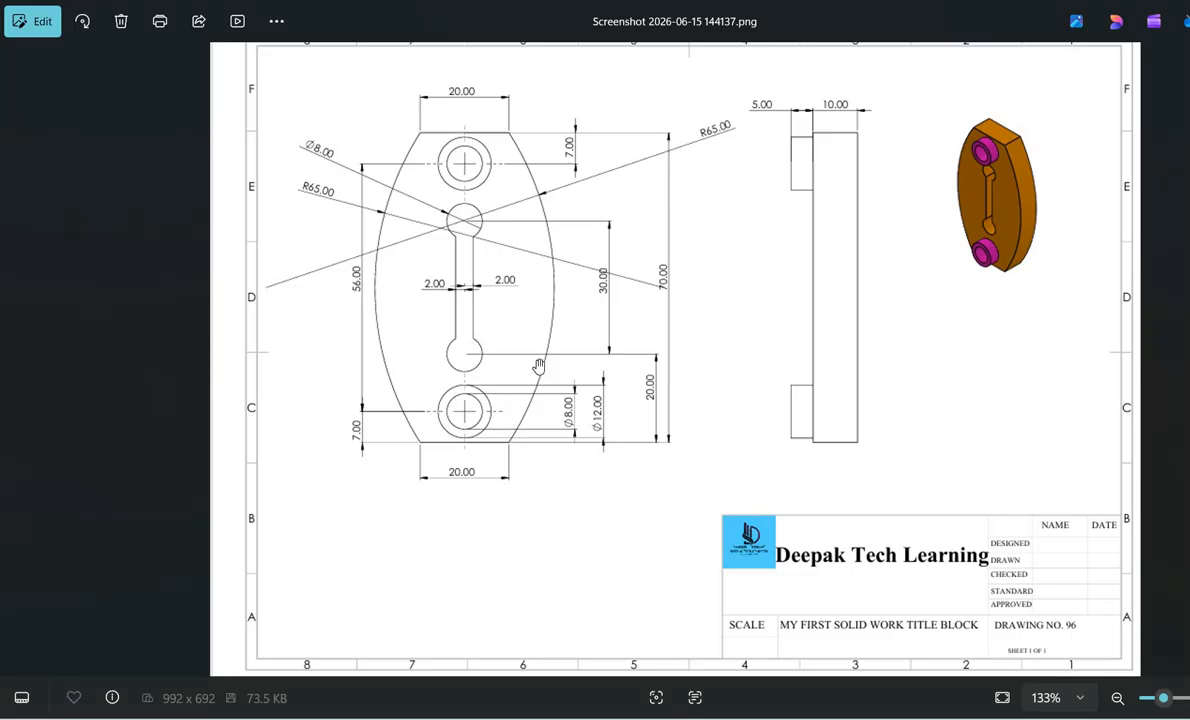
key(alt+Tab)
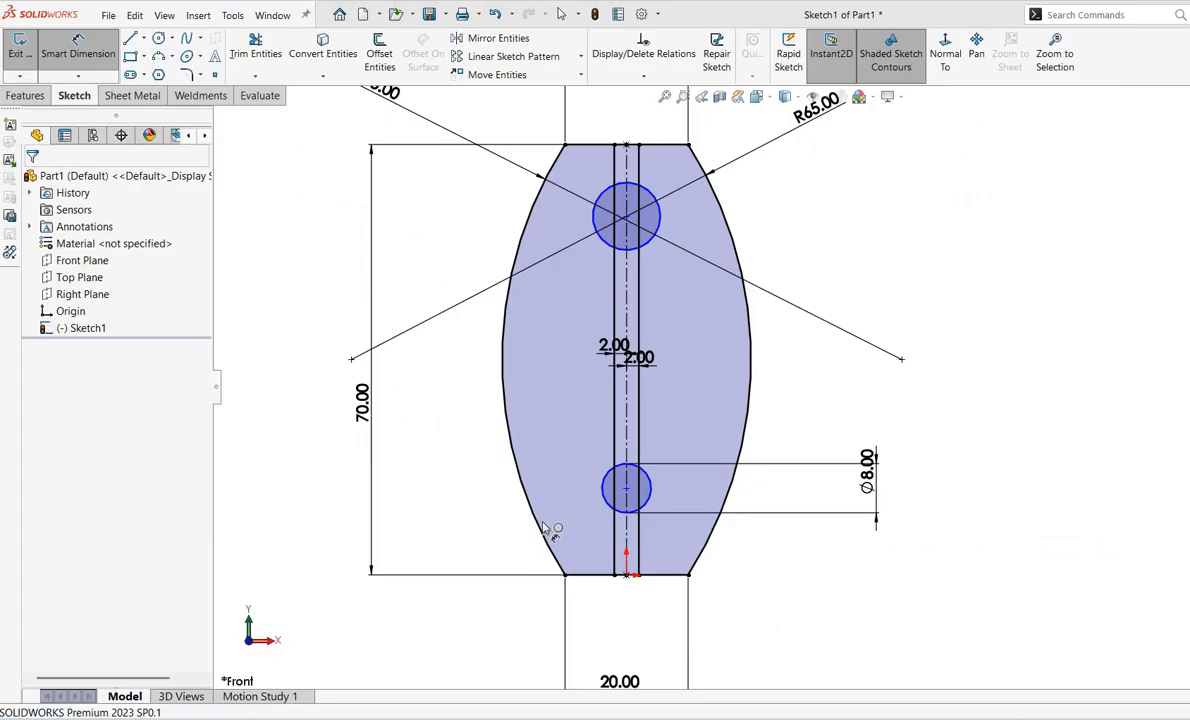
click(608, 503)
click(590, 575)
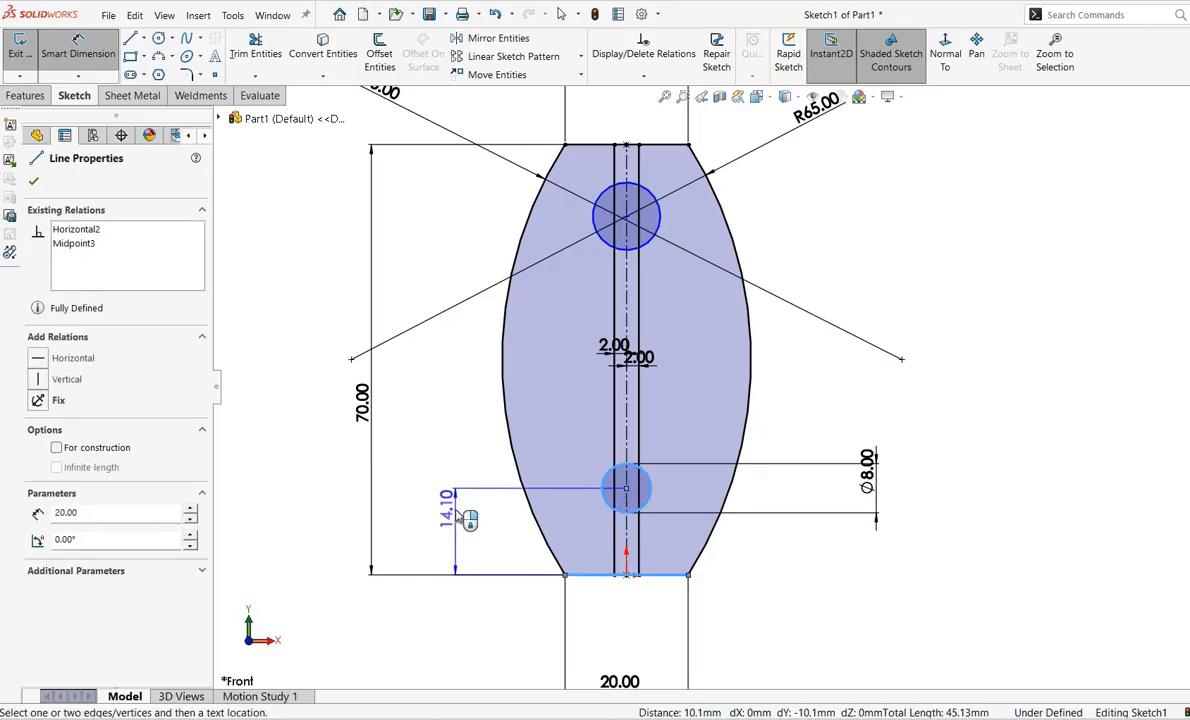
click(465, 518)
text(20)
key(Return)
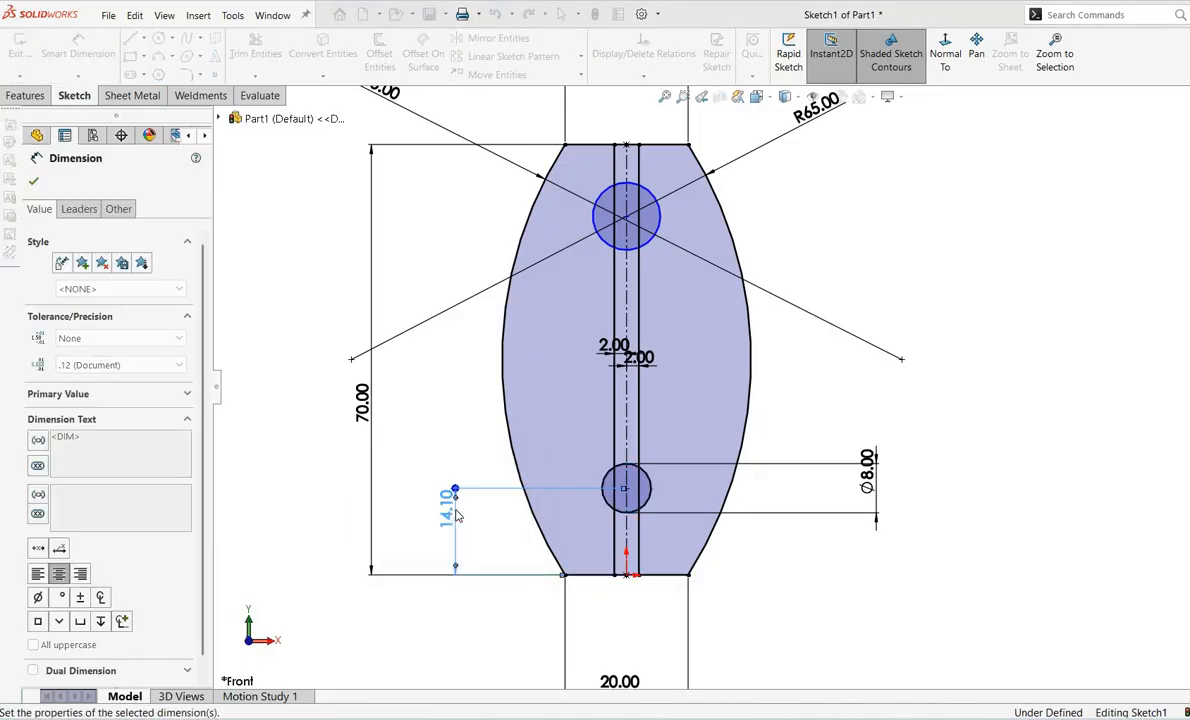
Check the reference drawing, and dimension the distance between the two circle centres to 30 mm
key(alt+Tab)
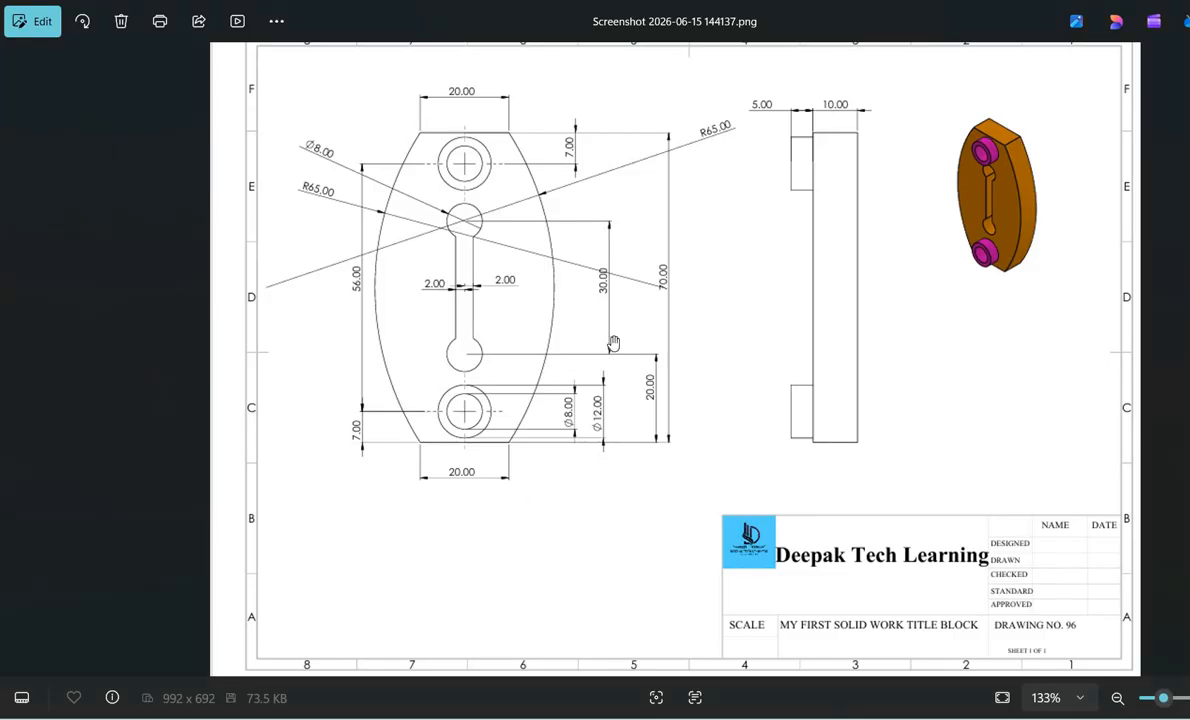
key(alt+Tab)
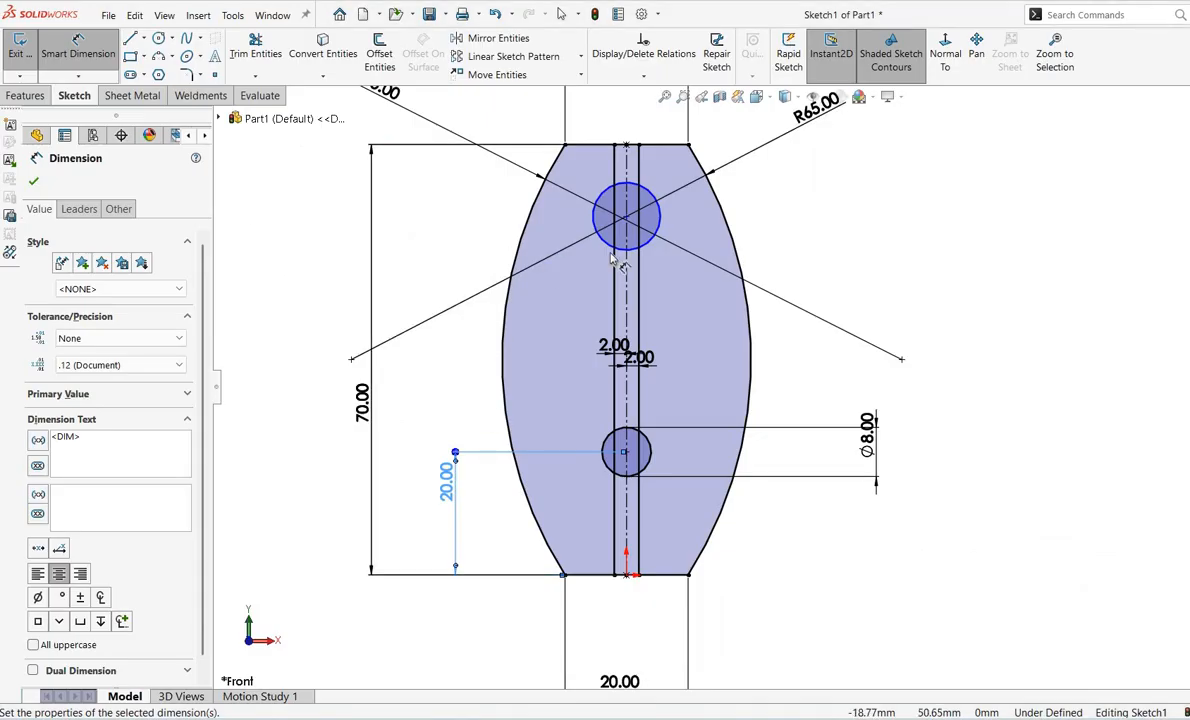
click(626, 216)
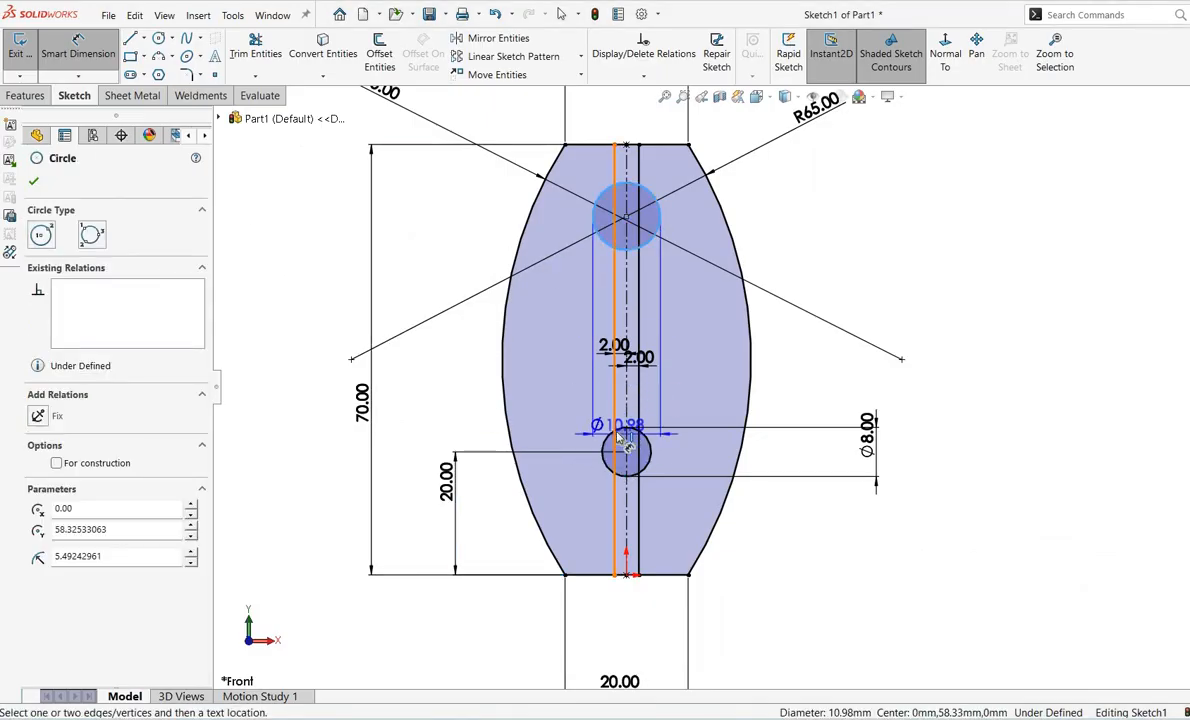
click(626, 452)
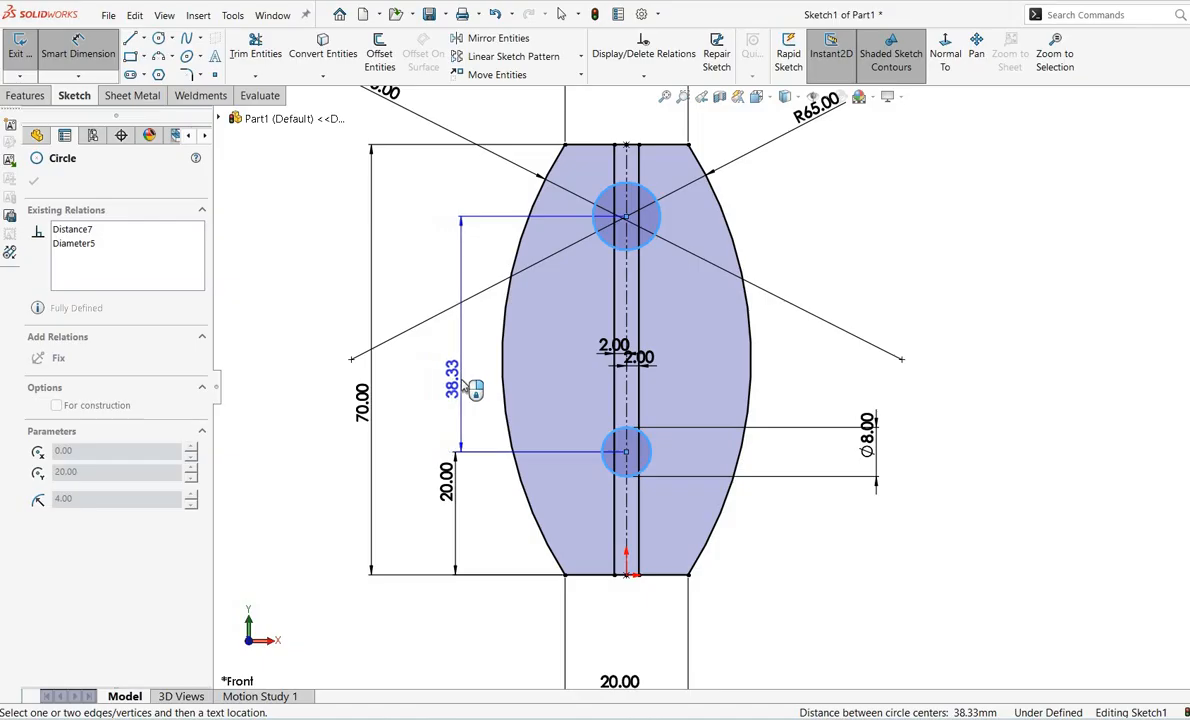
click(458, 380)
text(30)
key(Return)
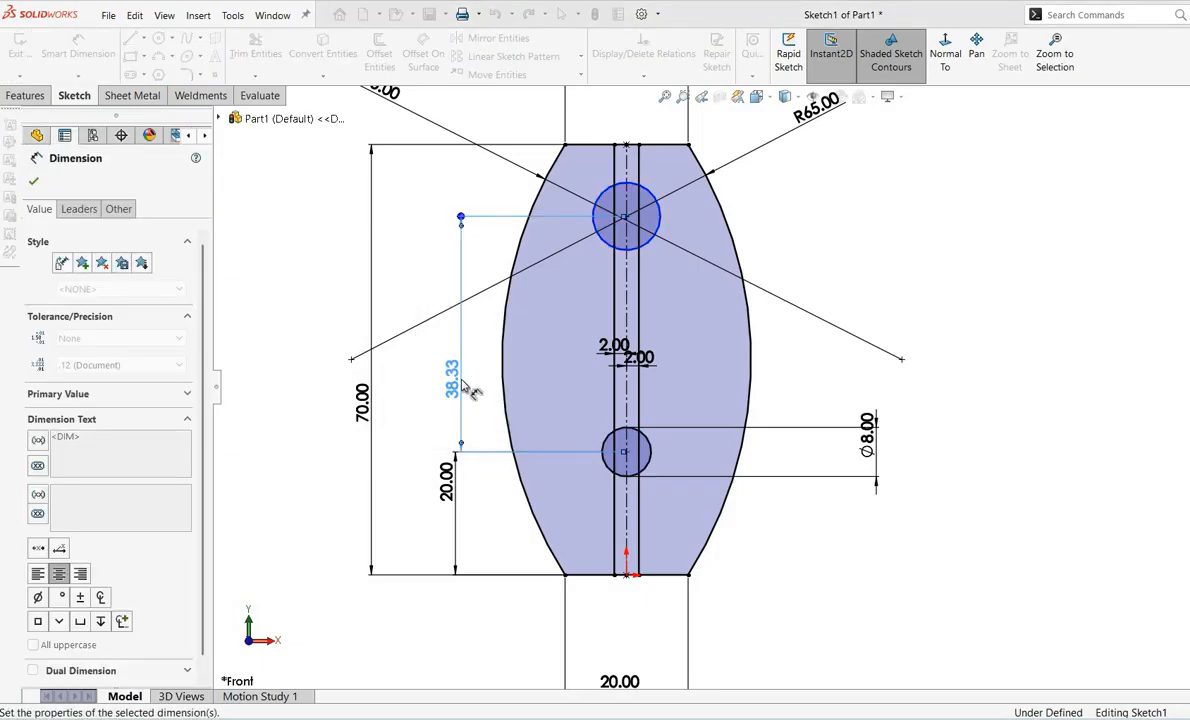
click(35, 183)
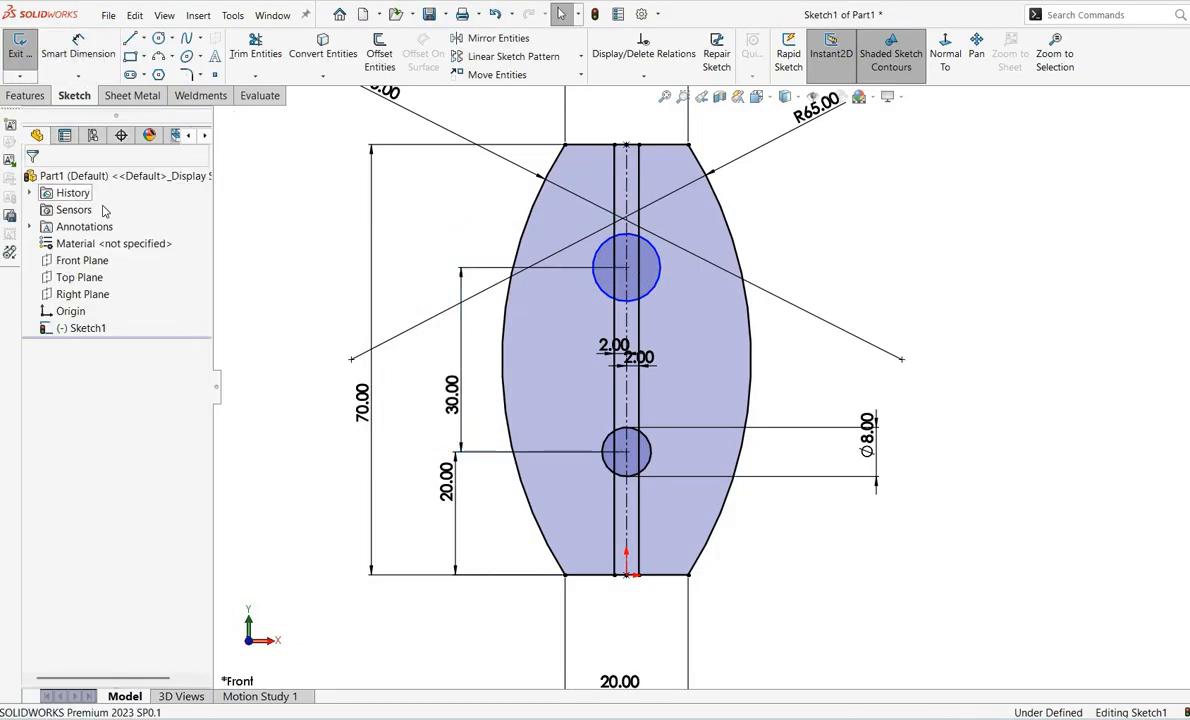
Add an Equal relation between the upper and lower circles
click(610, 258)
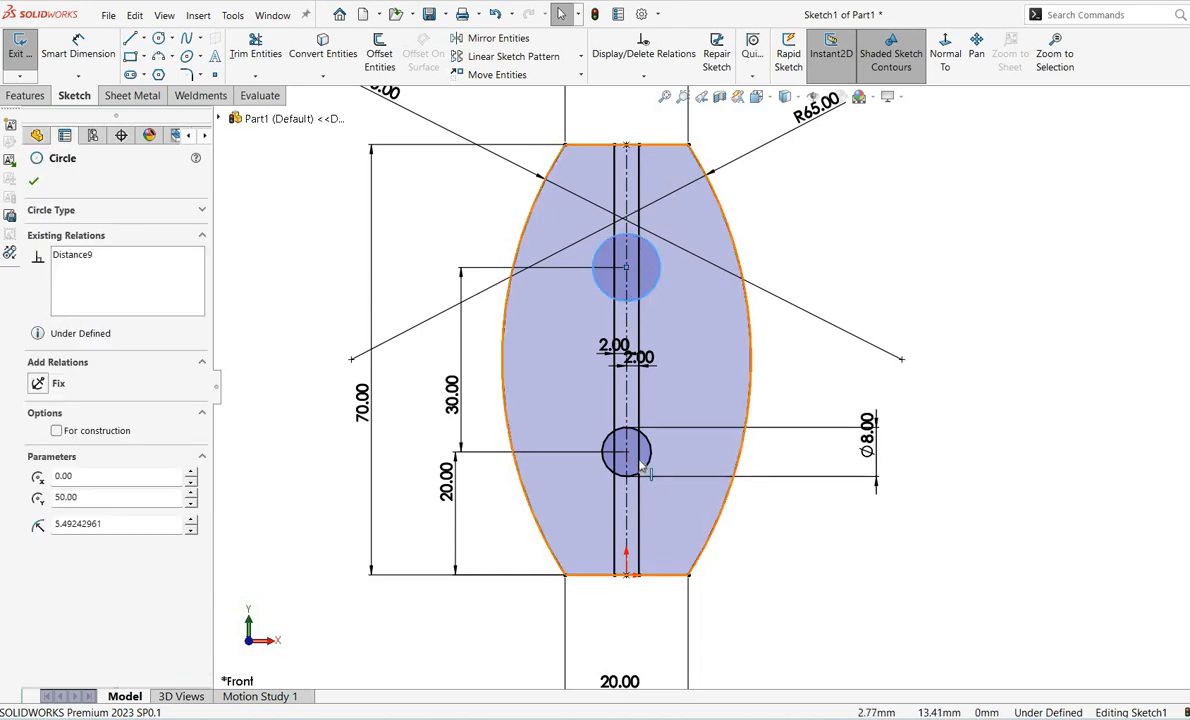
ctrl+click(651, 452)
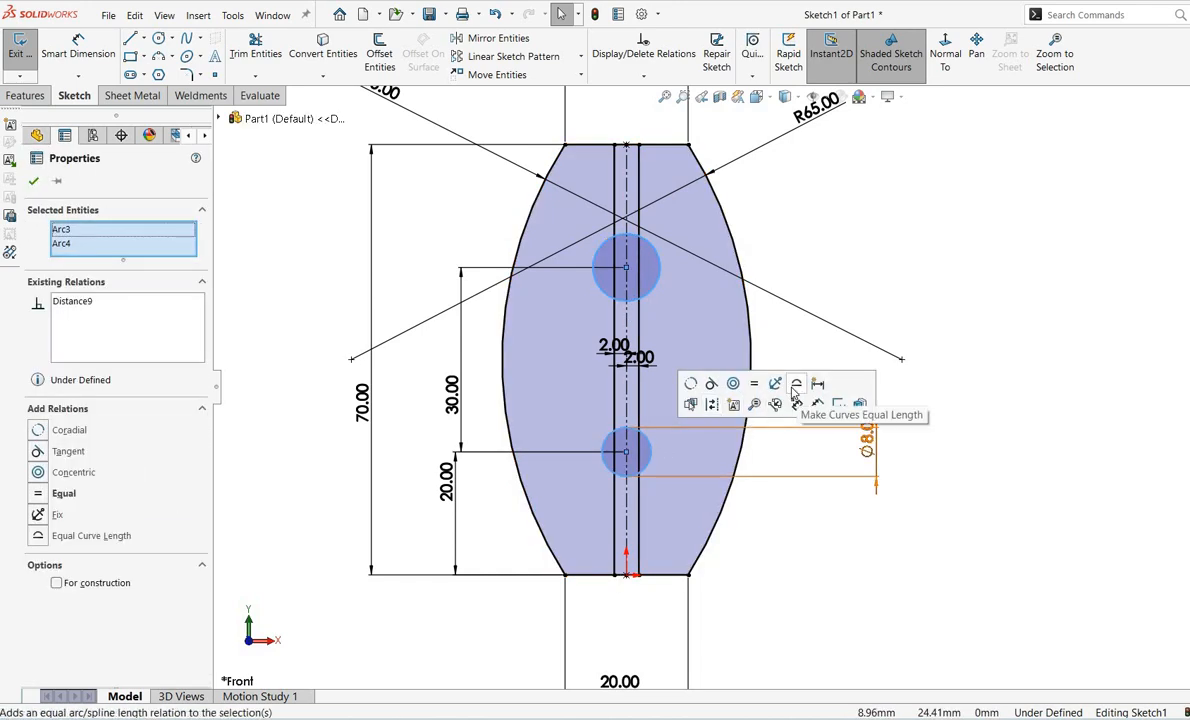
click(754, 383)
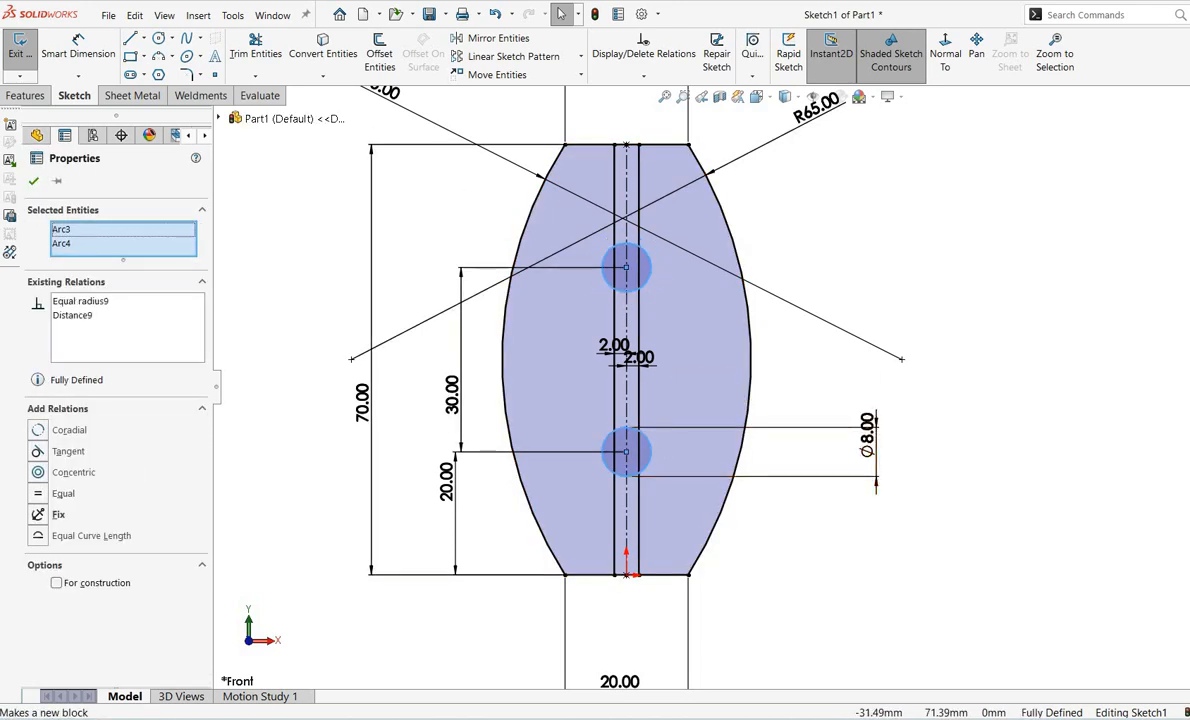
click(33, 181)
Trim the two offset lines above and inside the upper circle, along with the circle's arc between them
scroll(761, 423, up, 2)
scroll(745, 350, down, 2)
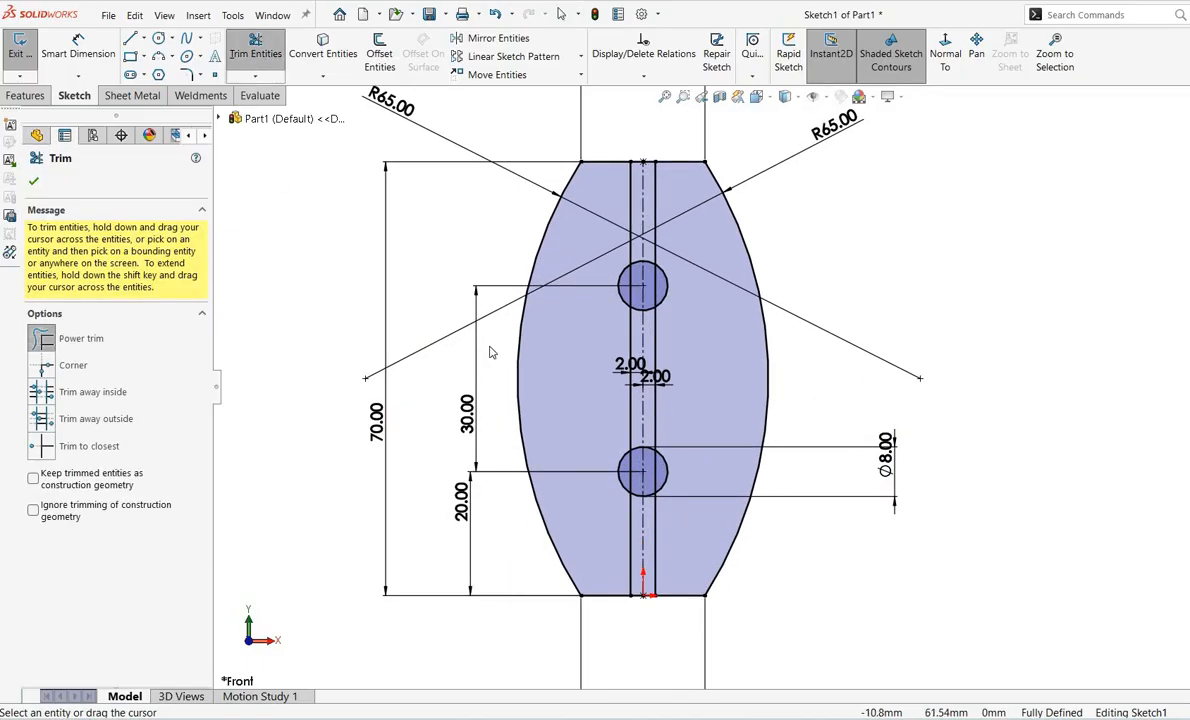
scroll(716, 282, down, 5)
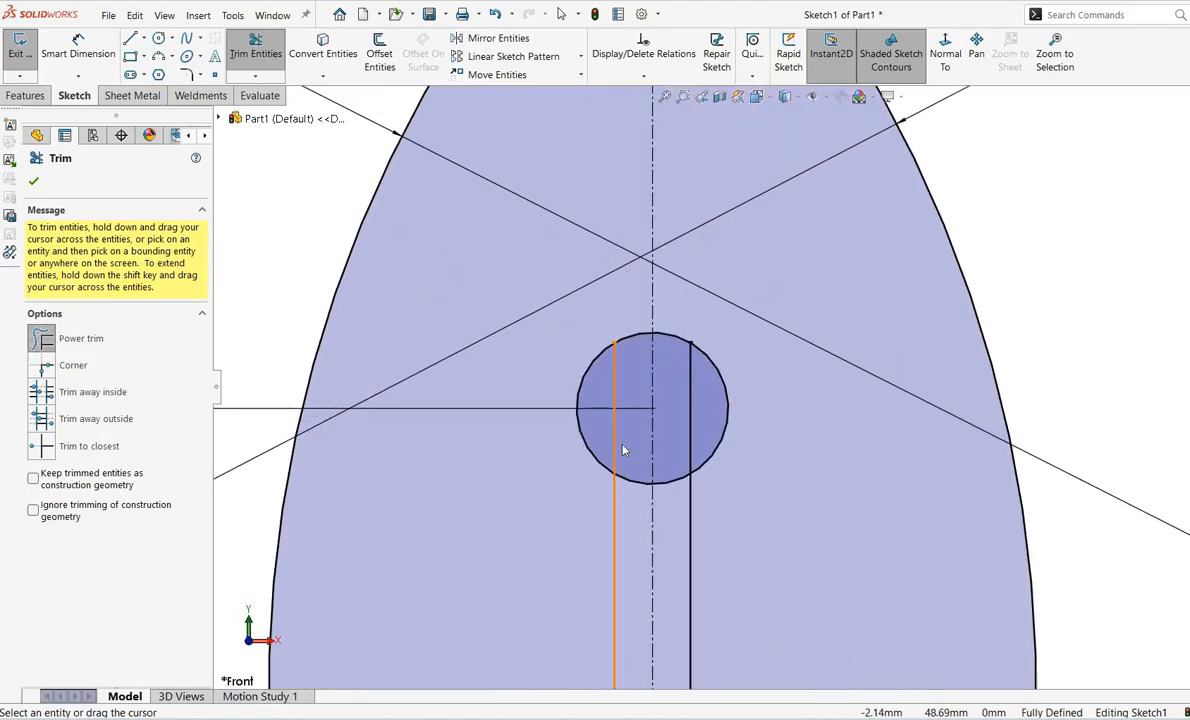
mouse_move(631, 453)
mouse_down()
mouse_move(696, 404)
mouse_move(669, 449)
mouse_move(616, 462)
mouse_up()
drag(635, 535, 676, 462)
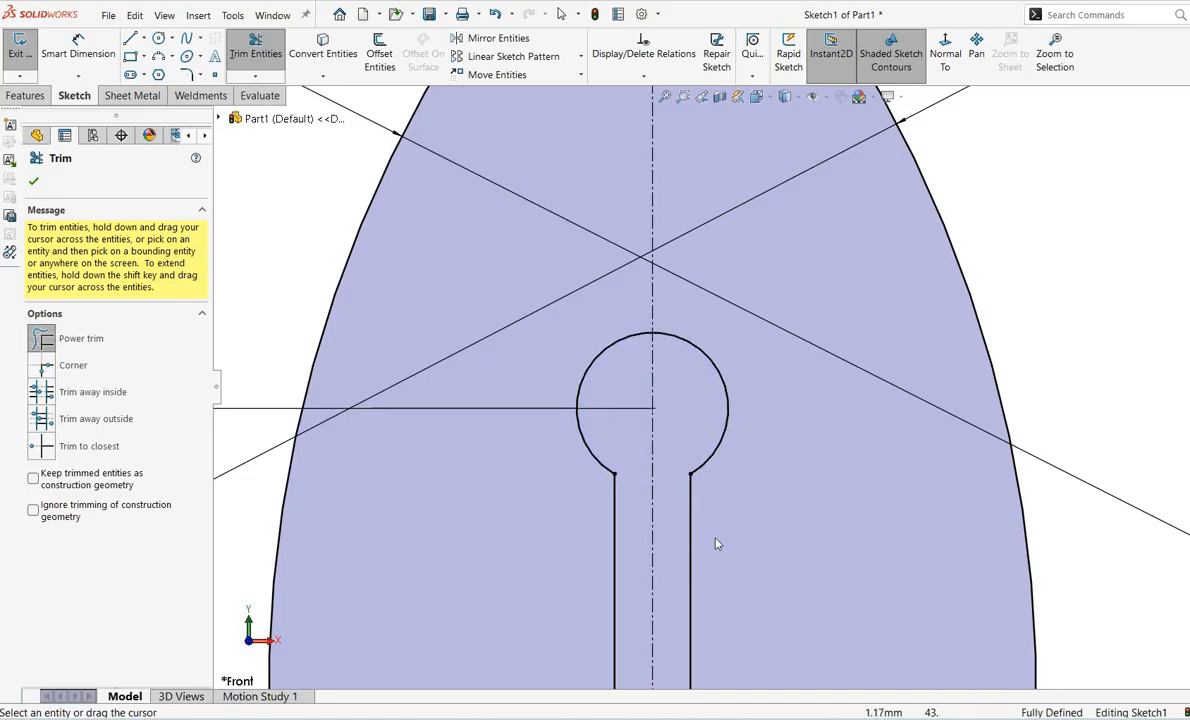
Trim away the portions of the two offset lines that extend below the lower circle
scroll(716, 544, up, 5)
scroll(770, 539, down, 8)
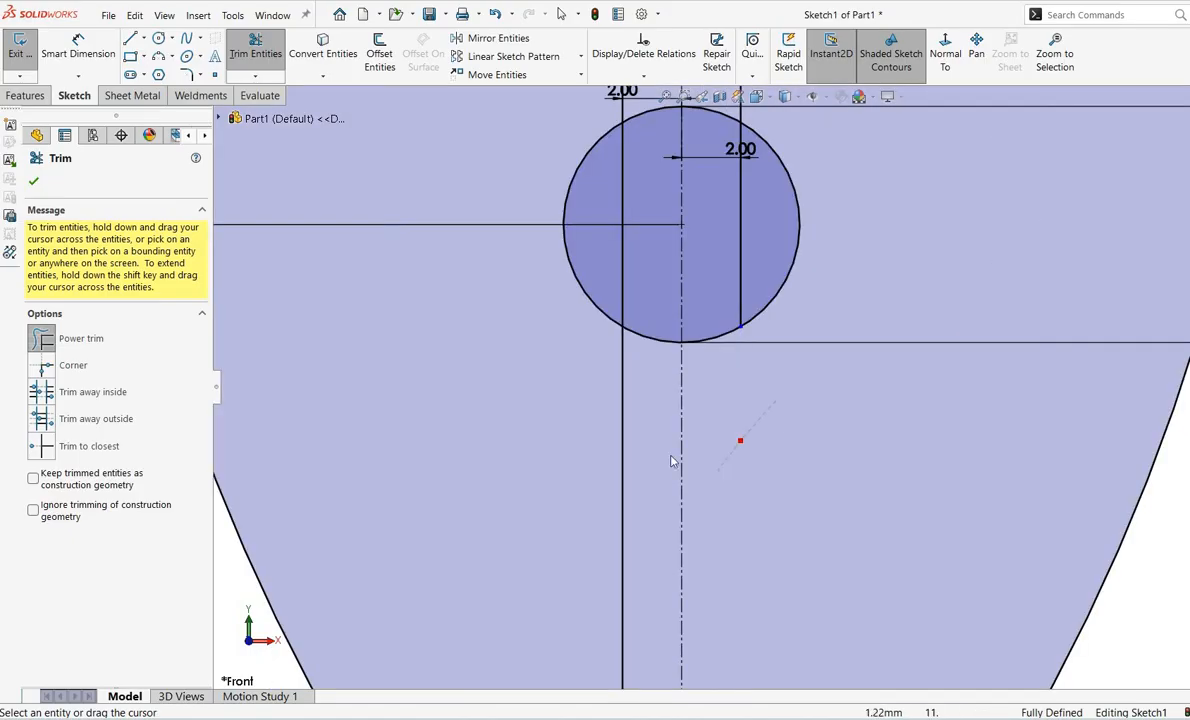
drag(673, 461, 603, 390)
scroll(672, 309, up, 2)
scroll(733, 200, down, 4)
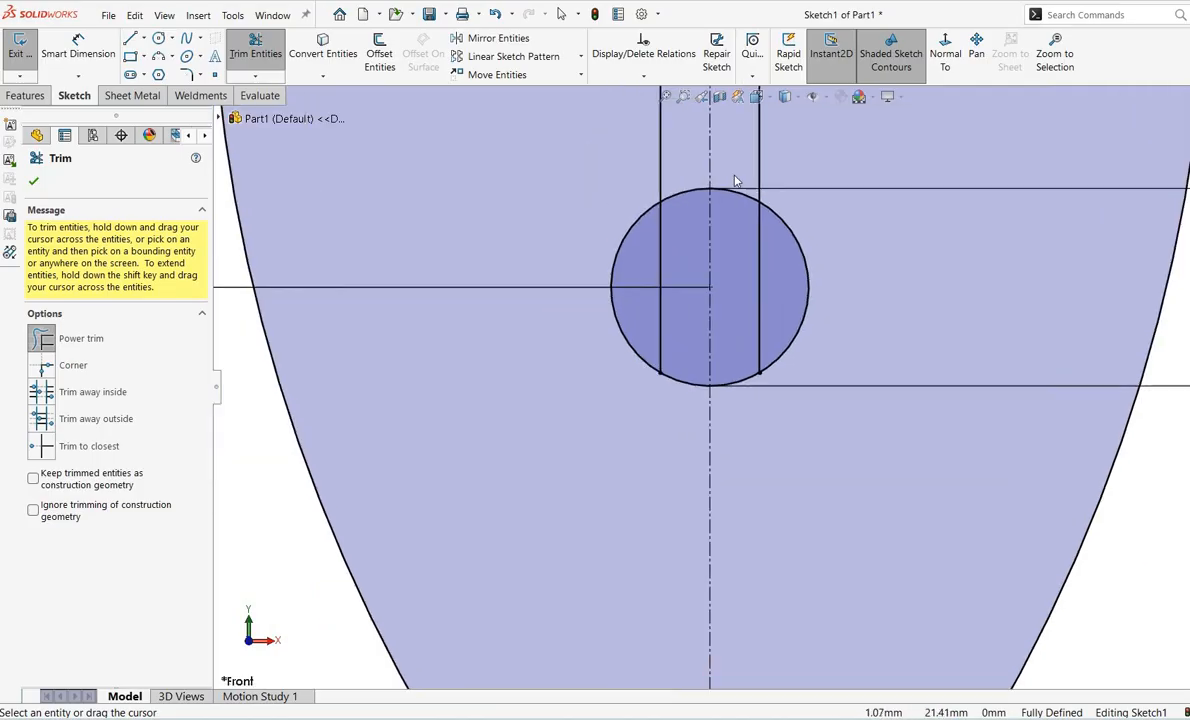
Trim the lower circle's arc between the two offset lines and the line portions inside that circle
mouse_move(733, 229)
mouse_down()
mouse_move(680, 162)
mouse_move(670, 245)
mouse_move(643, 300)
mouse_move(727, 250)
mouse_up()
drag(784, 310, 784, 309)
scroll(780, 385, up, 10)
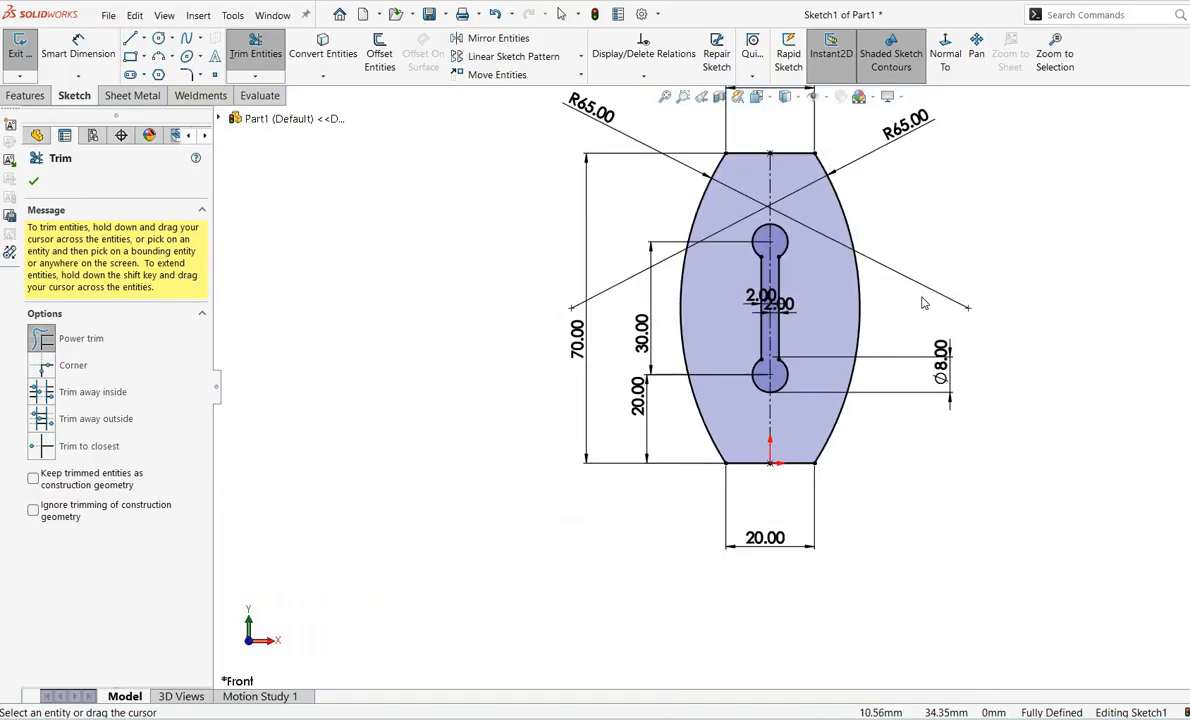
scroll(920, 301, down, 4)
scroll(820, 349, up, 3)
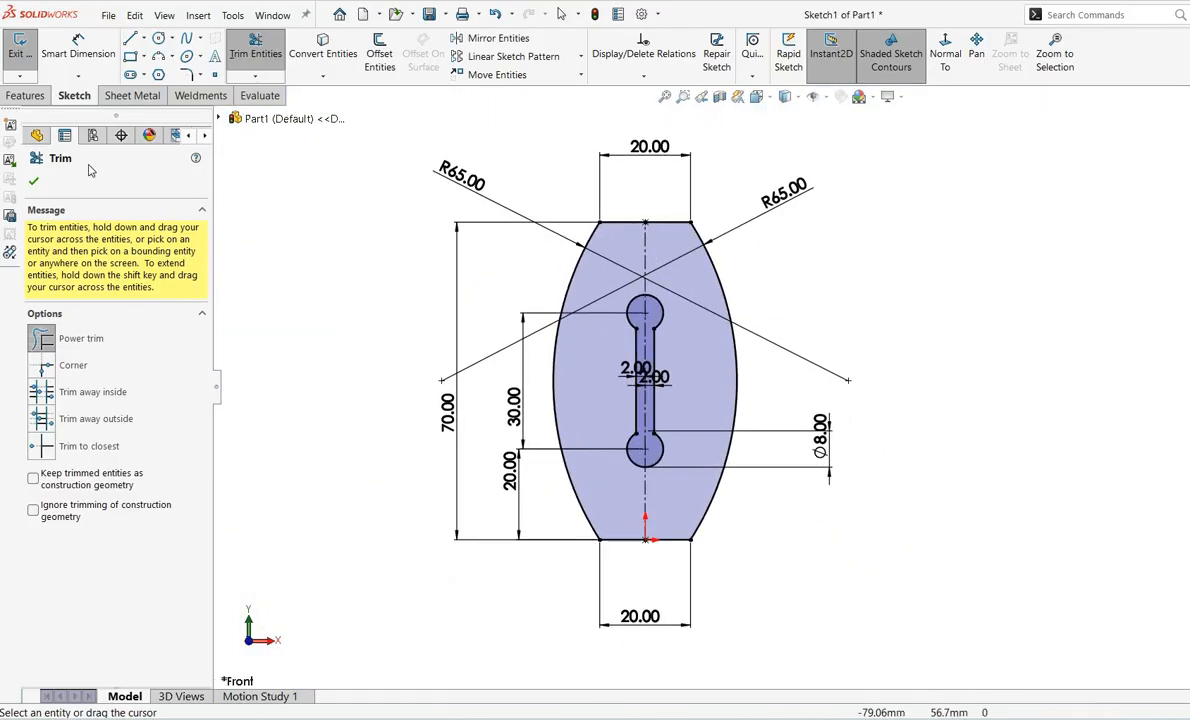
key(Escape)
scroll(651, 420, down, 5)
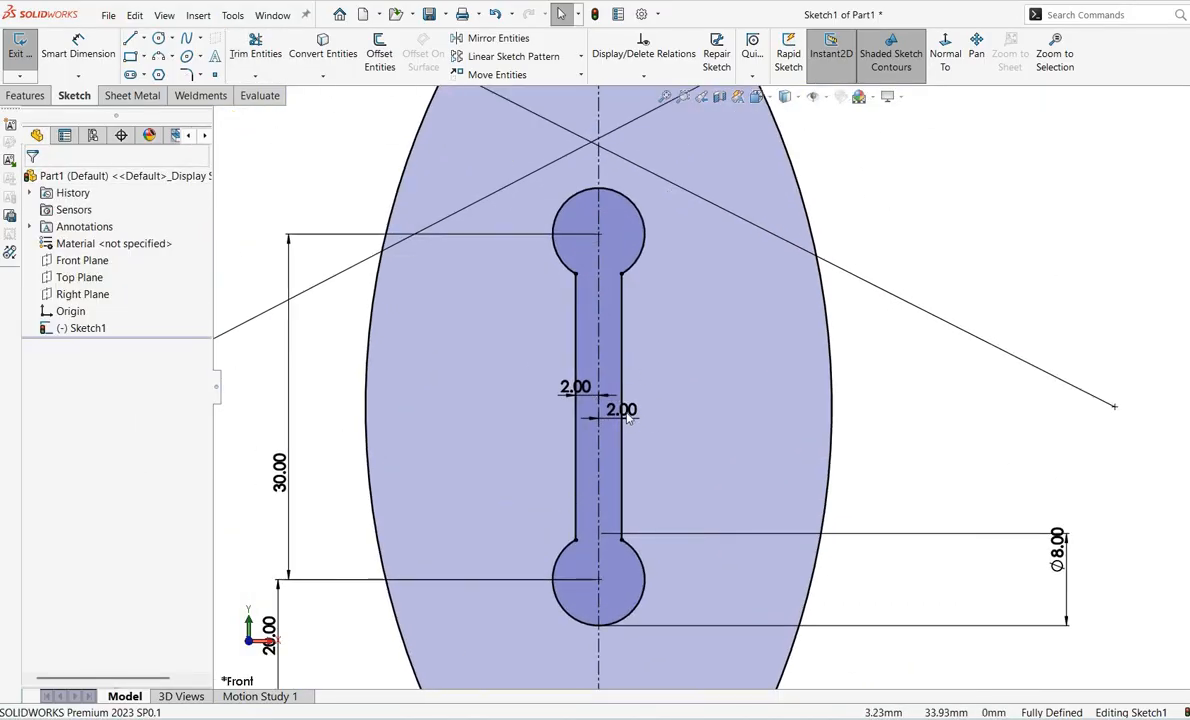
scroll(700, 418, up, 4)
Check the reference drawing, and extrude the plate outline 10 mm with the central slot left open, removing the selected contour
key(alt+Tab)
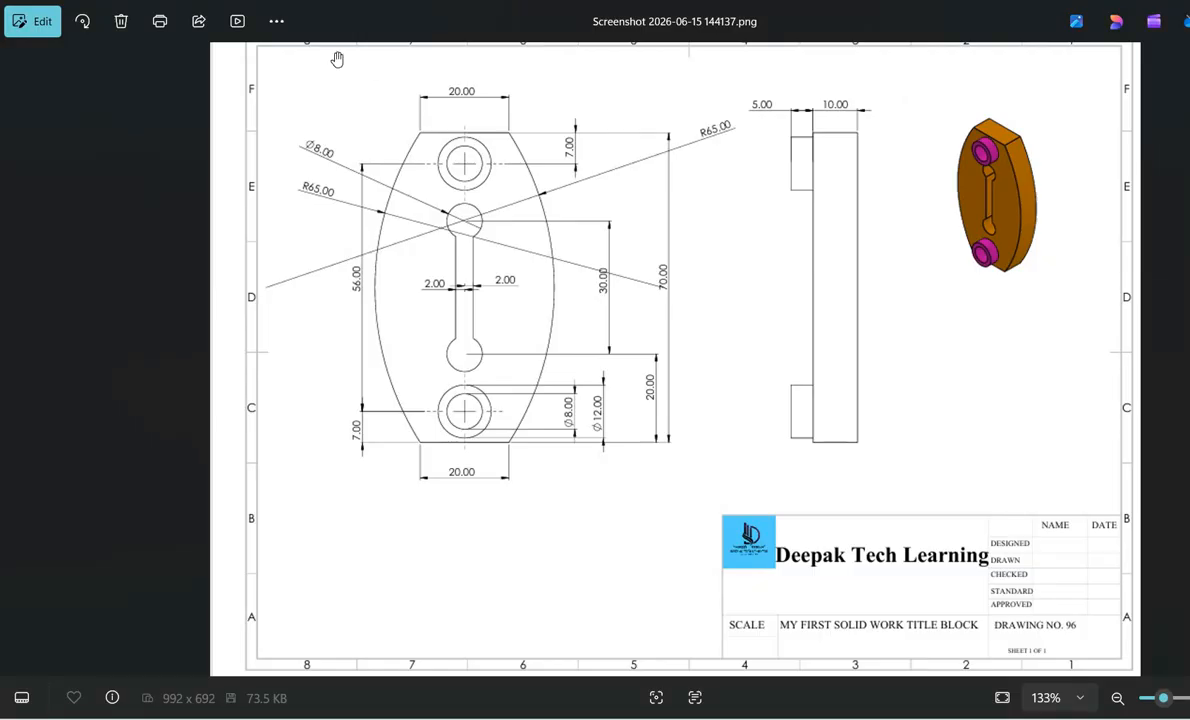
key(alt+Tab)
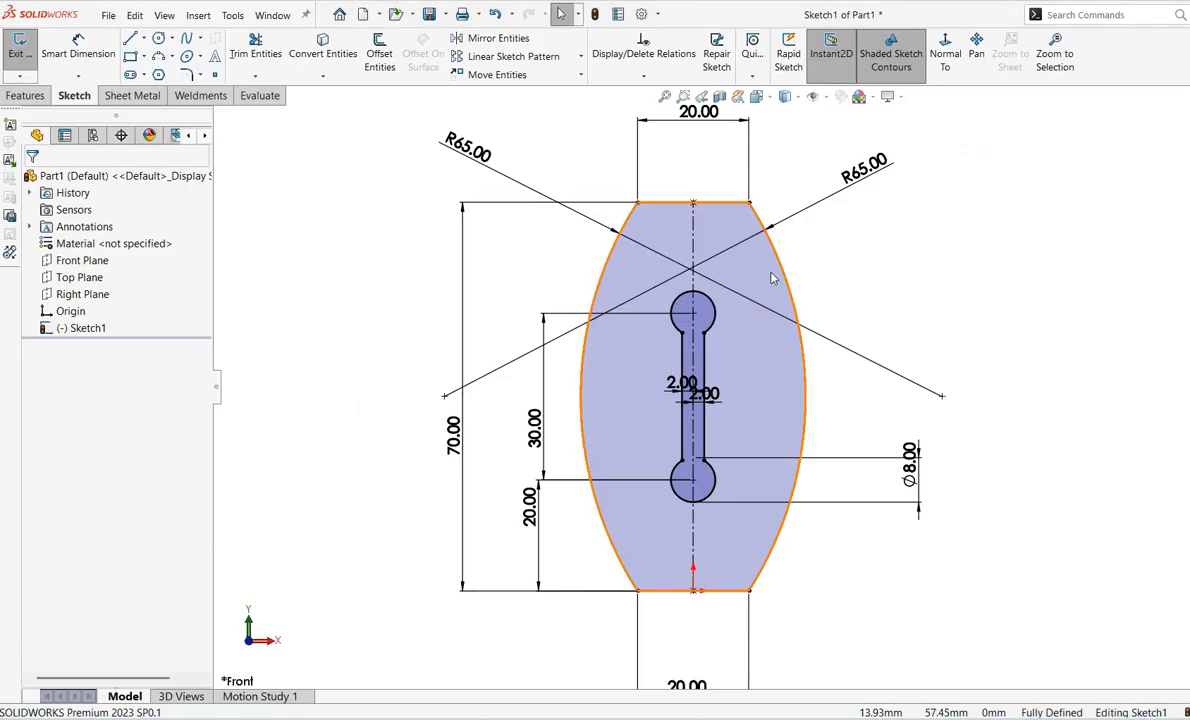
right_click(772, 222)
click(884, 251)
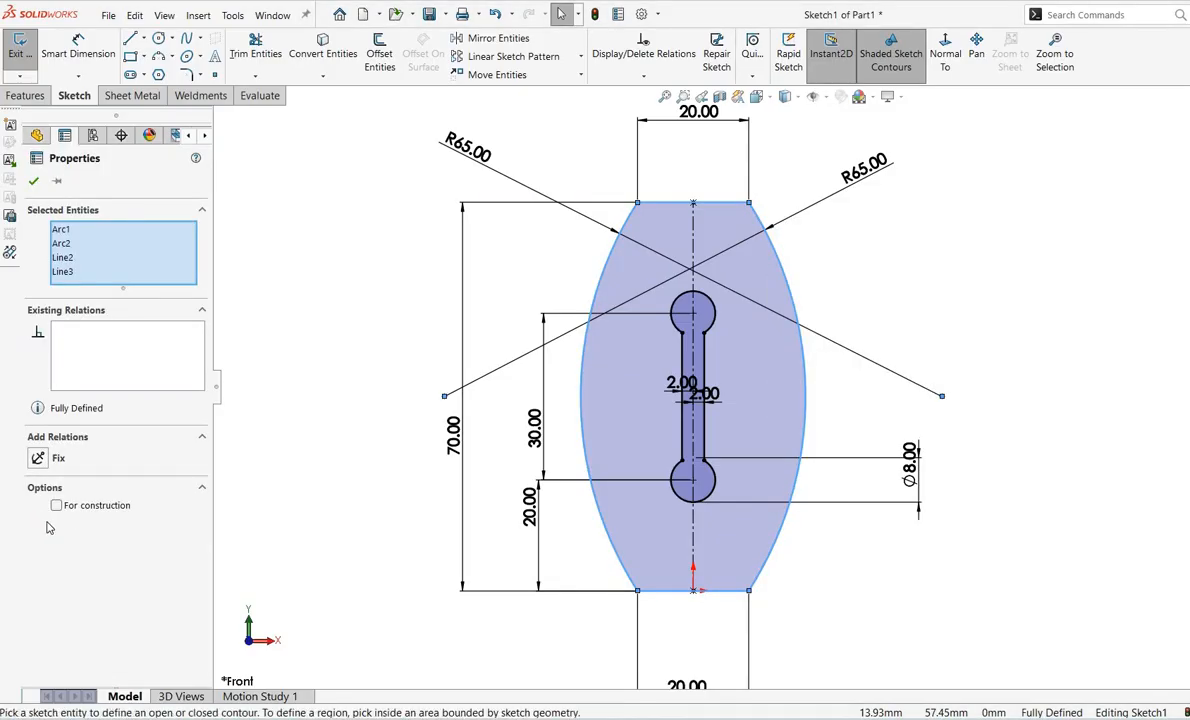
right_click(122, 499)
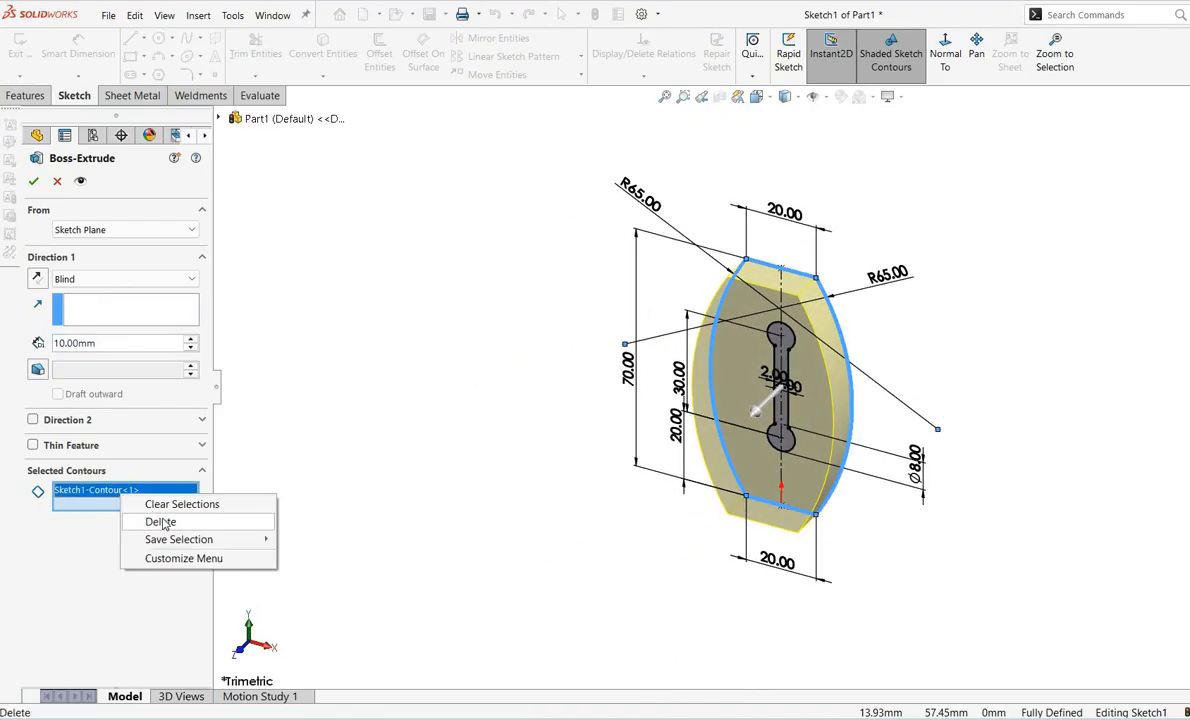
click(157, 521)
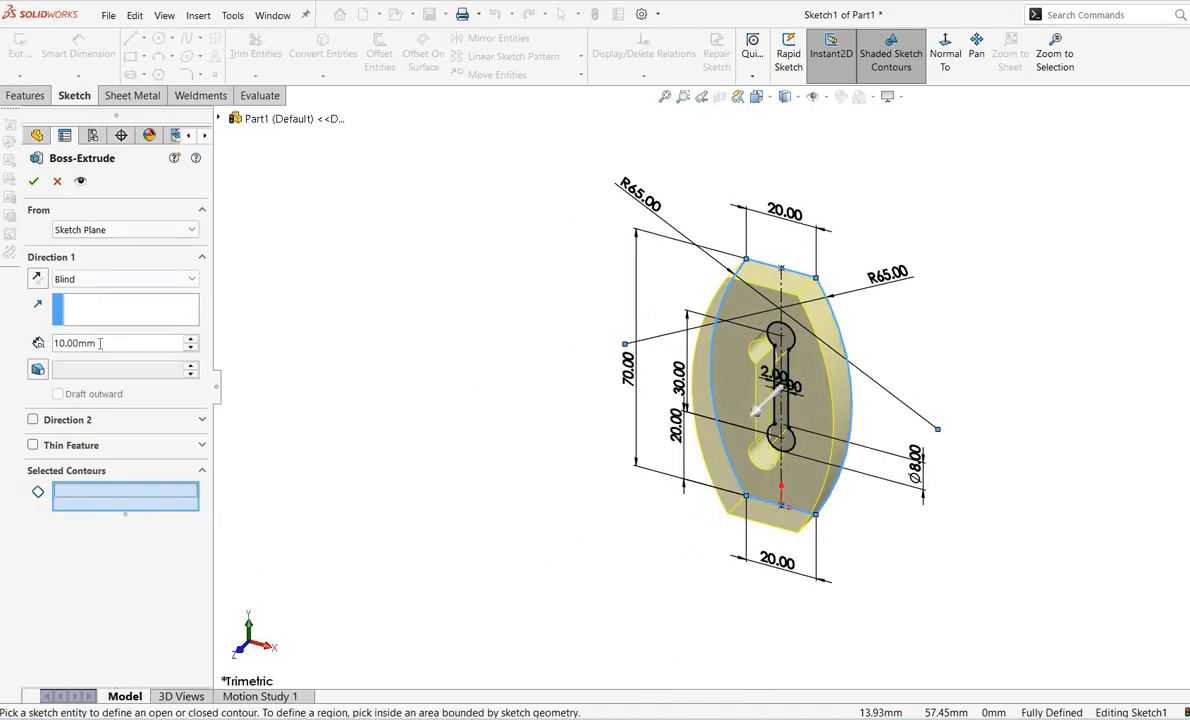
click(33, 181)
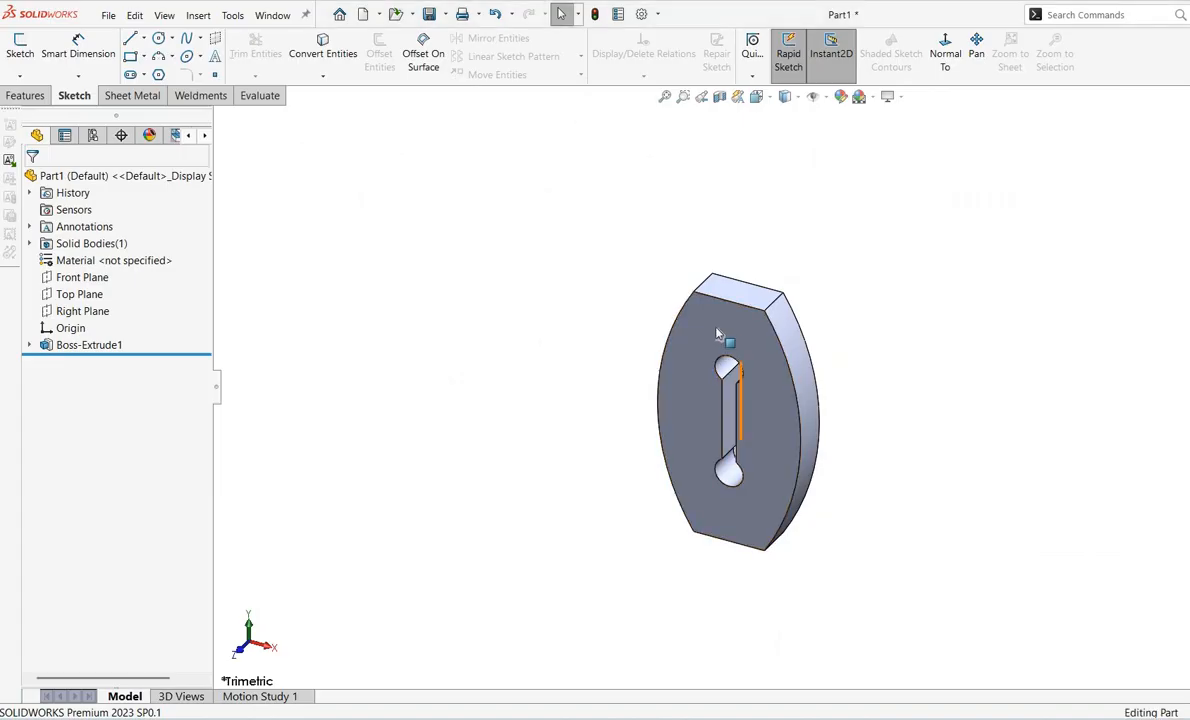
Start a sketch on the plate's front face and draw circles of about 13.6 mm and 12.9 mm diameter on the vertical centreline near its upper and lower ends
right_click(720, 285)
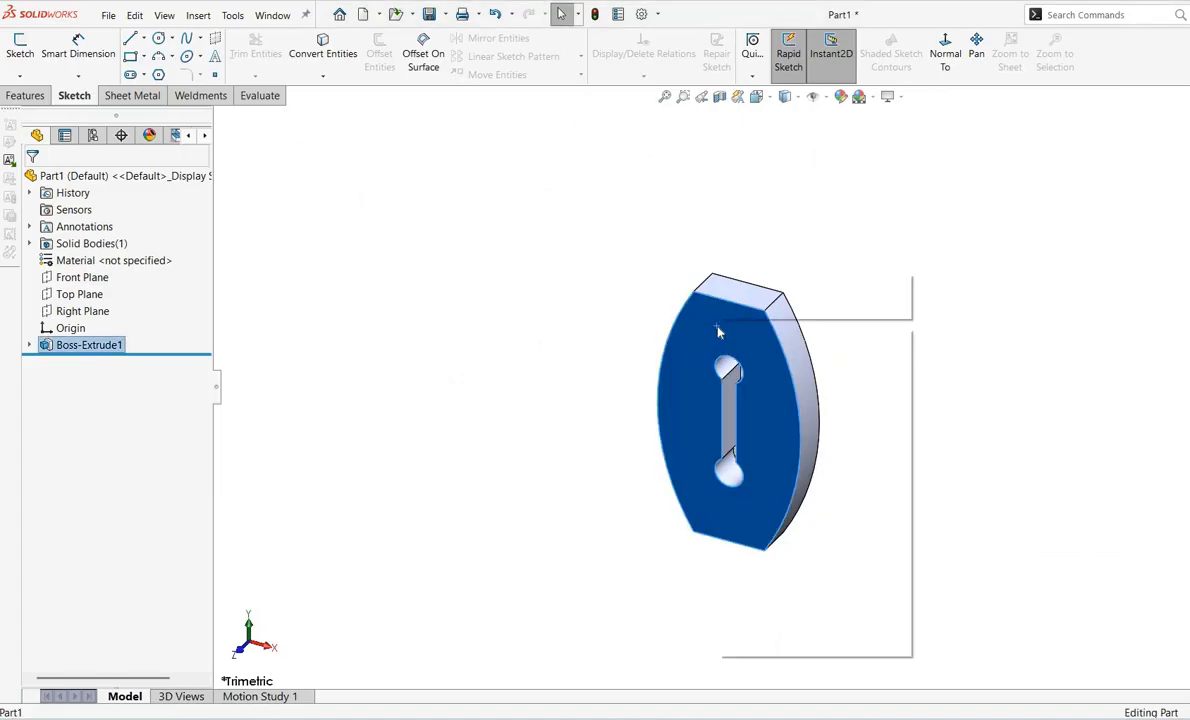
click(744, 309)
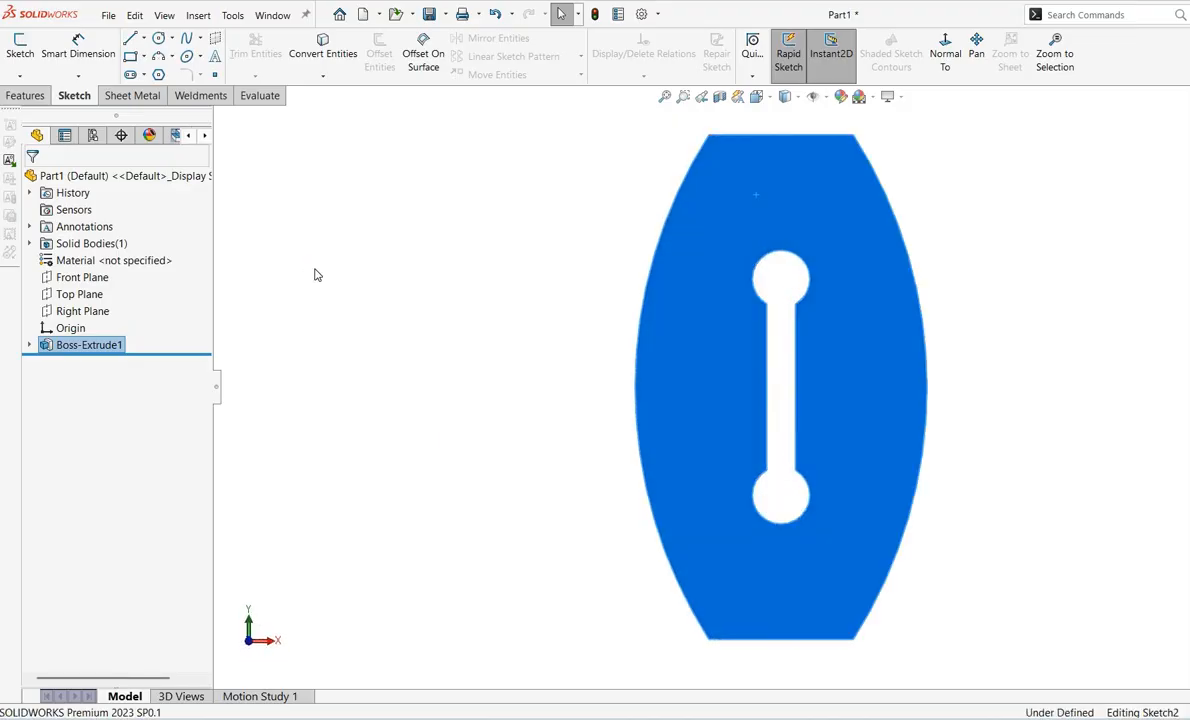
key(c)
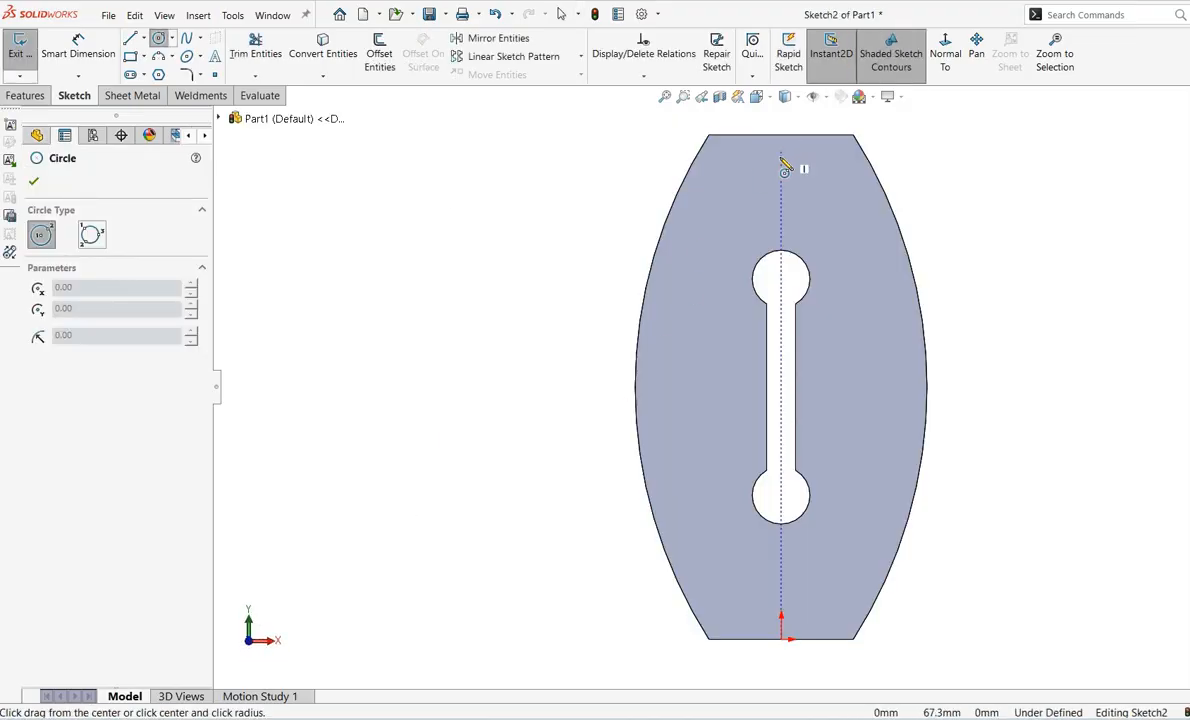
click(781, 157)
click(753, 198)
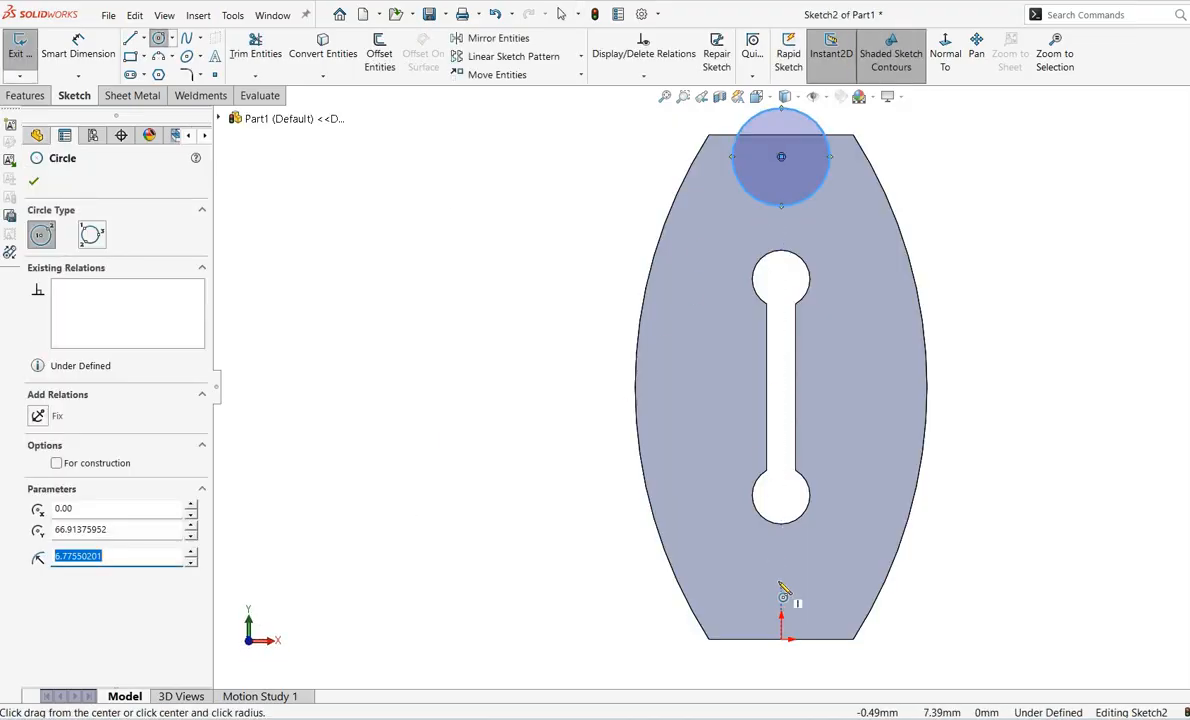
click(781, 559)
click(756, 602)
Dimension the lower circle's diameter to 12 mm
right_click(754, 605)
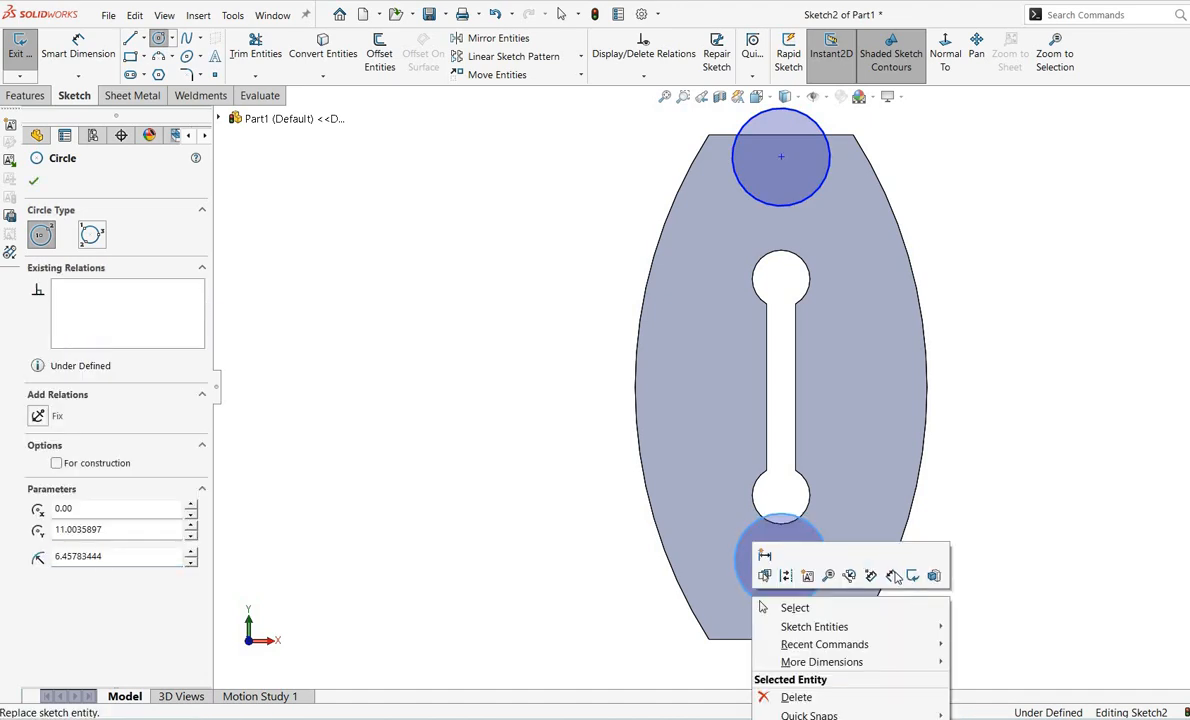
click(808, 575)
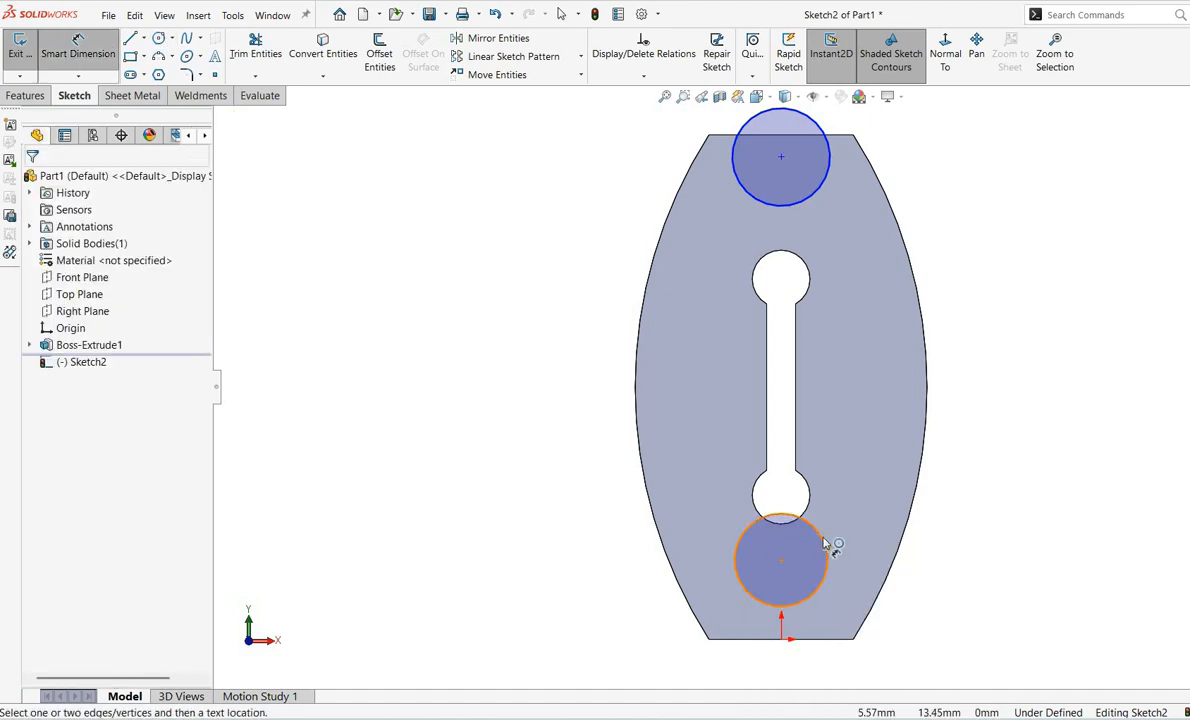
click(826, 545)
click(1008, 548)
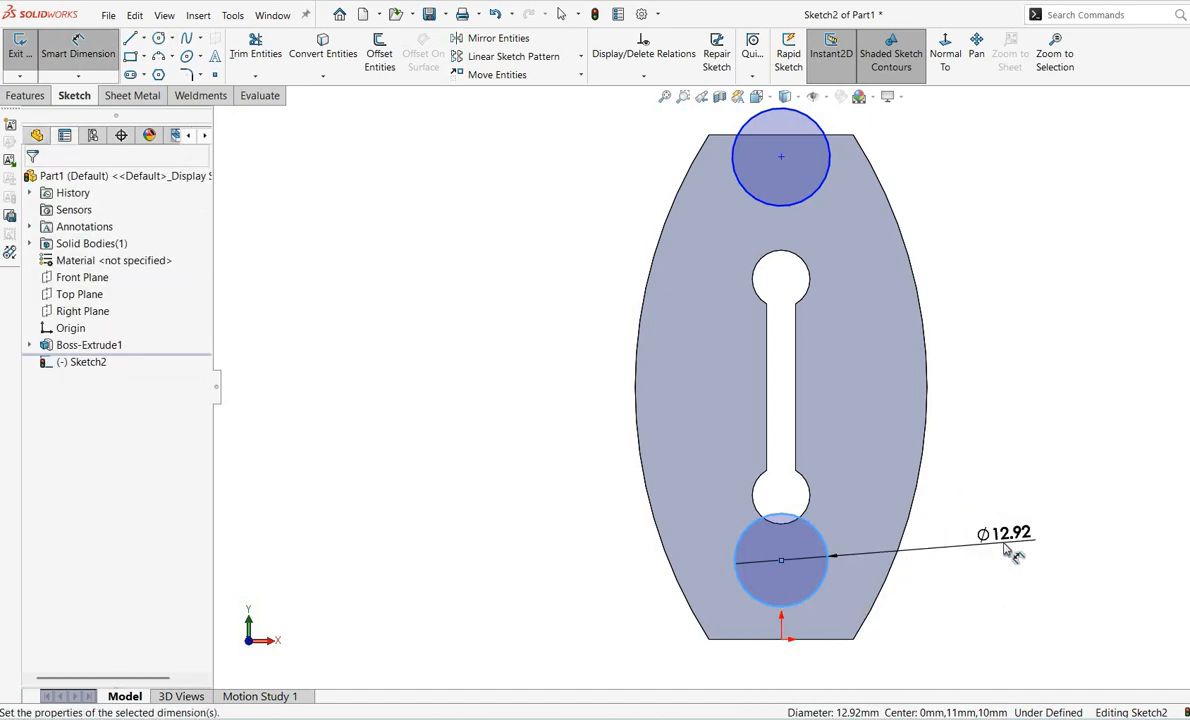
text(12)
key(Return)
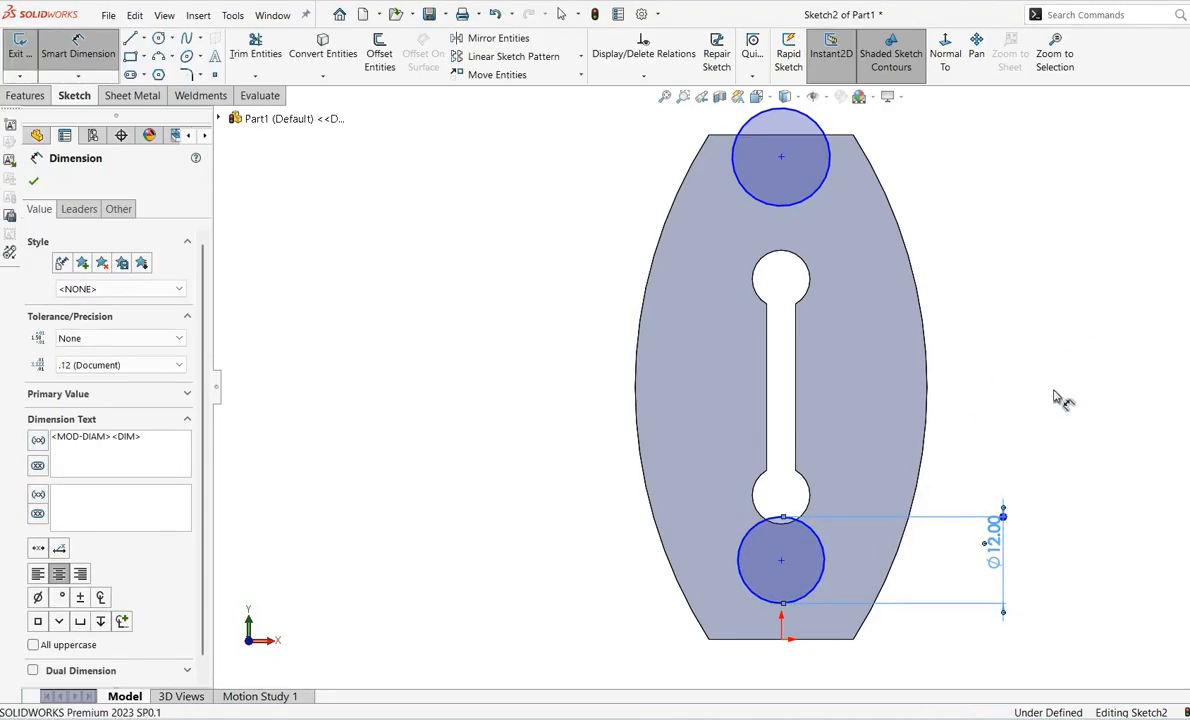
Draw a smaller concentric circle inside the lower circle and dimension its diameter to 8 mm
key(c)
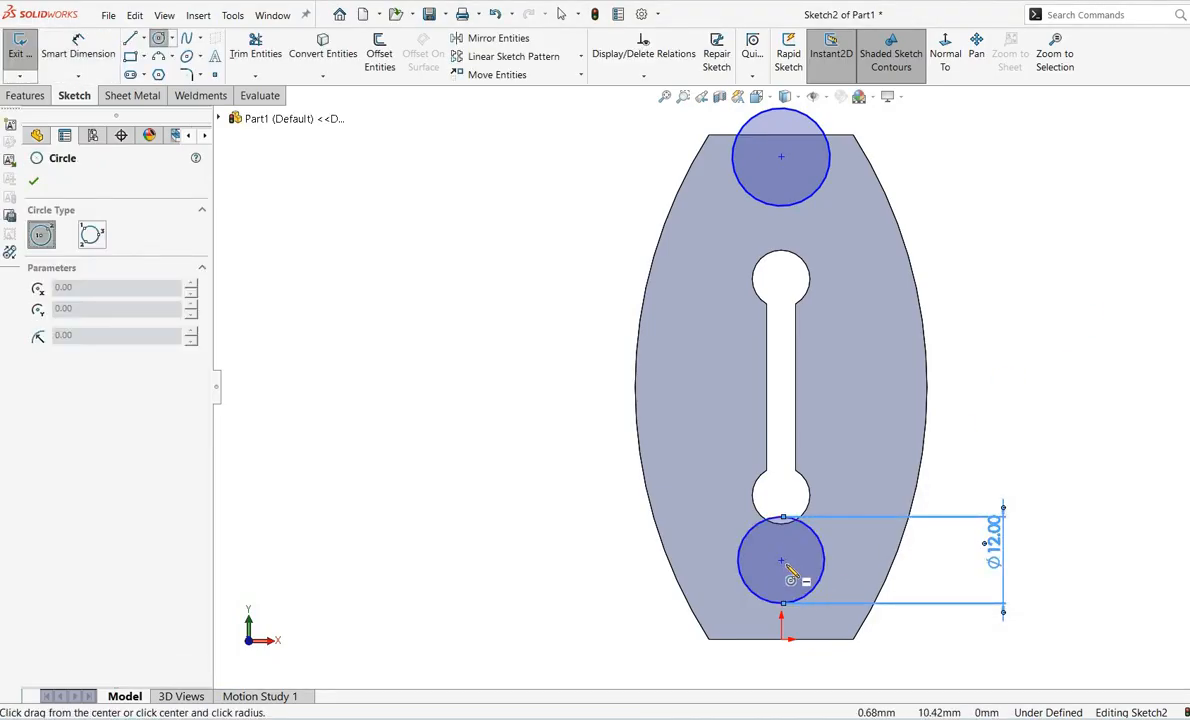
right_click(765, 532)
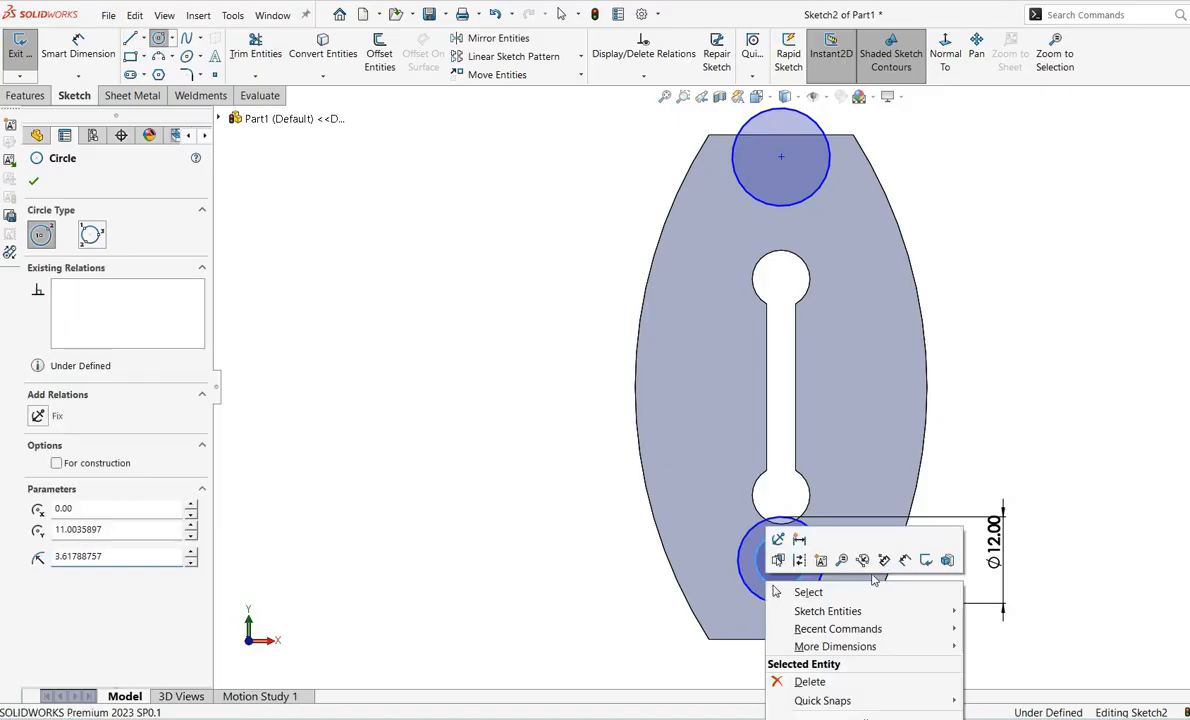
click(773, 539)
click(812, 559)
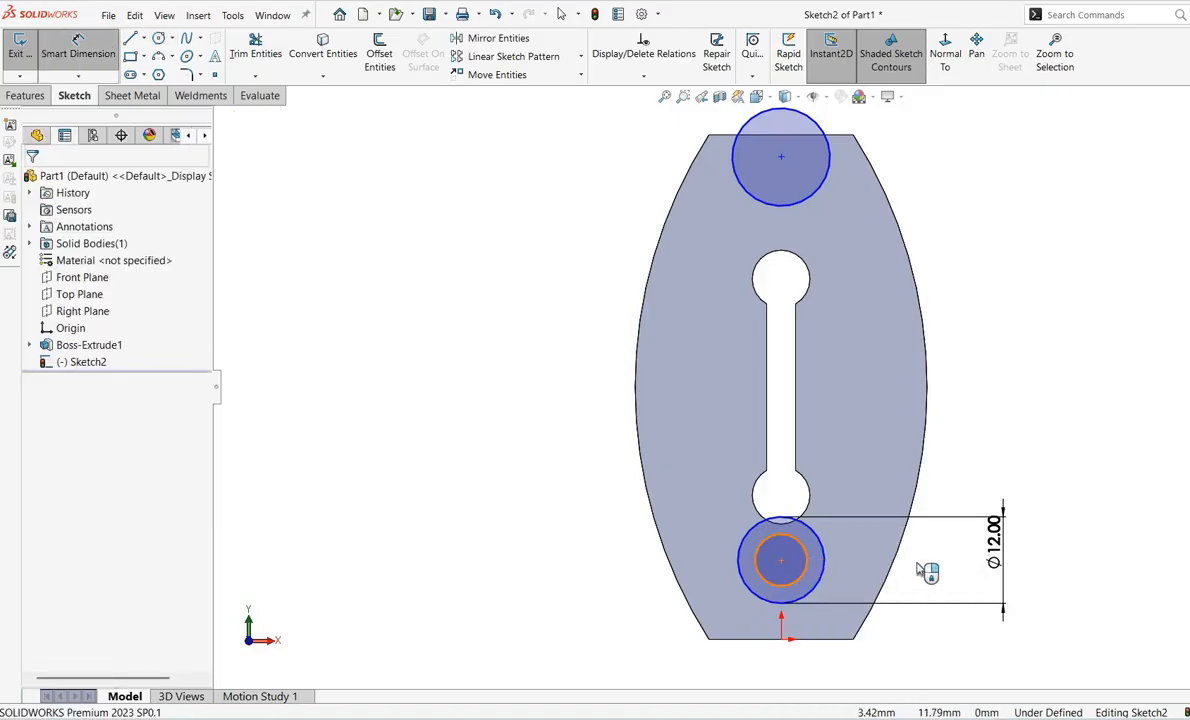
click(962, 566)
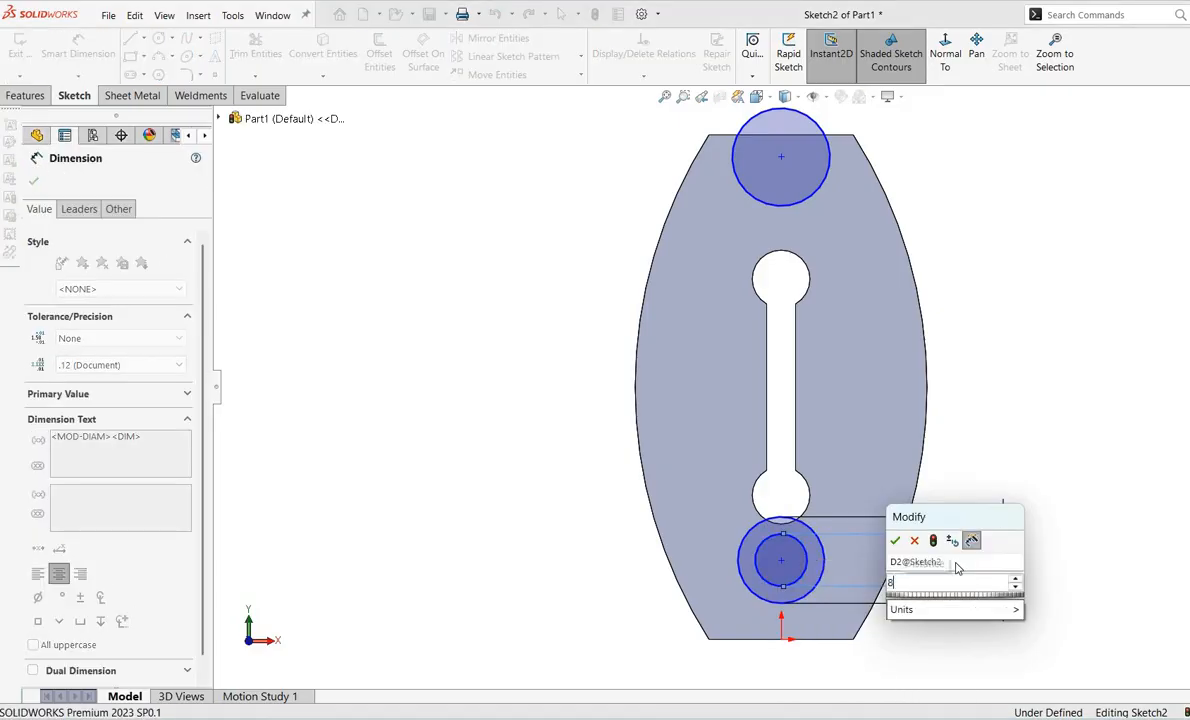
text(8)
key(Return)
scroll(910, 270, up, 2)
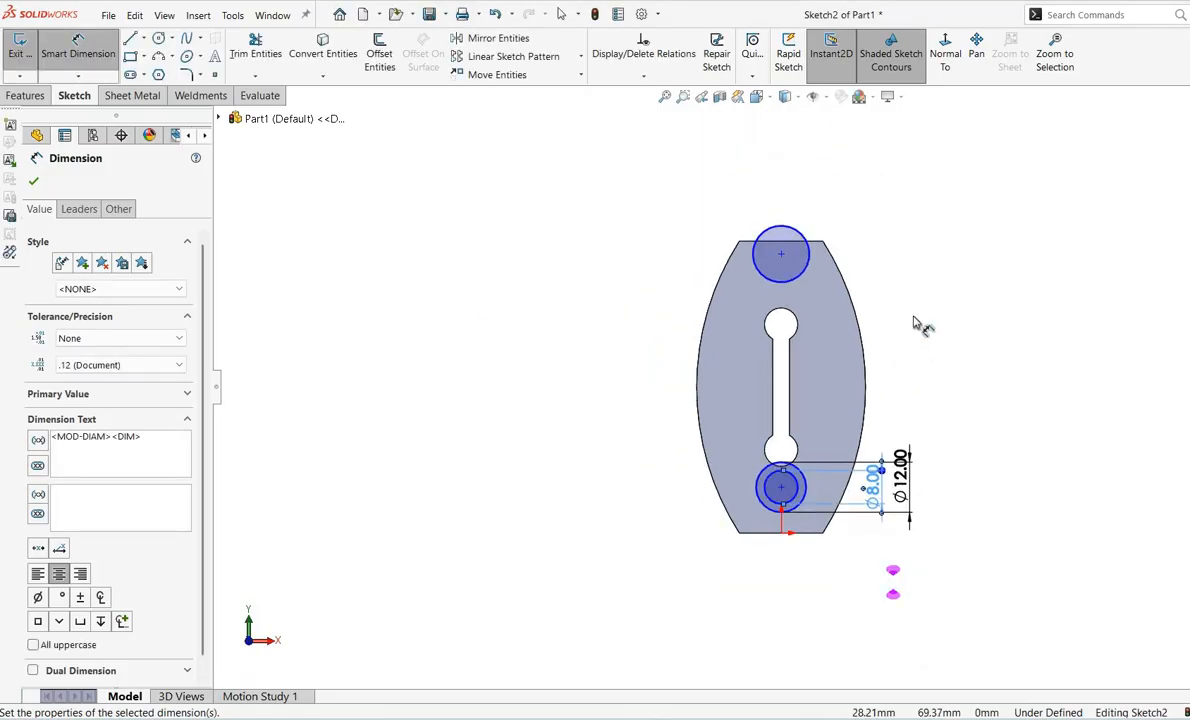
scroll(919, 324, down, 5)
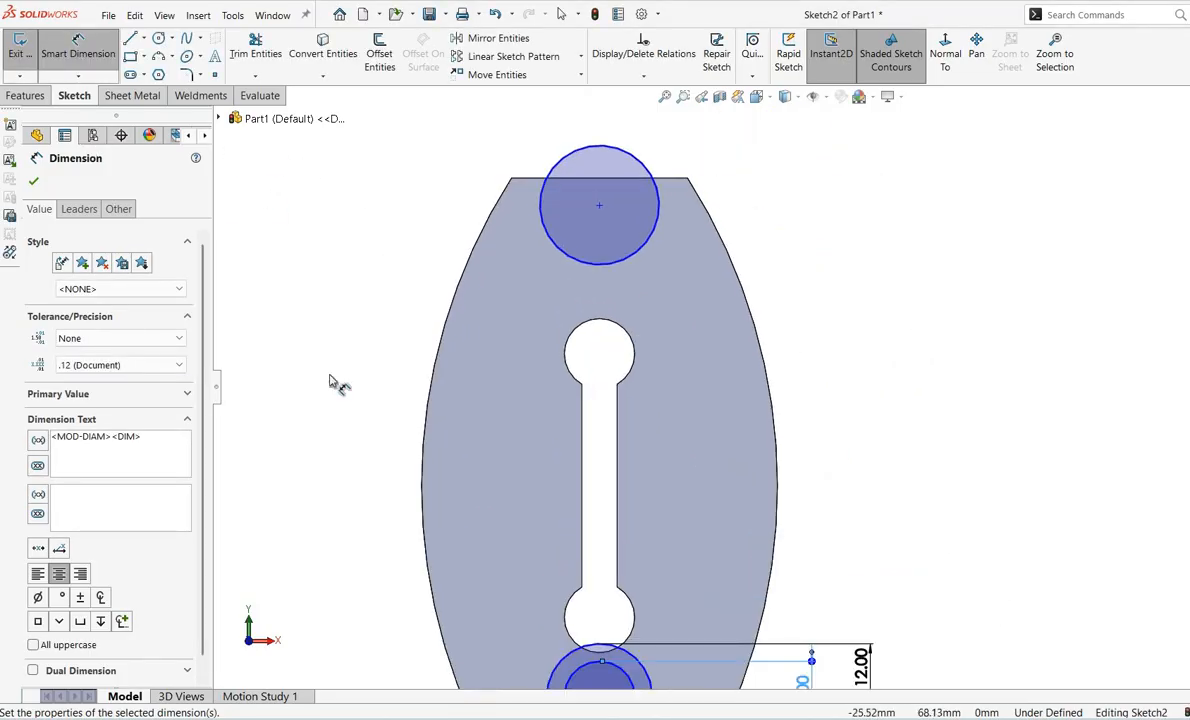
key(c)
click(599, 206)
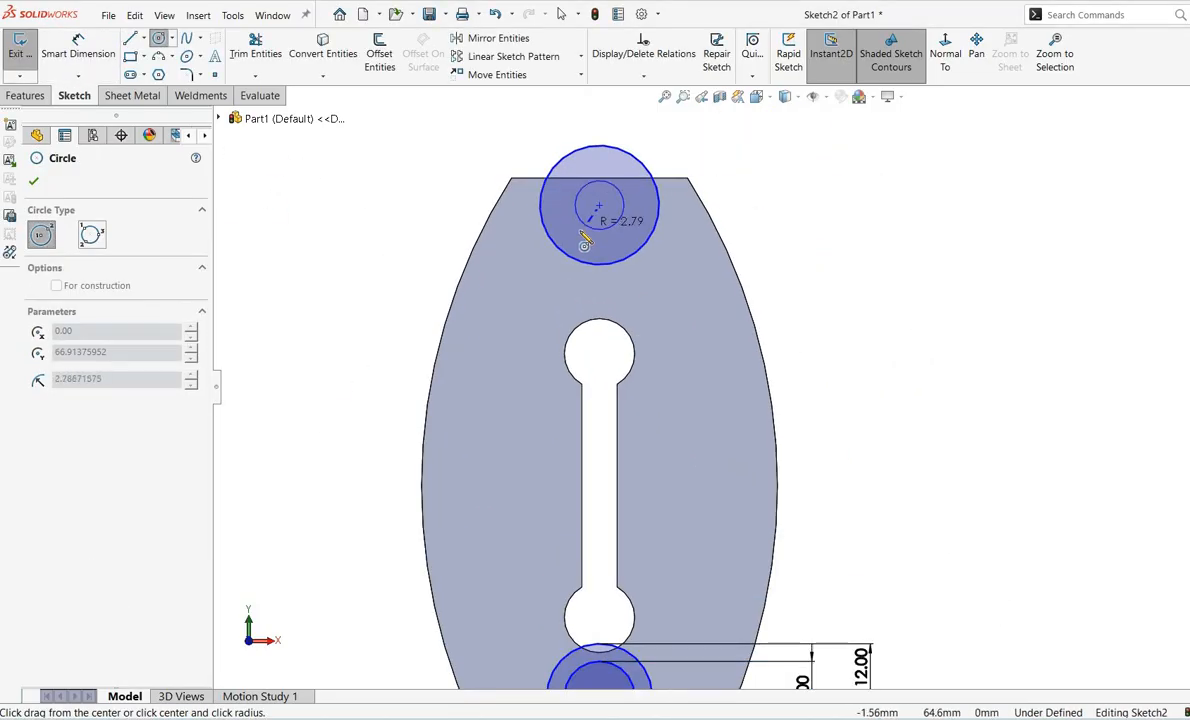
right_click(584, 243)
click(704, 206)
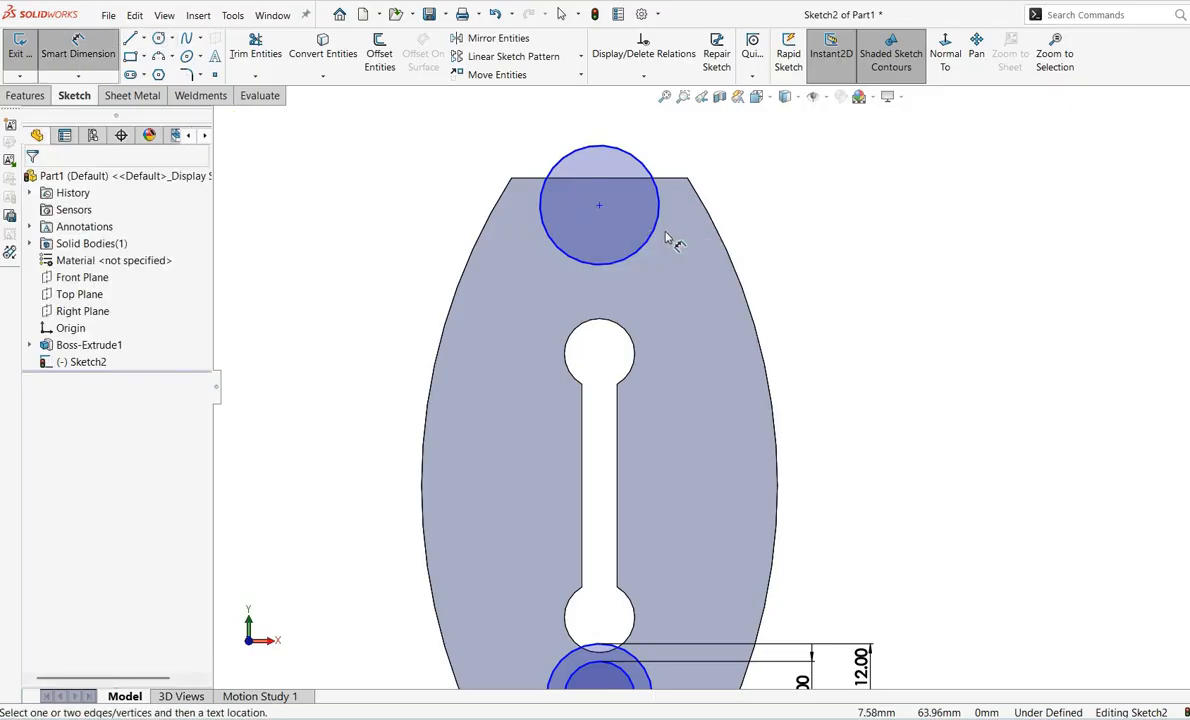
key(Escape)
Draw a concentric circle of about 3.5 mm radius inside the upper circle
click(158, 39)
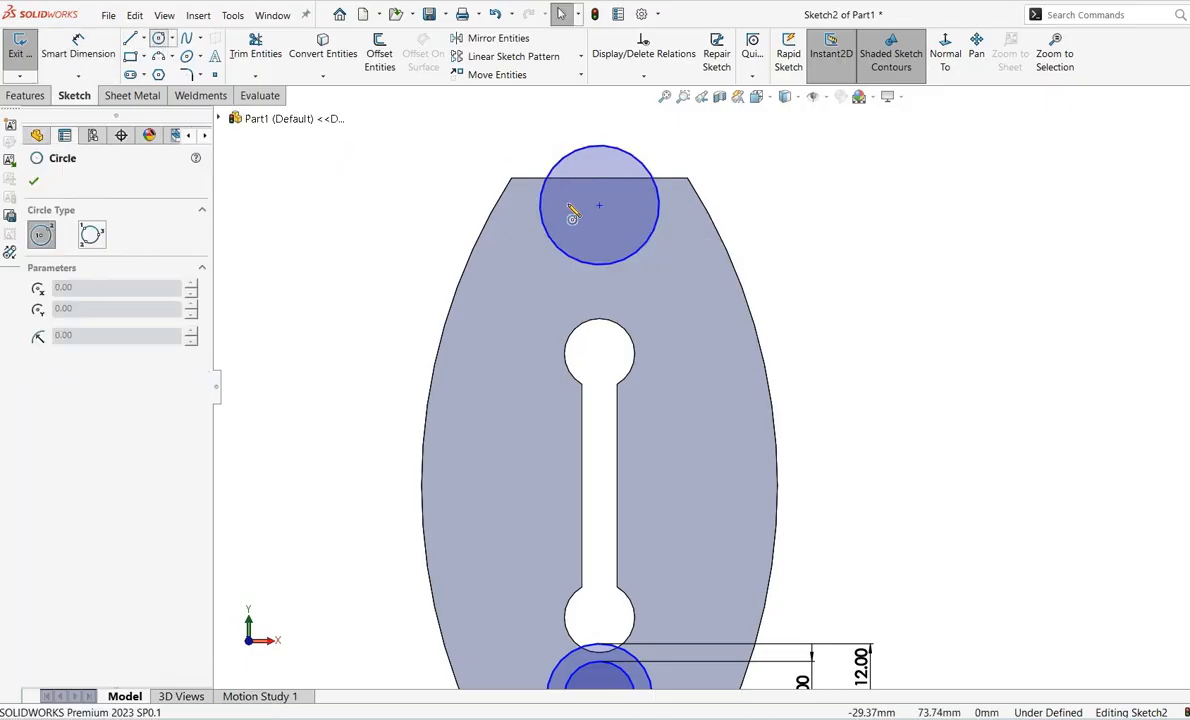
click(599, 206)
click(585, 233)
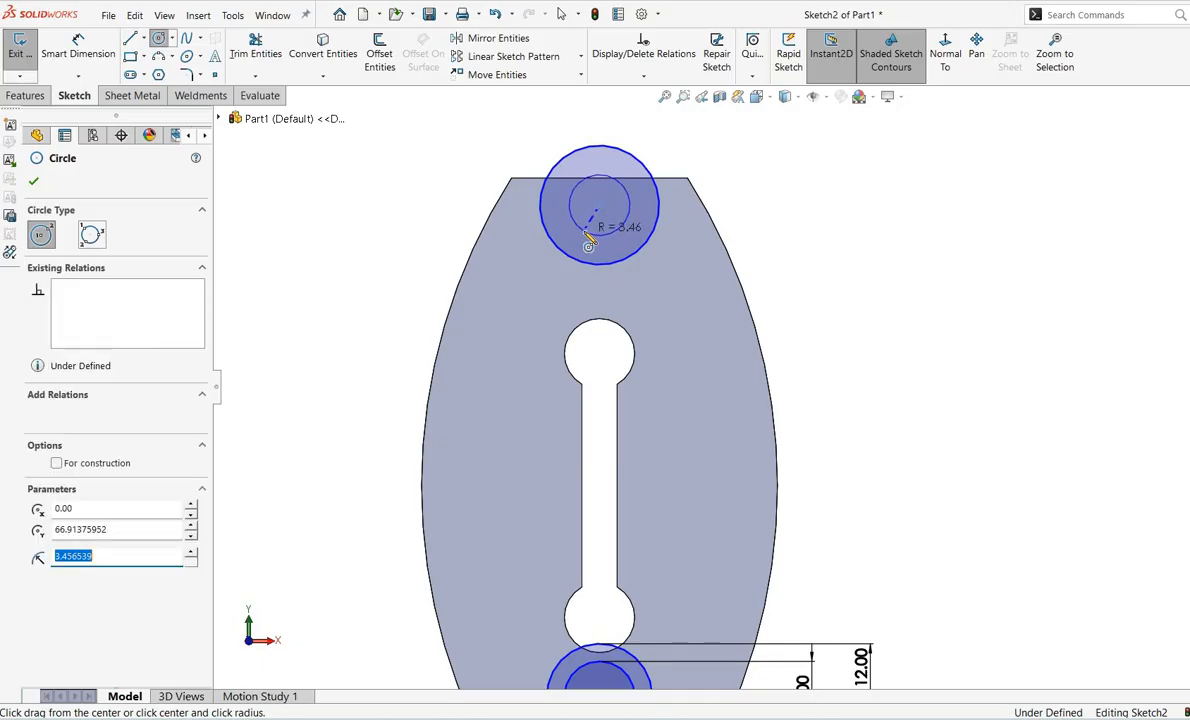
right_click(585, 233)
click(681, 244)
scroll(855, 404, down, 3)
scroll(855, 404, up, 2)
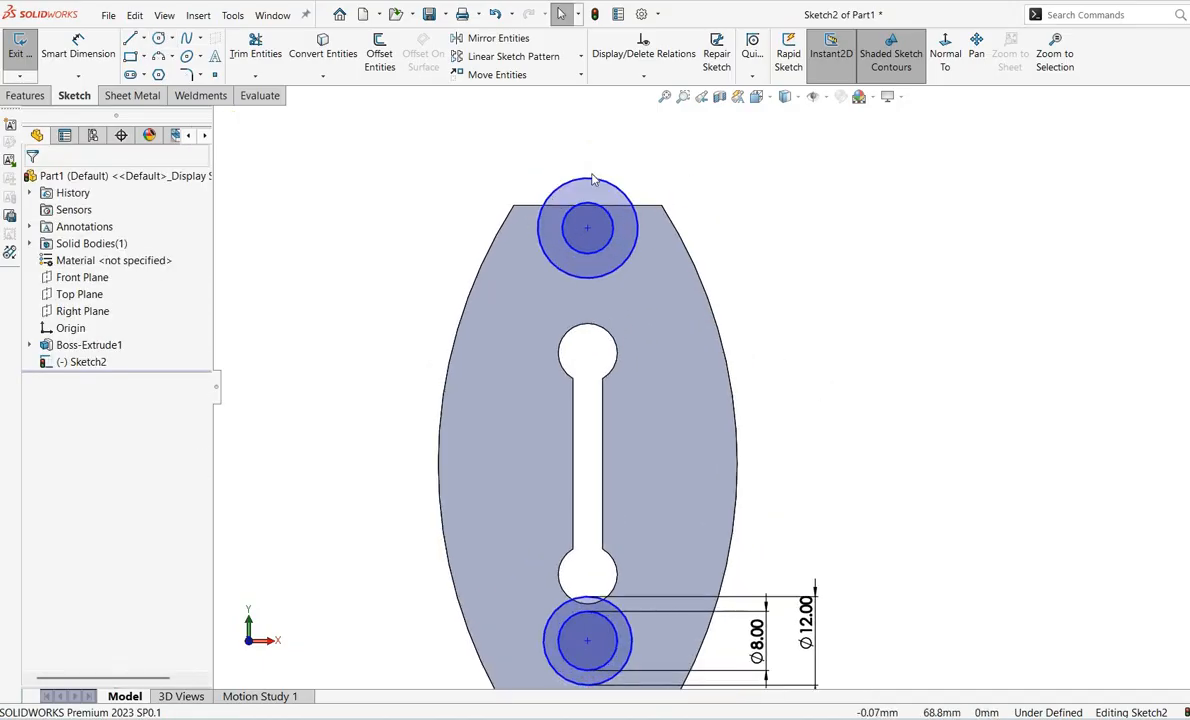
Add Equal relations between the upper and lower outer circles and between the upper and lower inner circles
click(582, 184)
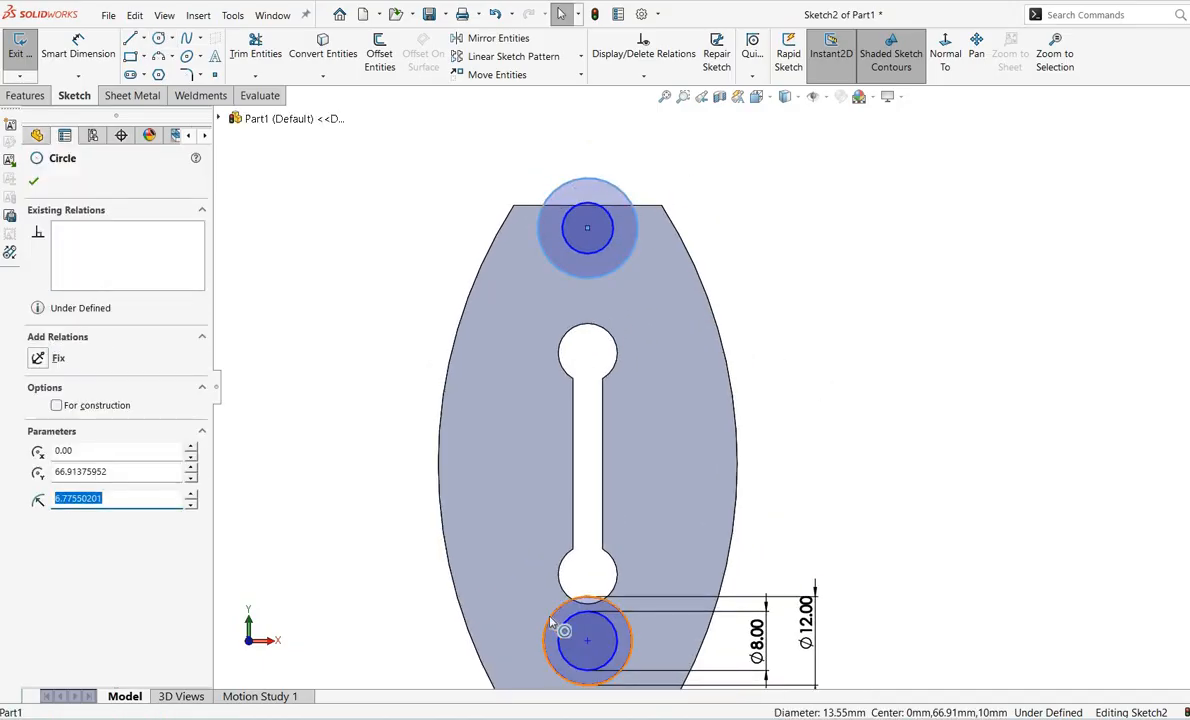
ctrl+click(551, 623)
click(662, 566)
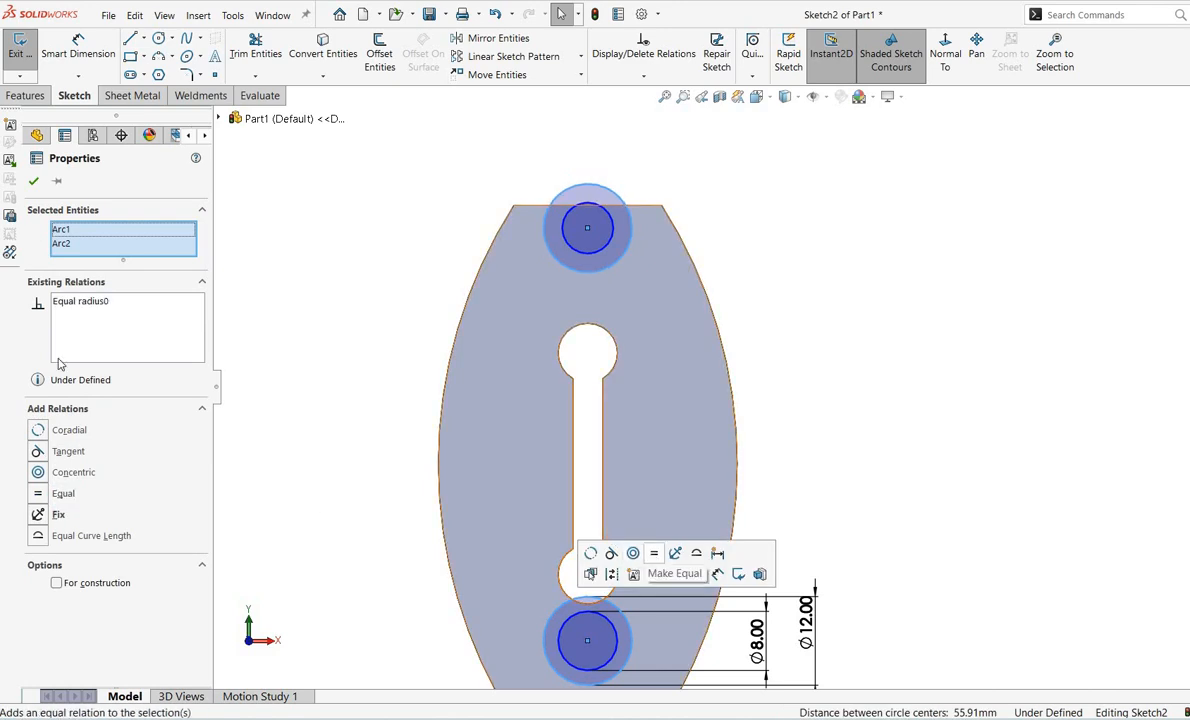
click(33, 181)
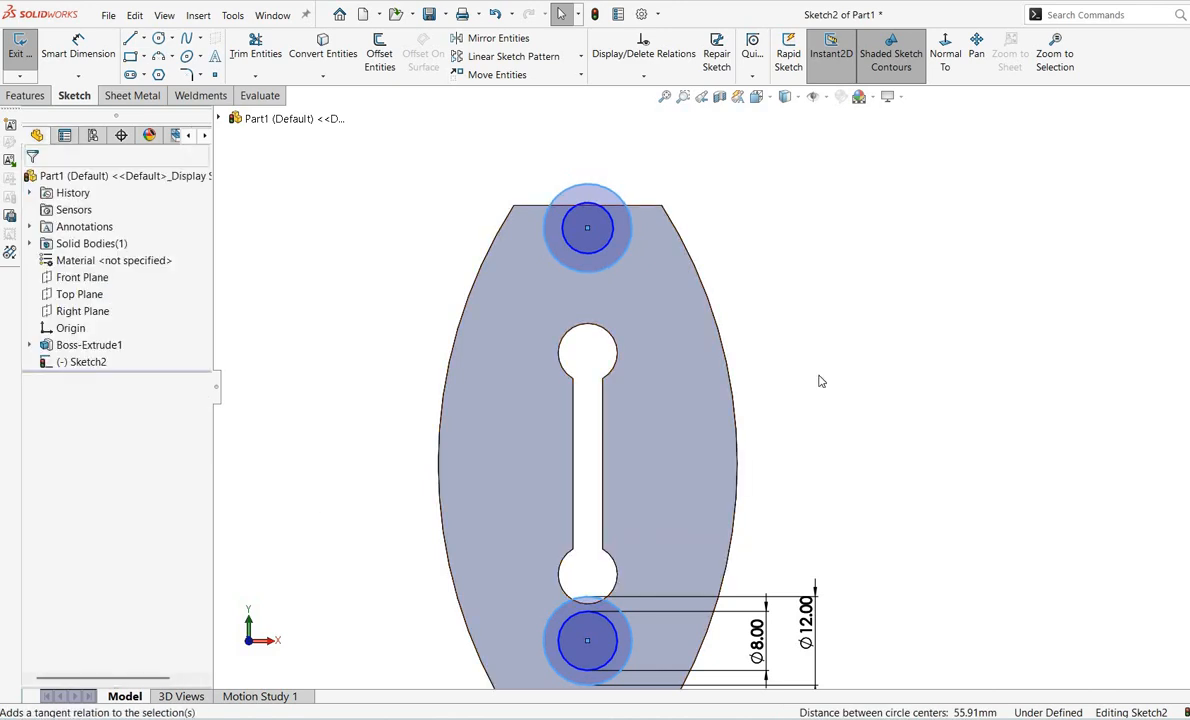
click(598, 240)
ctrl+click(595, 648)
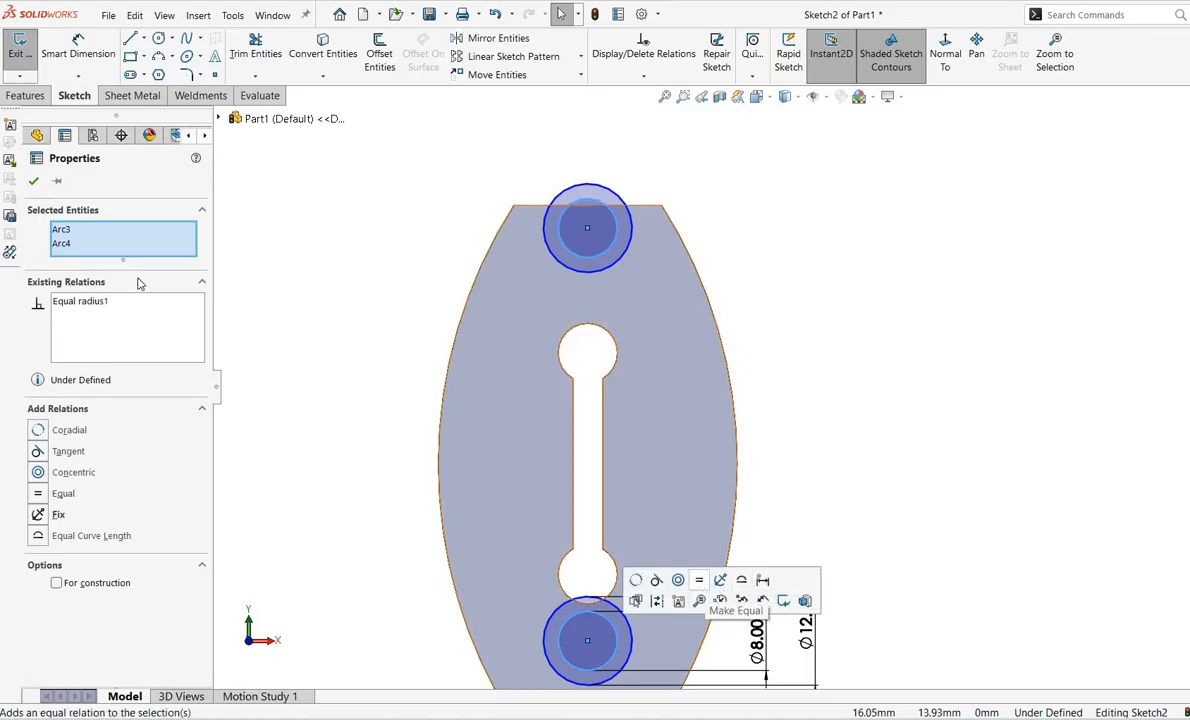
click(33, 181)
Dimension the lower circles' centre at 7 mm above the plate's bottom edge
scroll(781, 420, up, 3)
scroll(812, 490, down, 2)
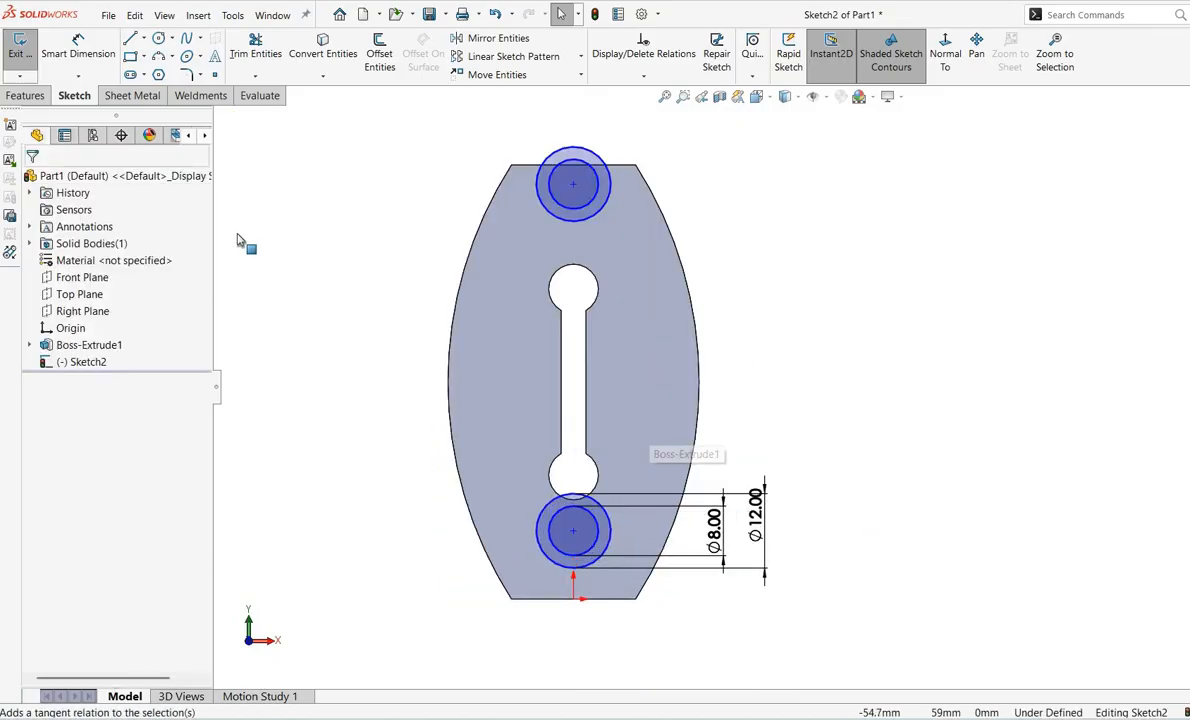
right_click(244, 244)
click(392, 210)
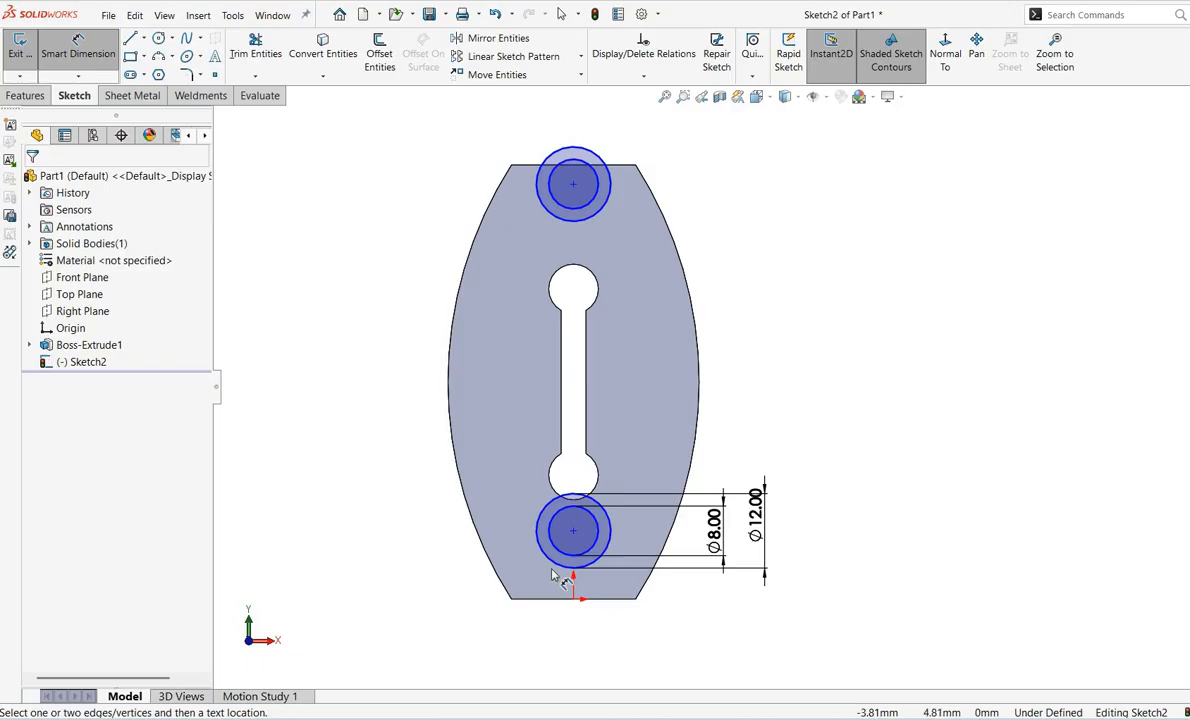
click(558, 571)
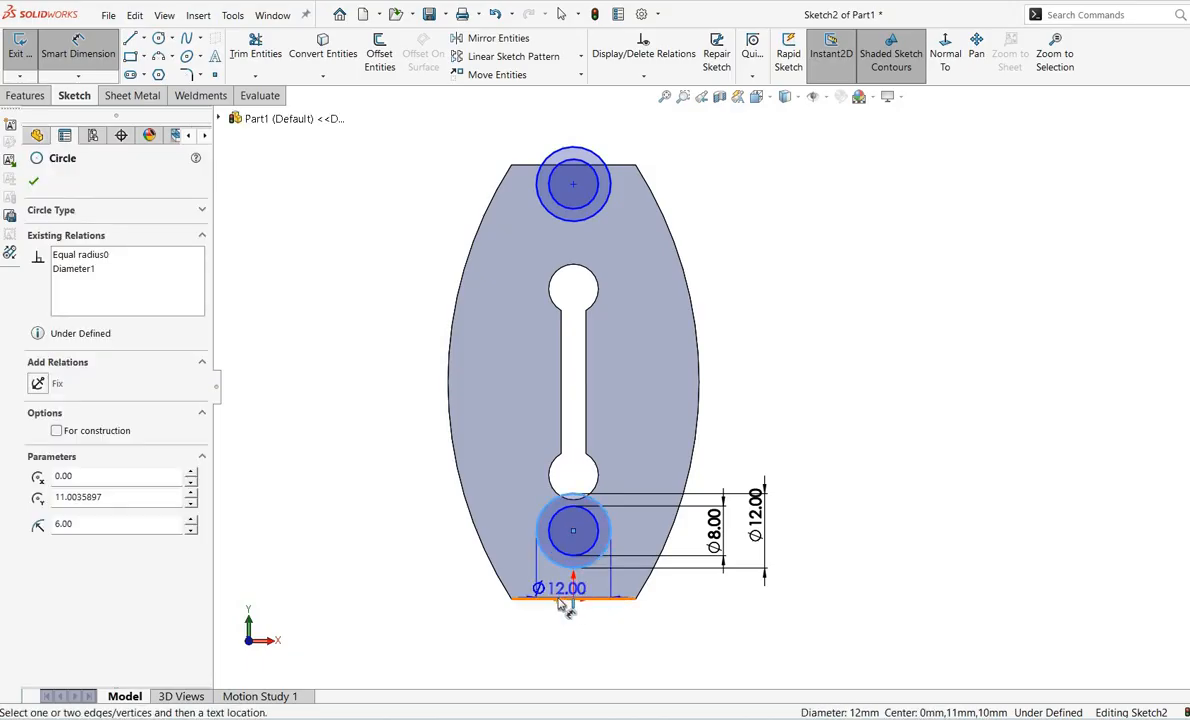
click(560, 598)
click(405, 570)
text(7)
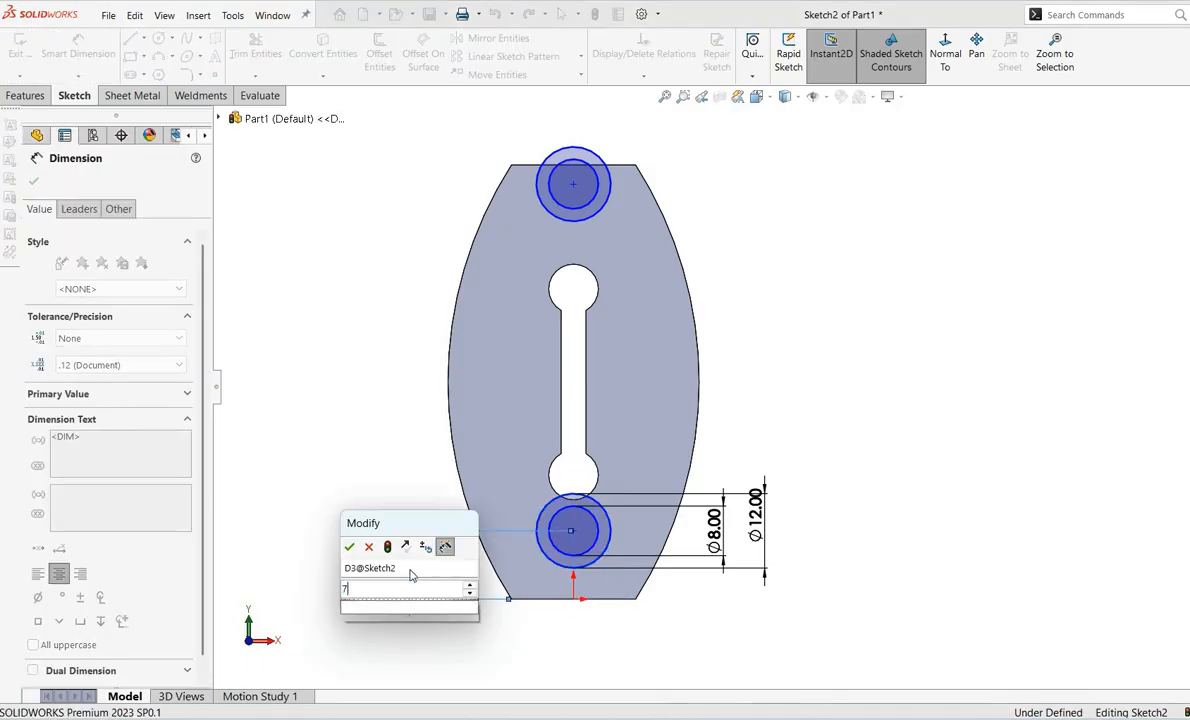
key(Return)
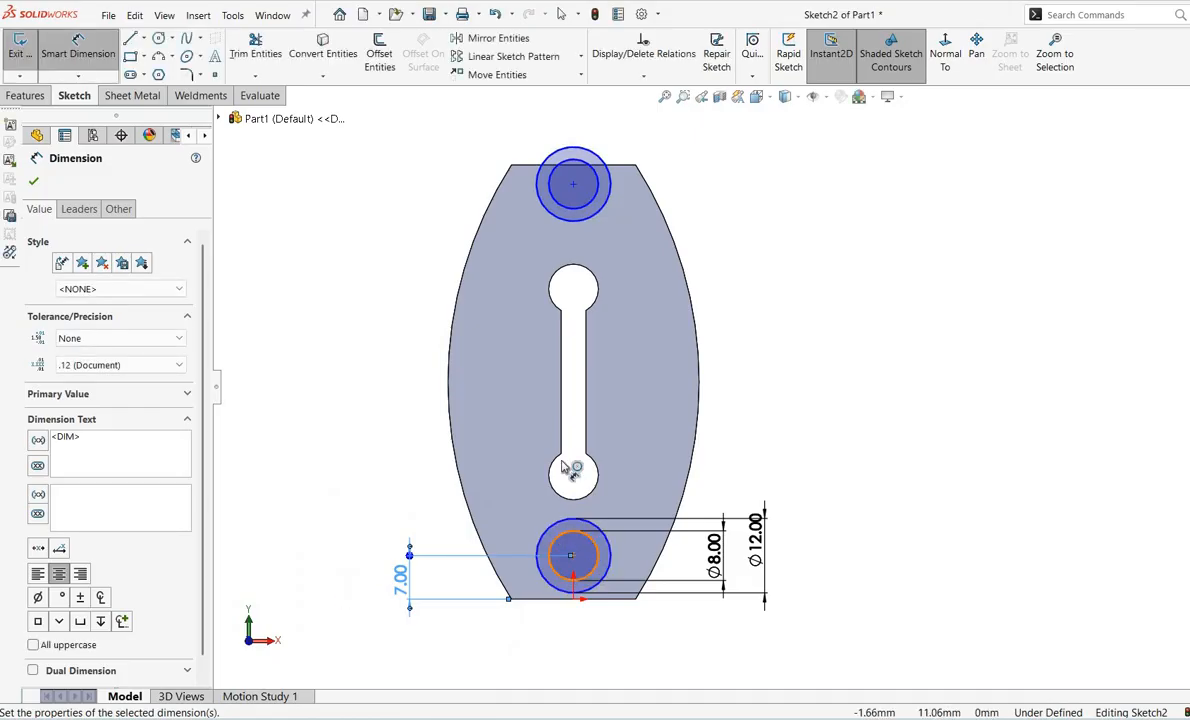
Dimension the vertical distance between the lower and upper circle centres to 56 mm
click(566, 531)
click(550, 176)
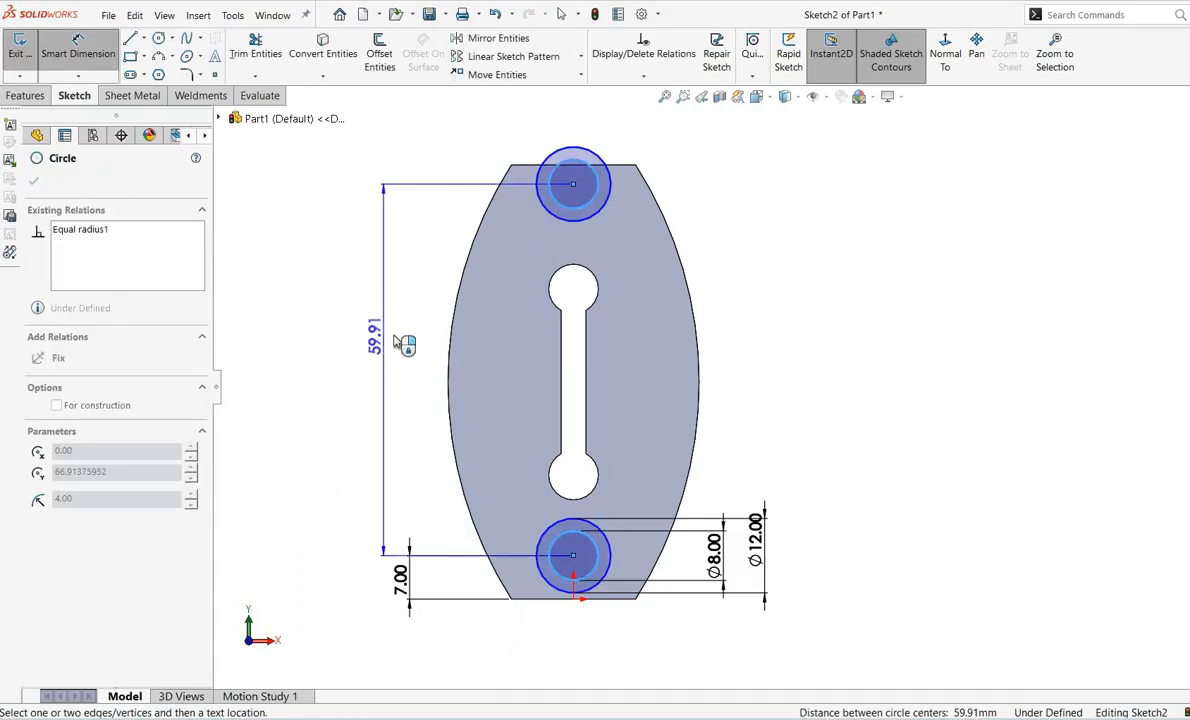
click(410, 340)
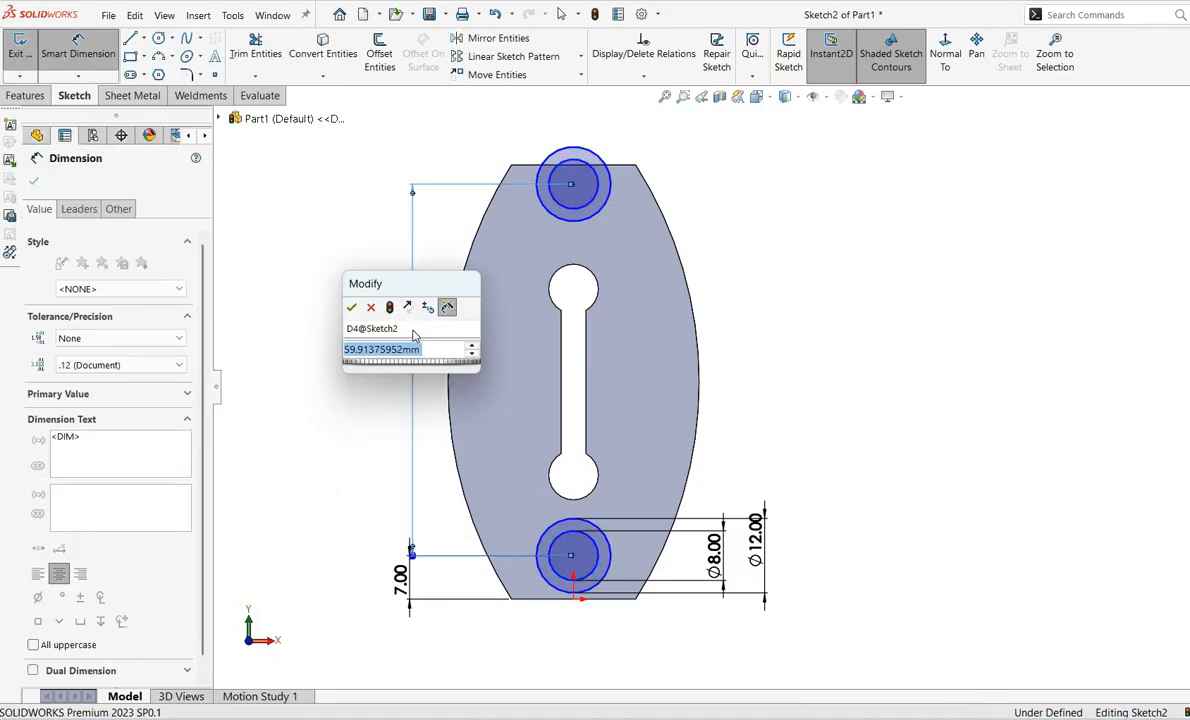
text(56)
key(Return)
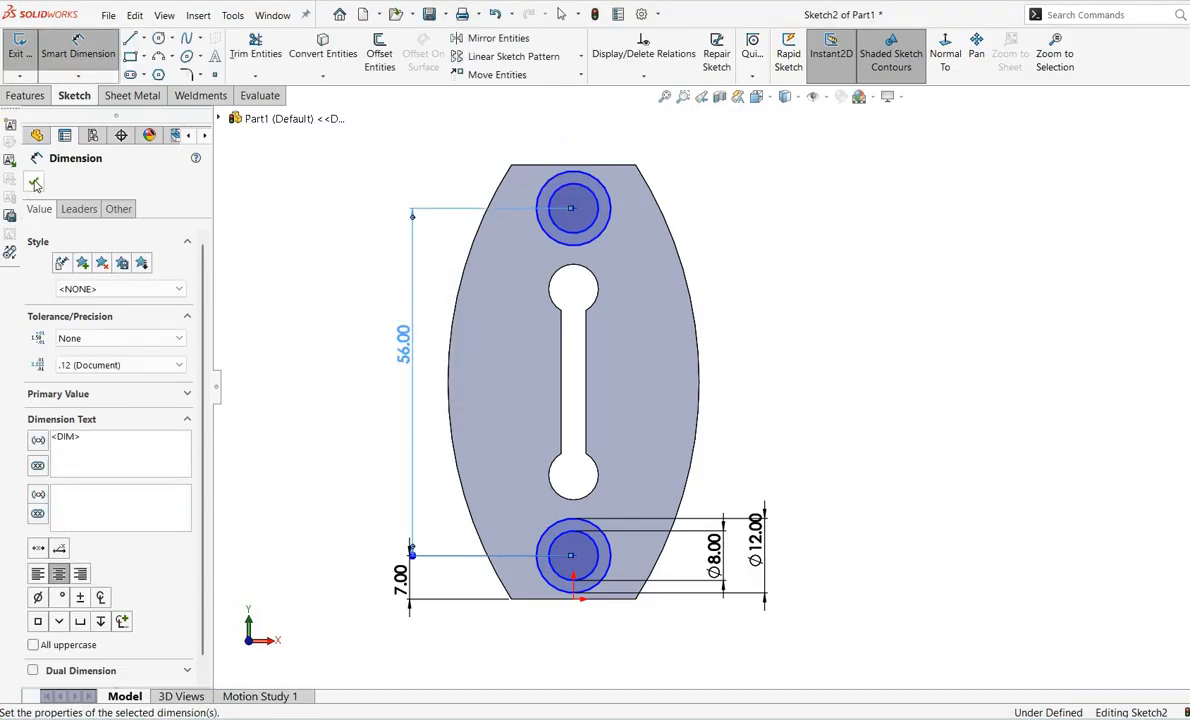
click(34, 184)
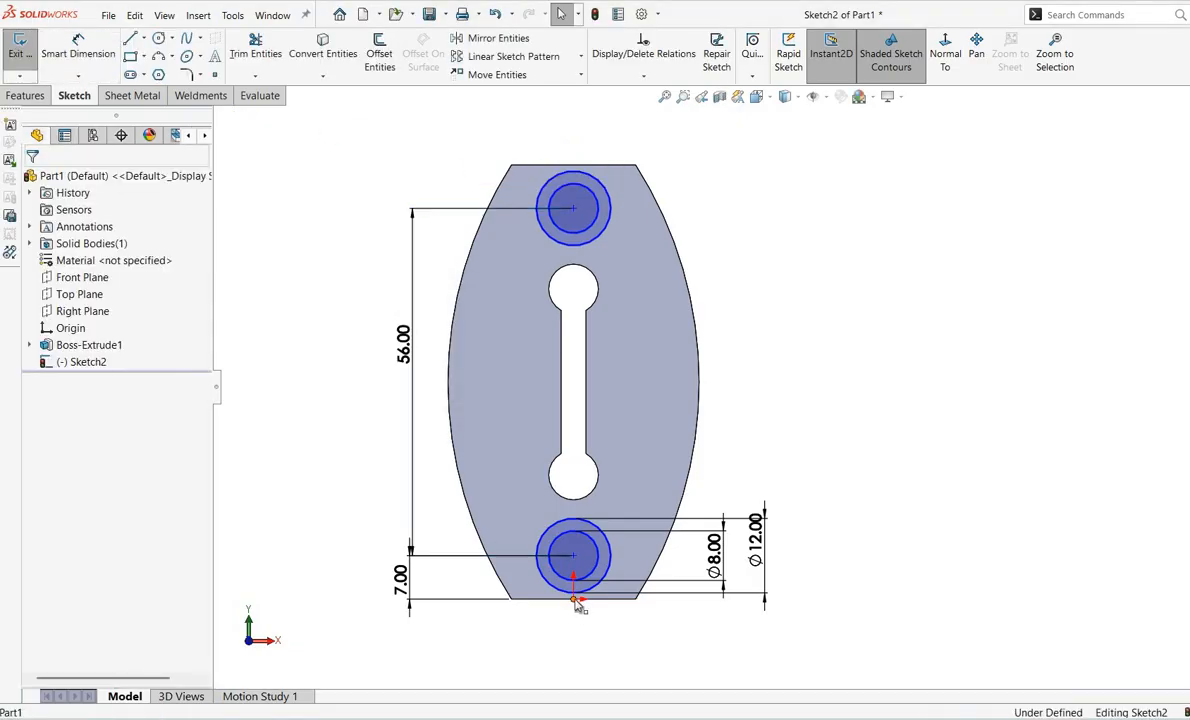
Add Vertical relations between the origin and the lower circle centre, and between the lower and upper circle centres
ctrl+click(573, 556)
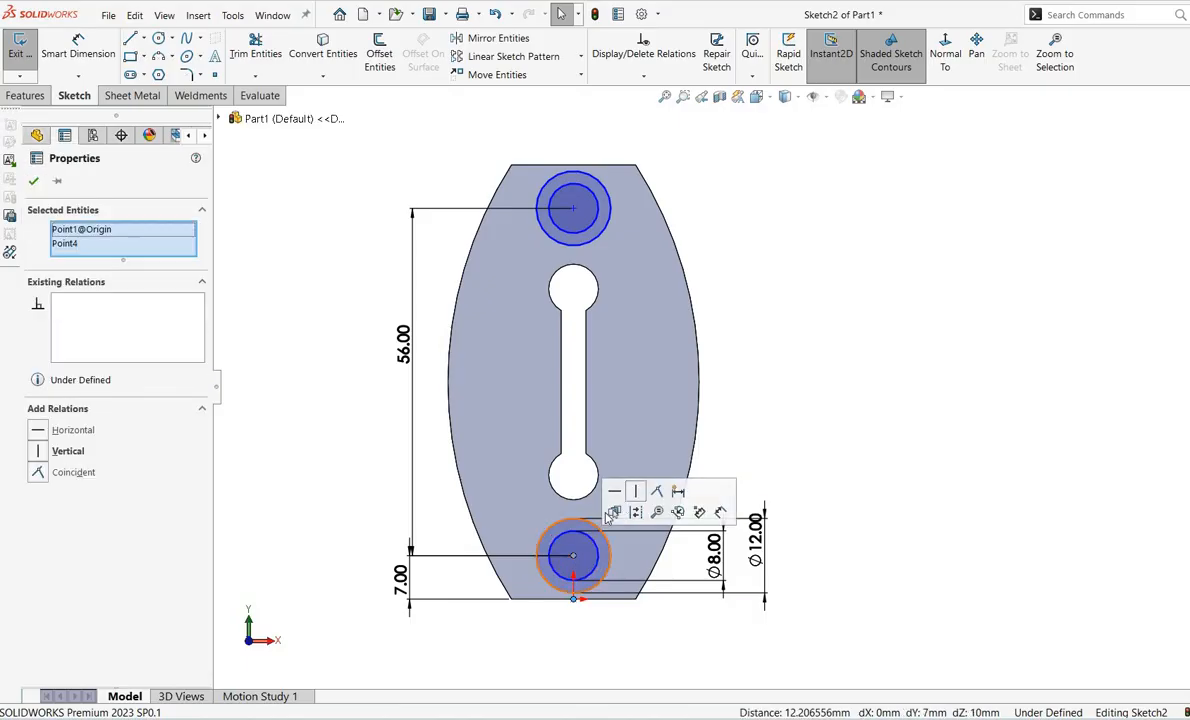
click(634, 489)
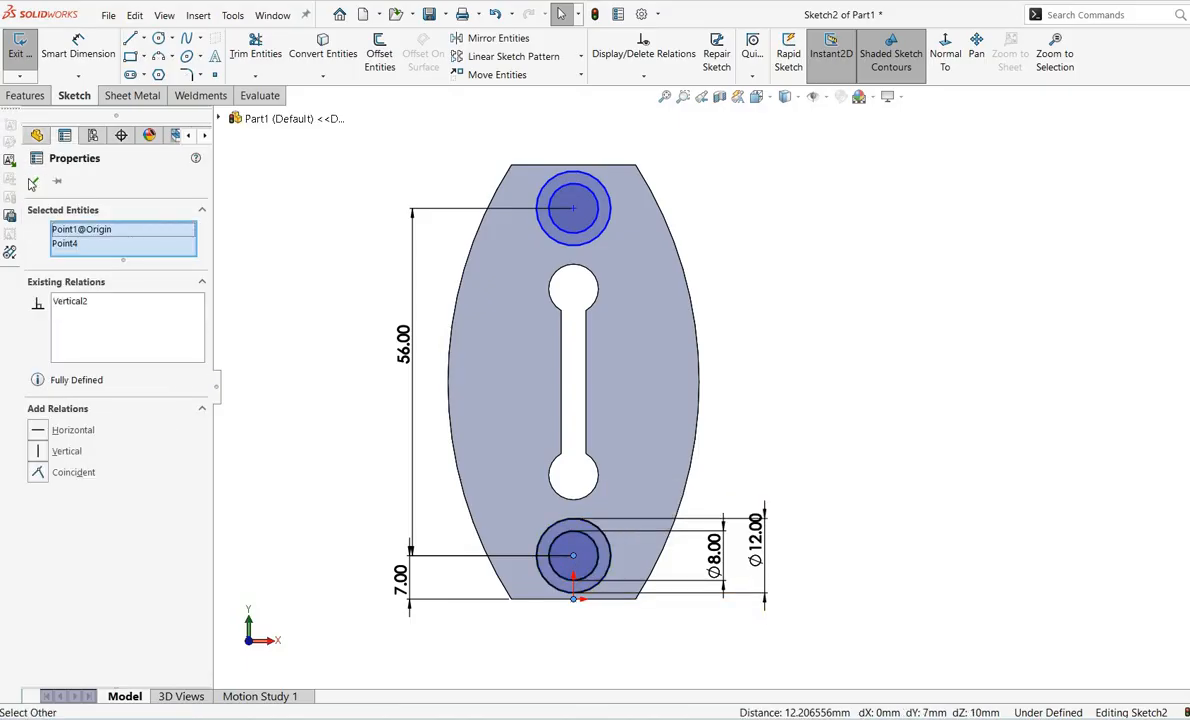
click(33, 184)
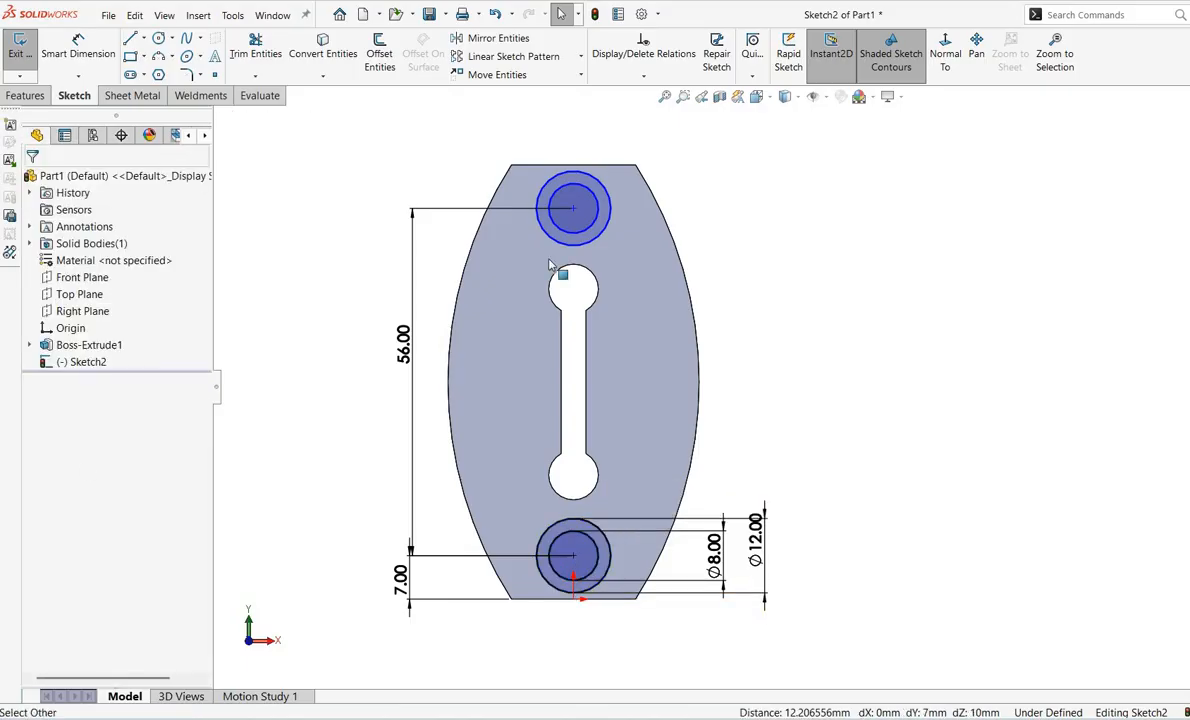
ctrl+click(574, 556)
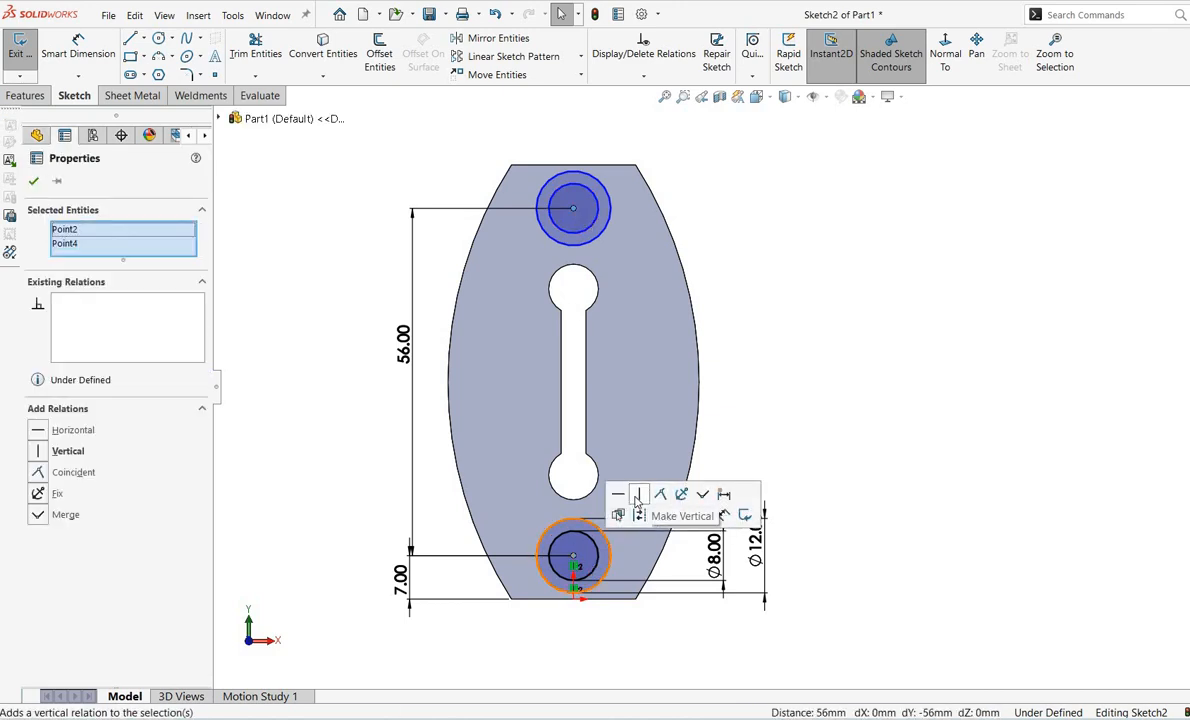
click(640, 494)
click(34, 181)
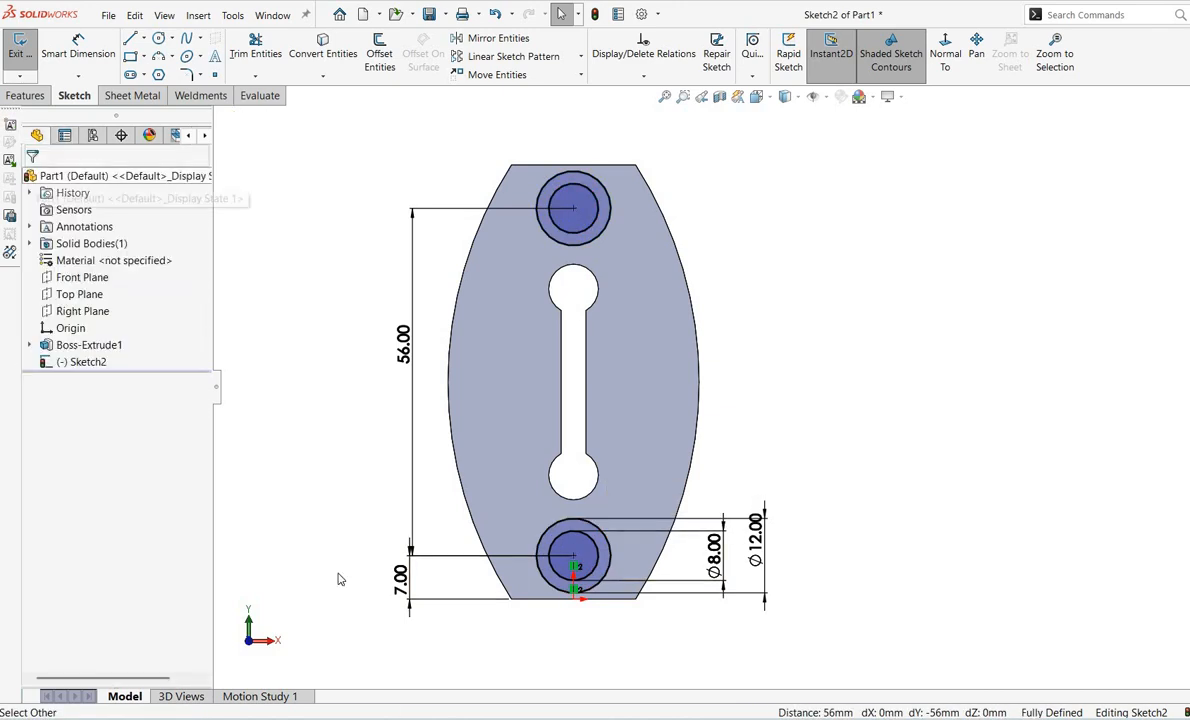
Extrude the two ring profiles as a blind boss 5 mm deep from the plate's face
right_click(645, 225)
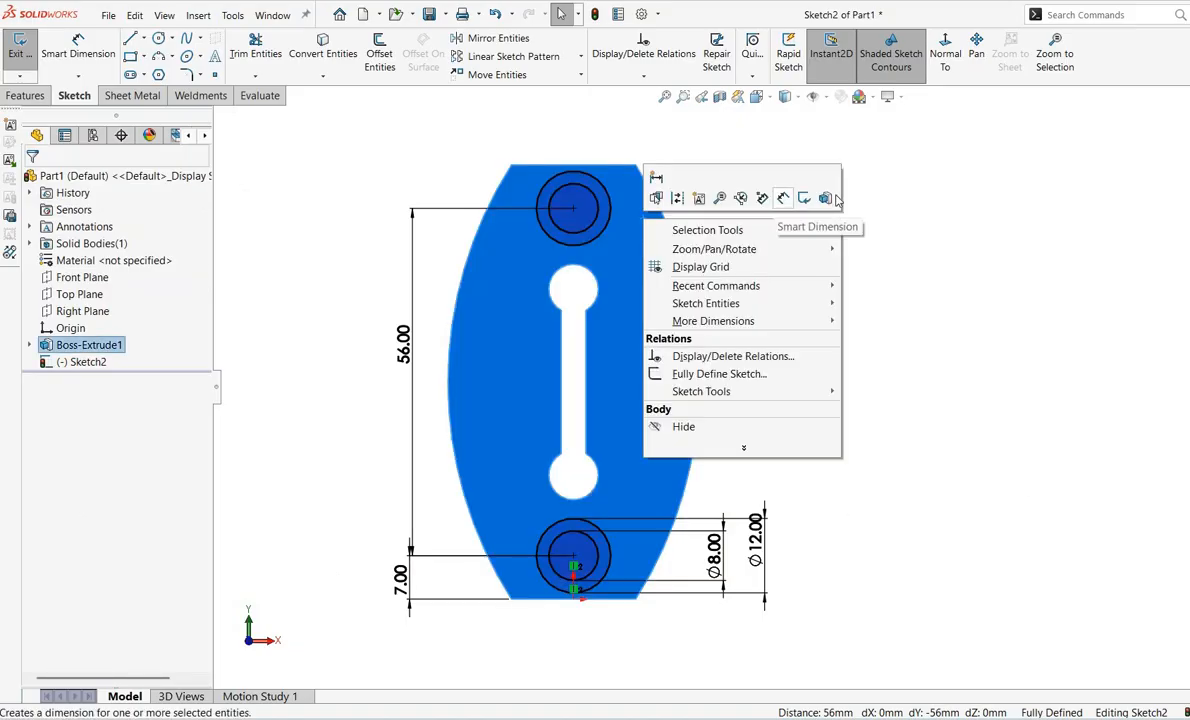
click(826, 197)
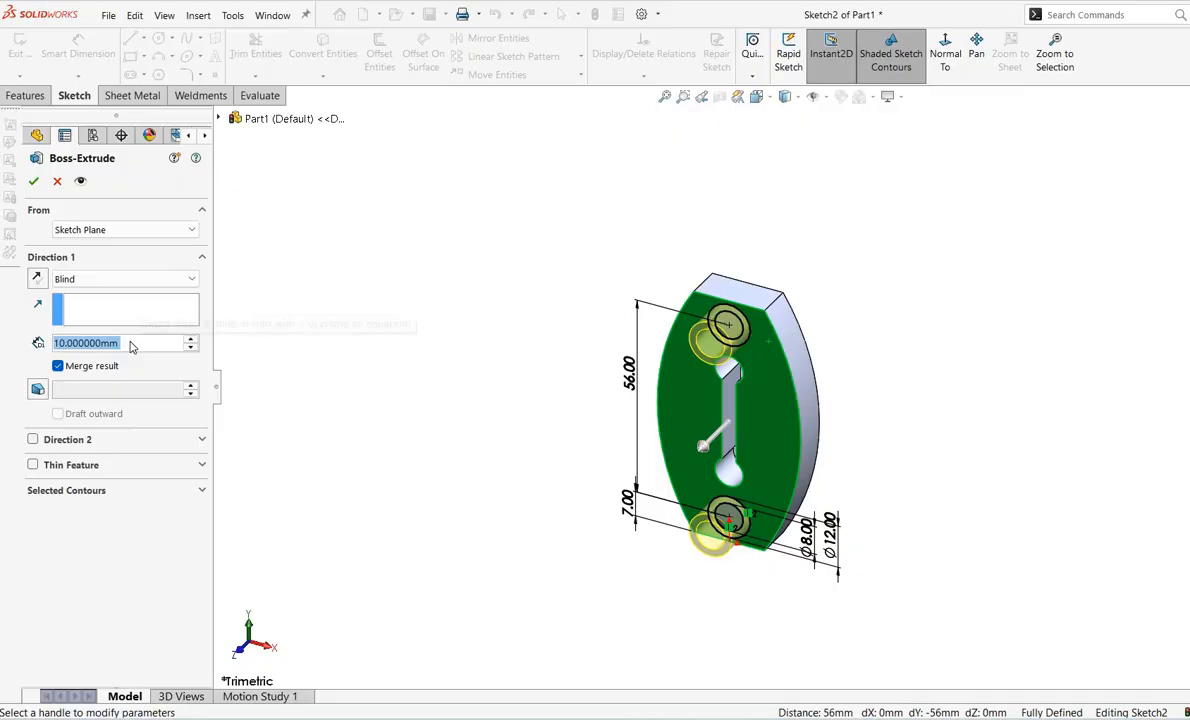
text(5)
key(Return)
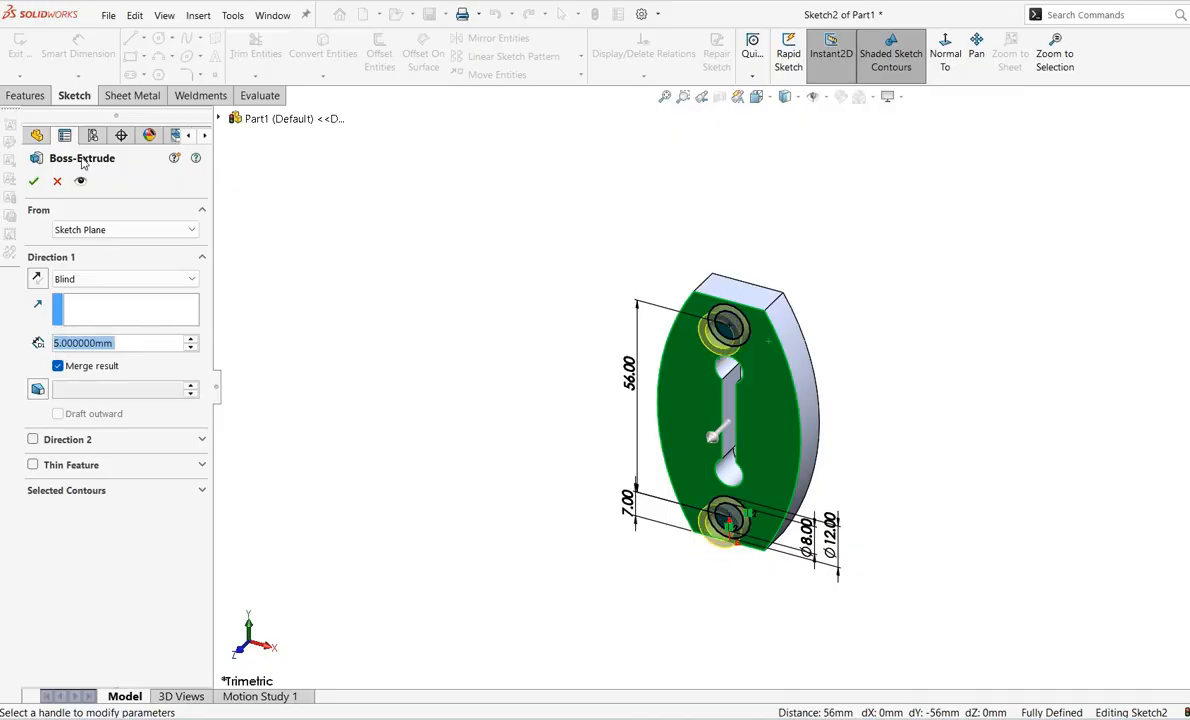
click(36, 182)
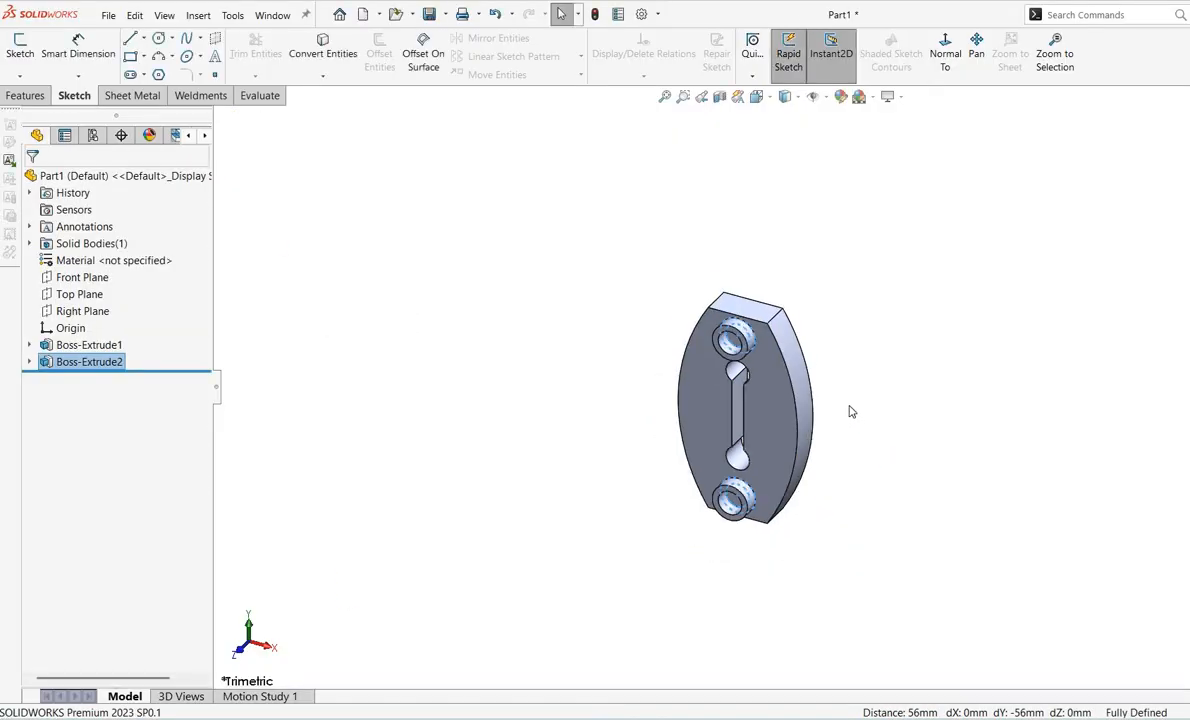
Start a sketch on the plate face inside the upper ring and convert the inner circular edges of both rings into sketch entities
scroll(893, 355, down, 3)
middle_drag(675, 404, 662, 278)
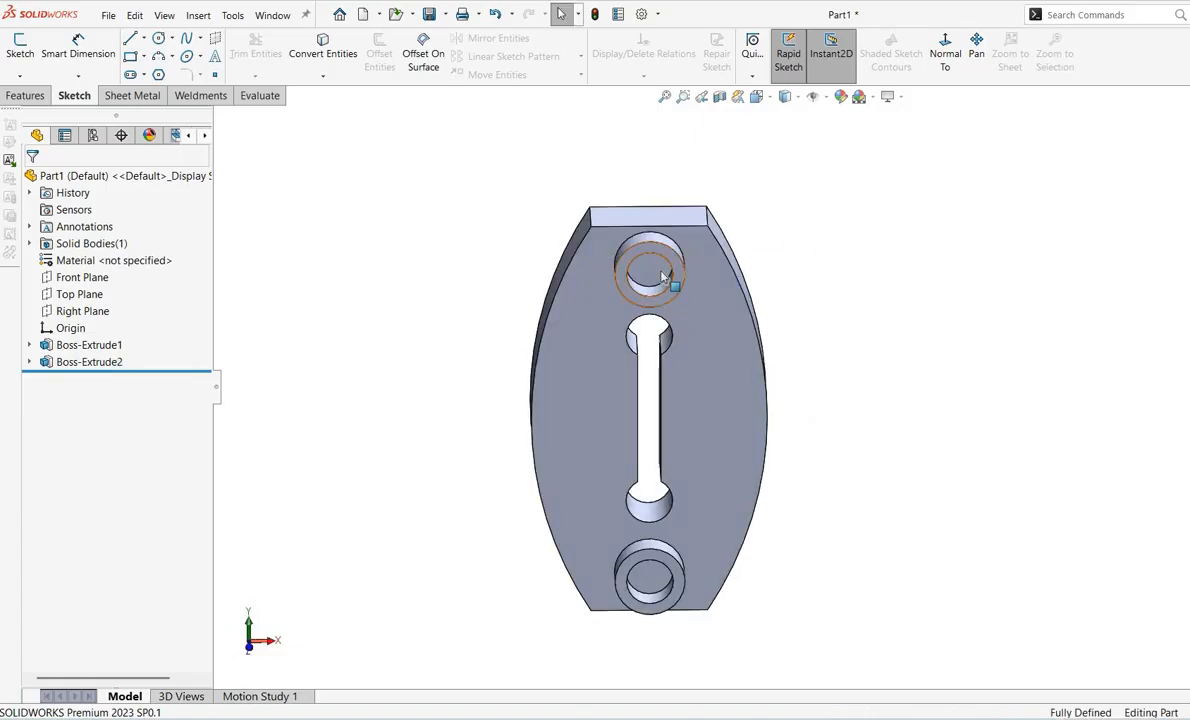
right_click(648, 277)
click(675, 254)
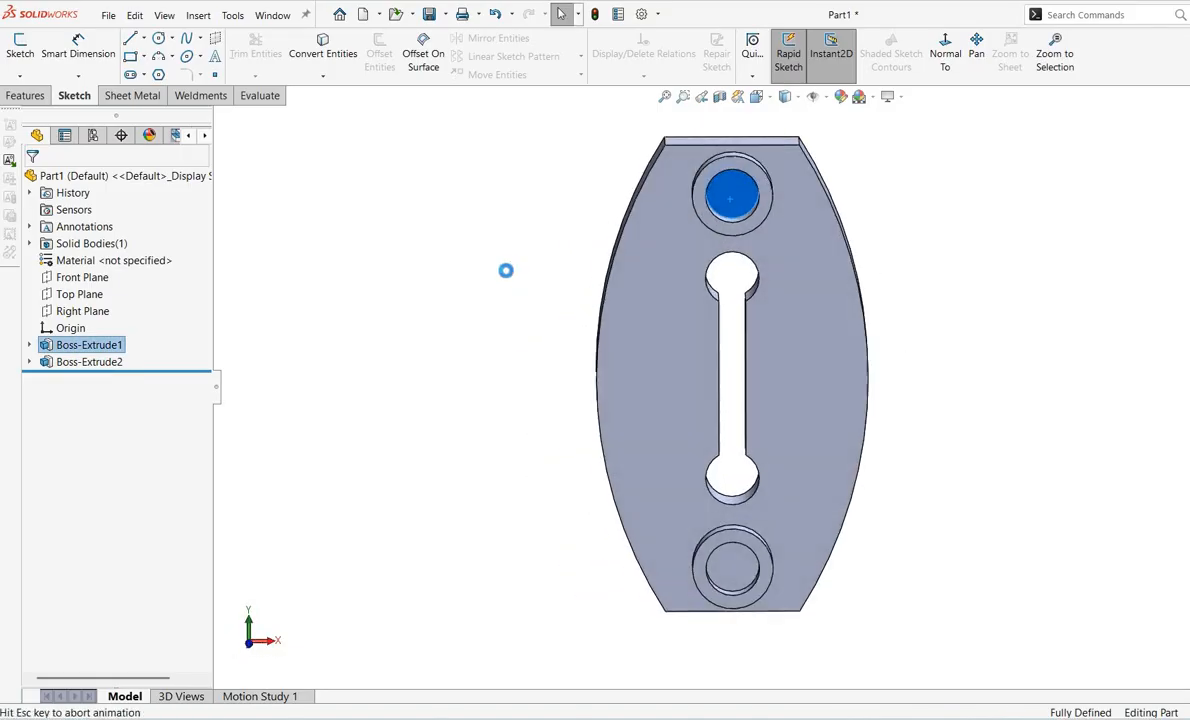
click(333, 60)
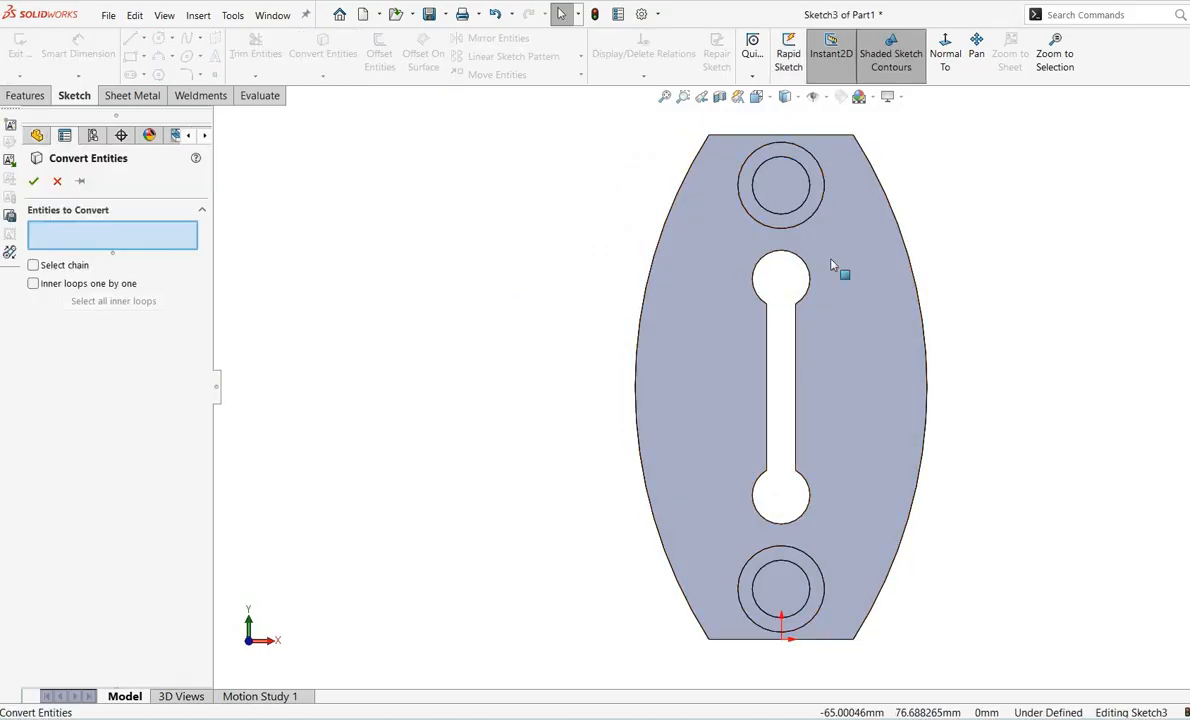
click(779, 160)
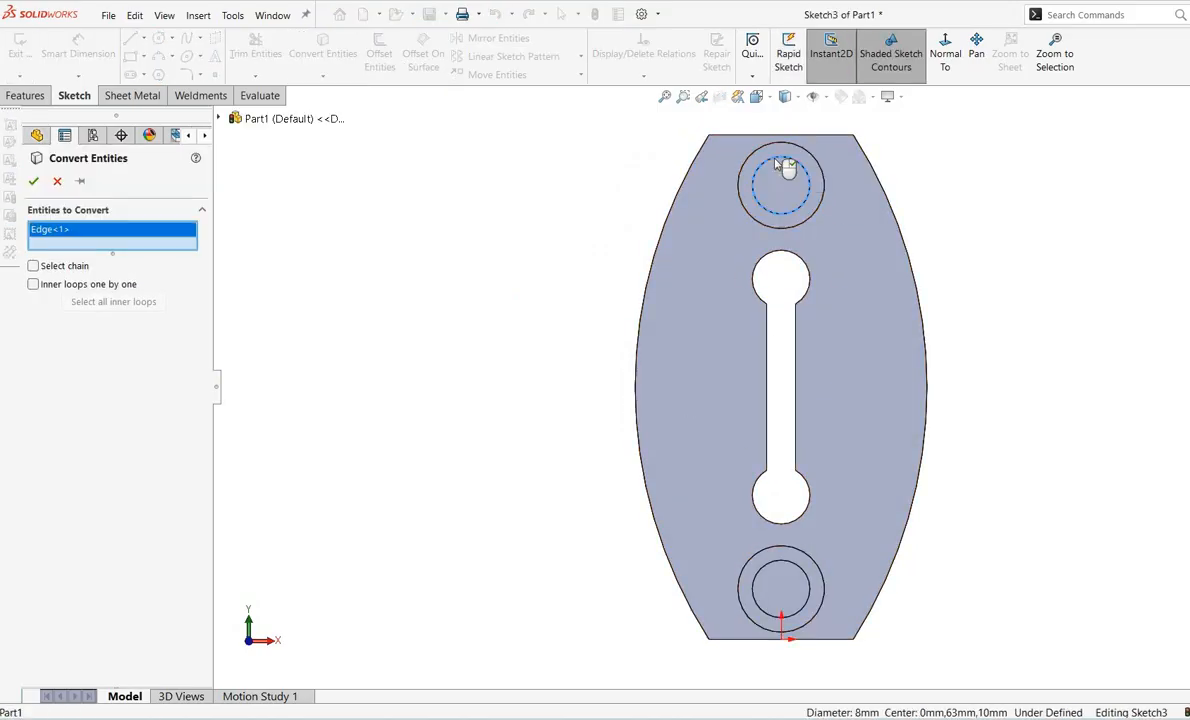
click(793, 567)
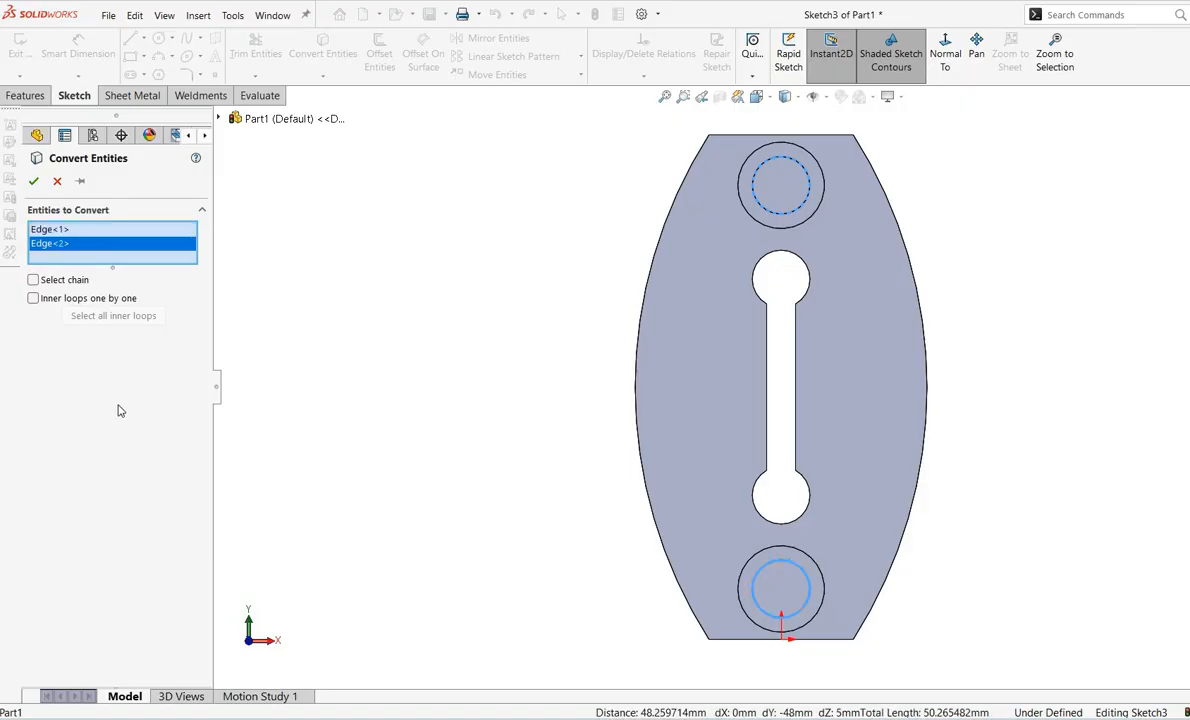
click(34, 181)
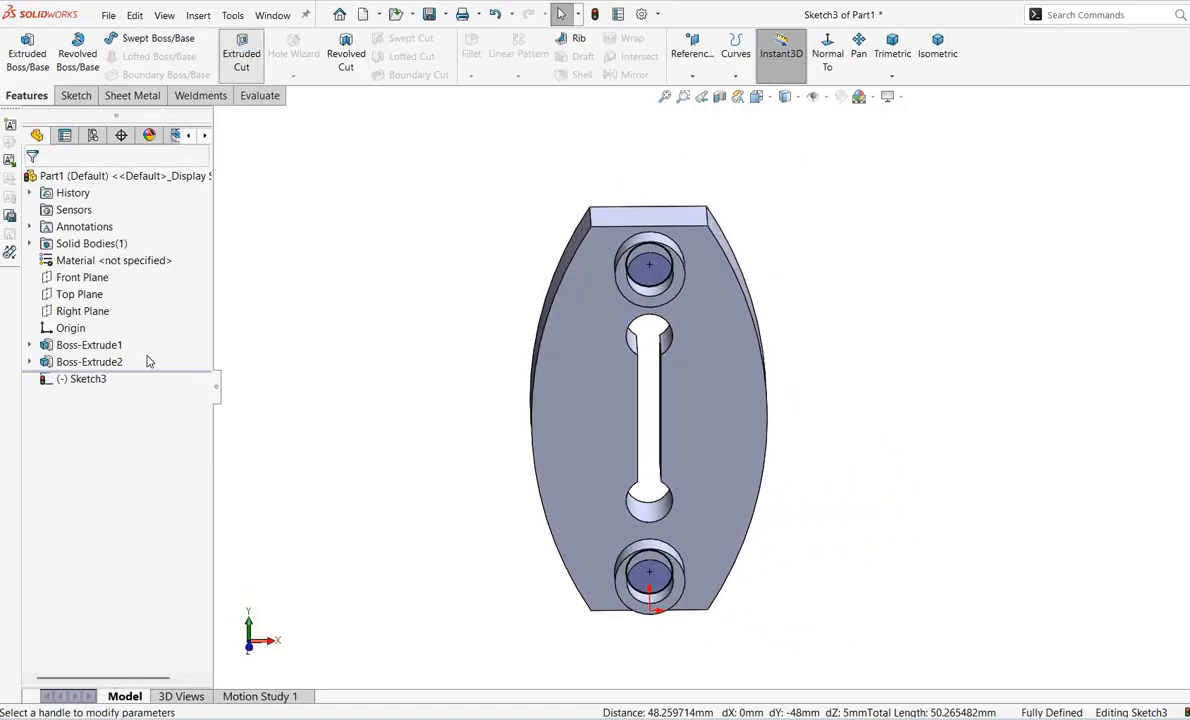
Cut the two converted circles through the plate with an Extruded Cut set to Through All
click(171, 284)
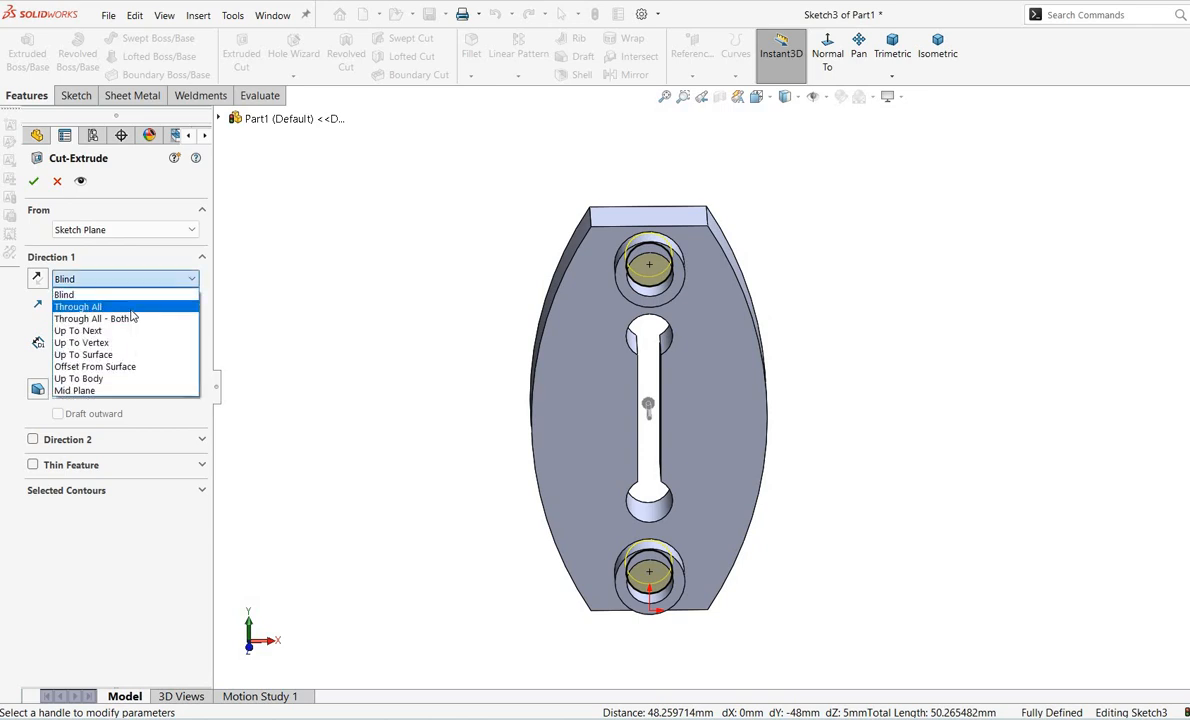
click(127, 306)
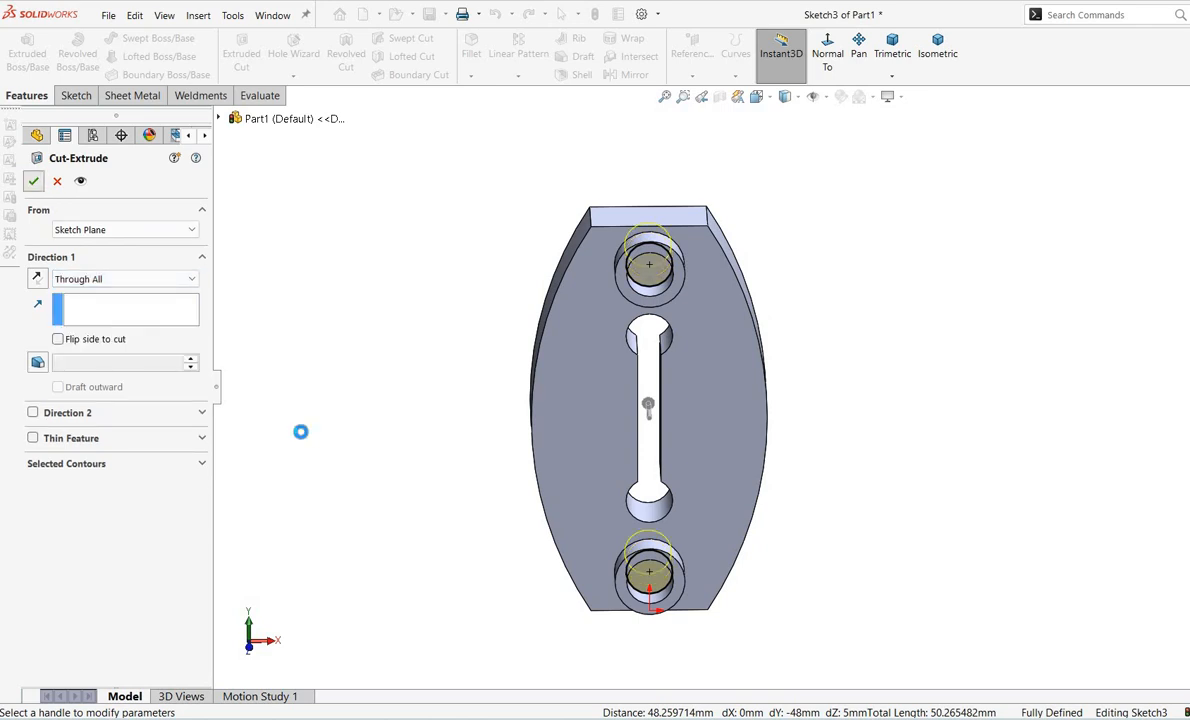
scroll(781, 351, down, 1)
middle_drag(730, 302, 704, 404)
Apply a bright green colour appearance to the whole part
click(704, 404)
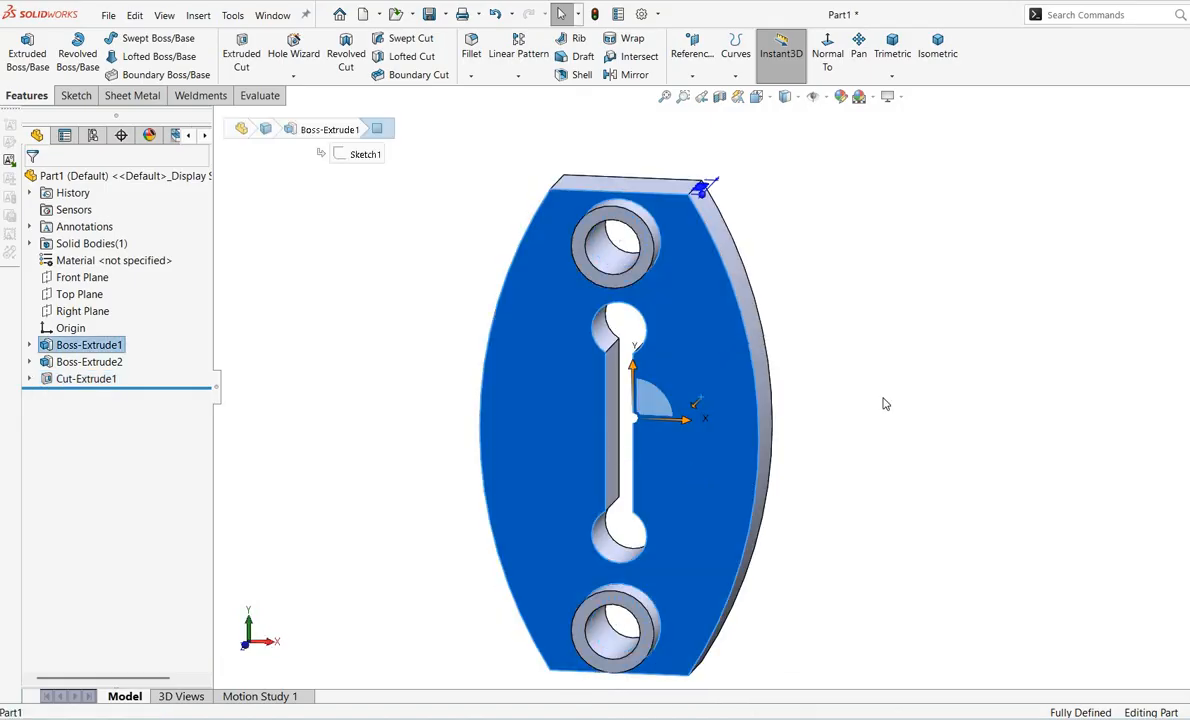
click(822, 370)
right_click(728, 335)
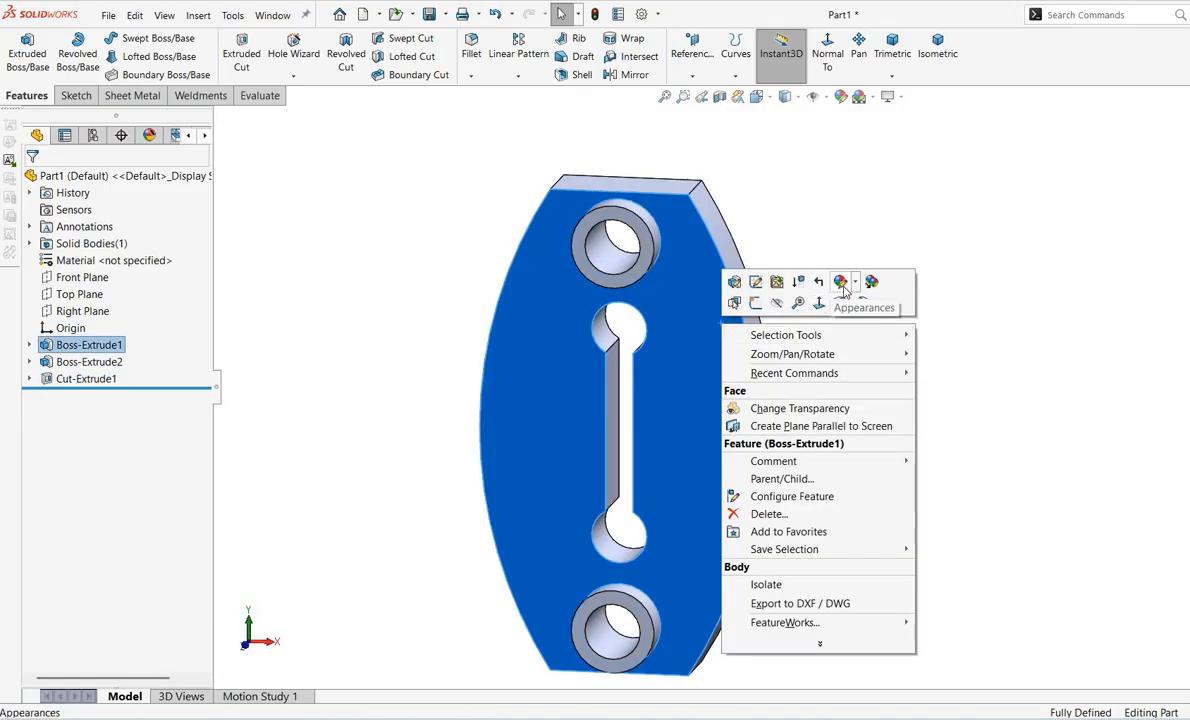
click(859, 287)
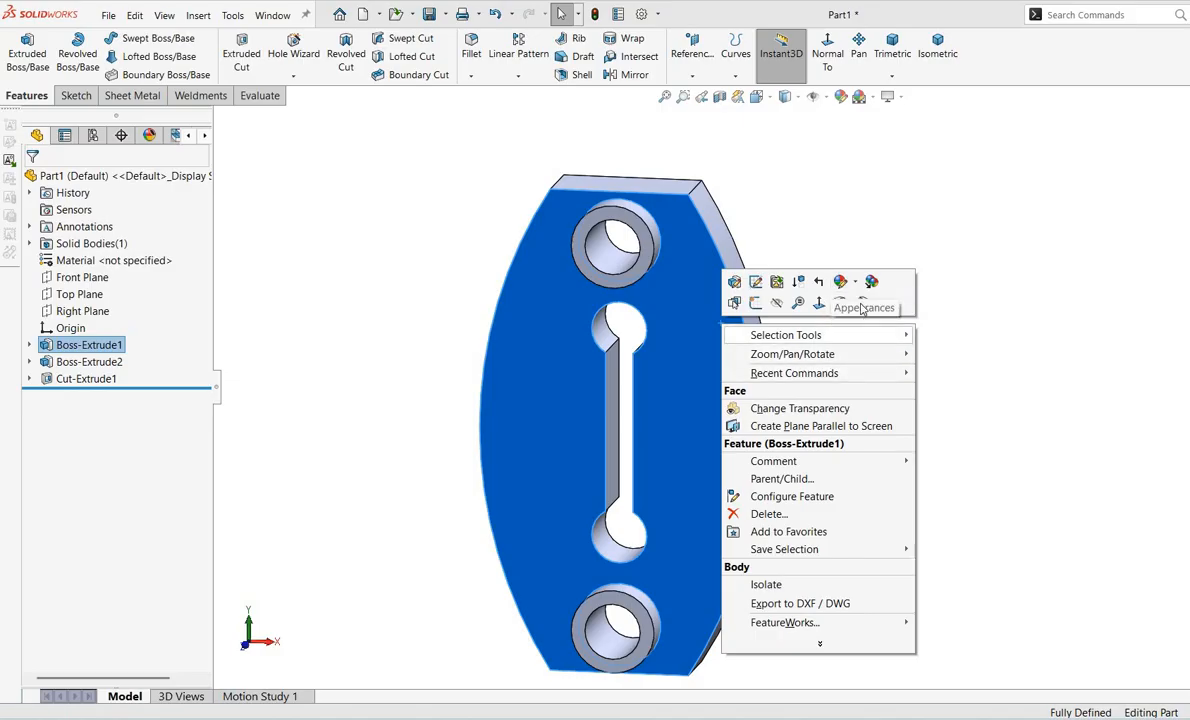
click(859, 289)
click(870, 360)
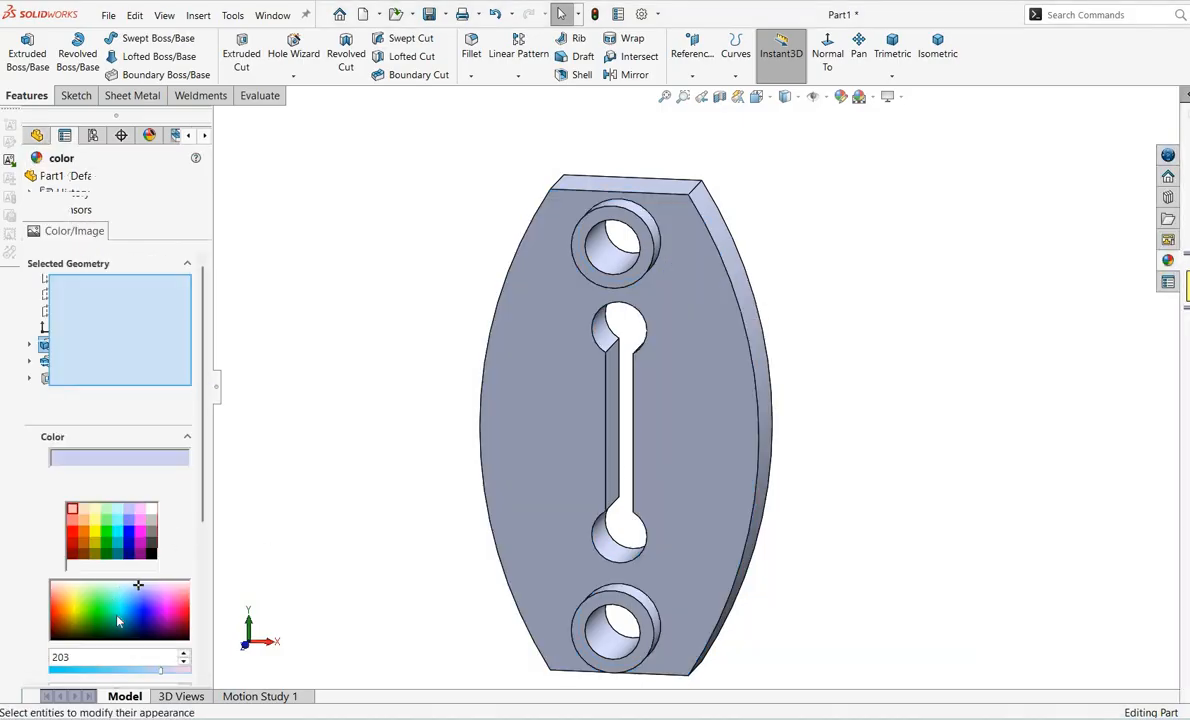
click(110, 610)
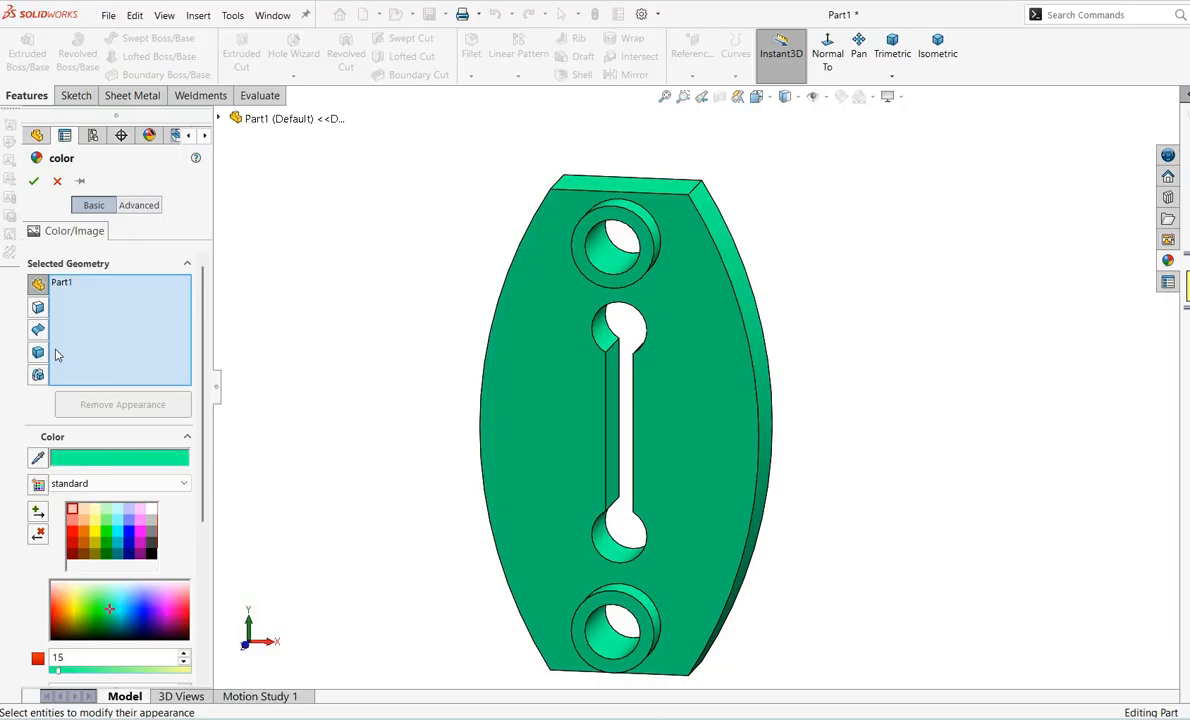
click(33, 181)
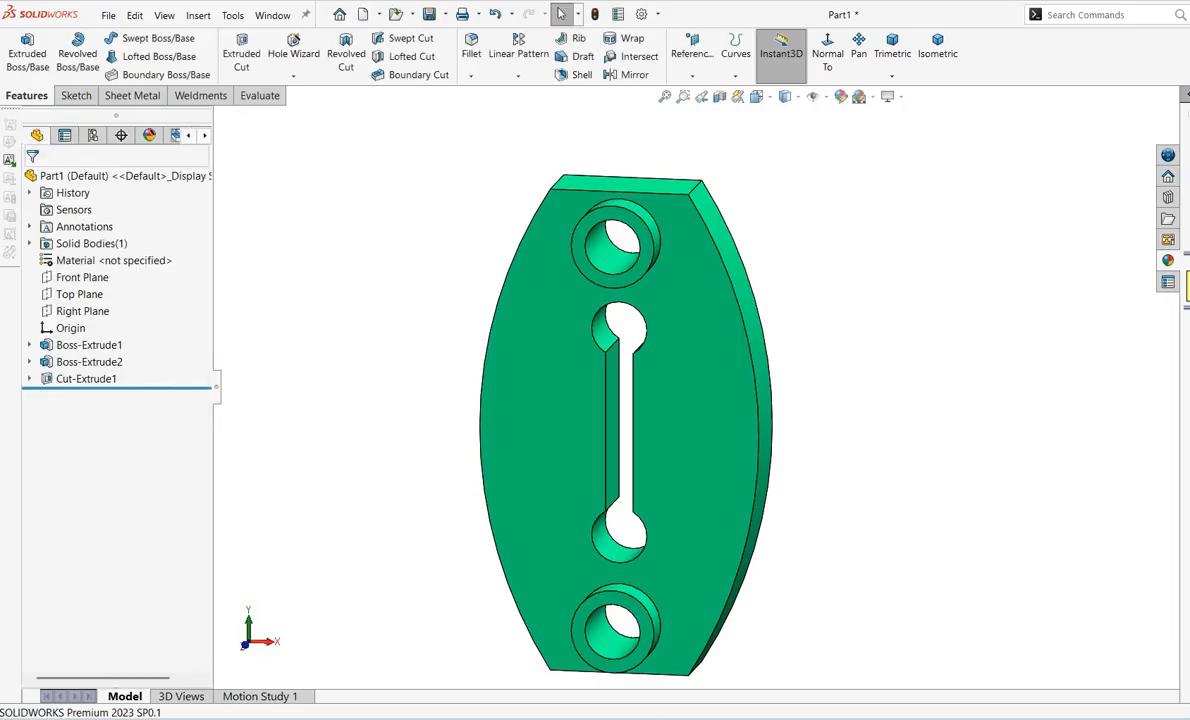
Save the part under the file name Part1
click(106, 16)
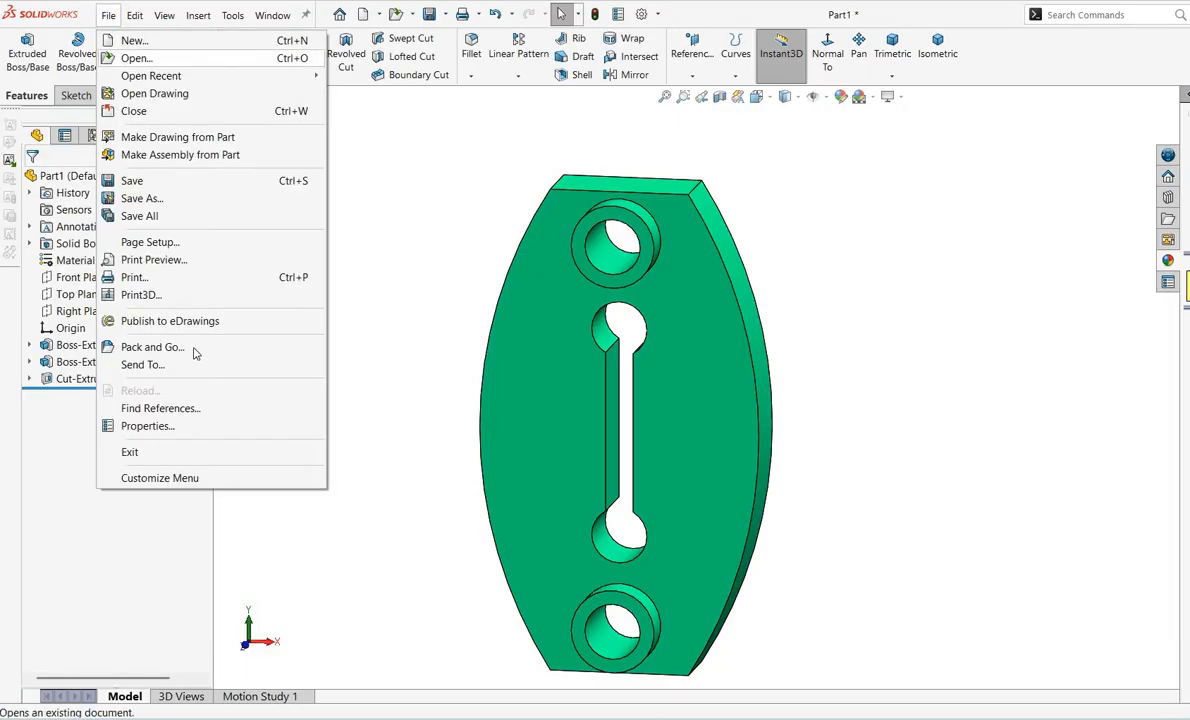
click(171, 182)
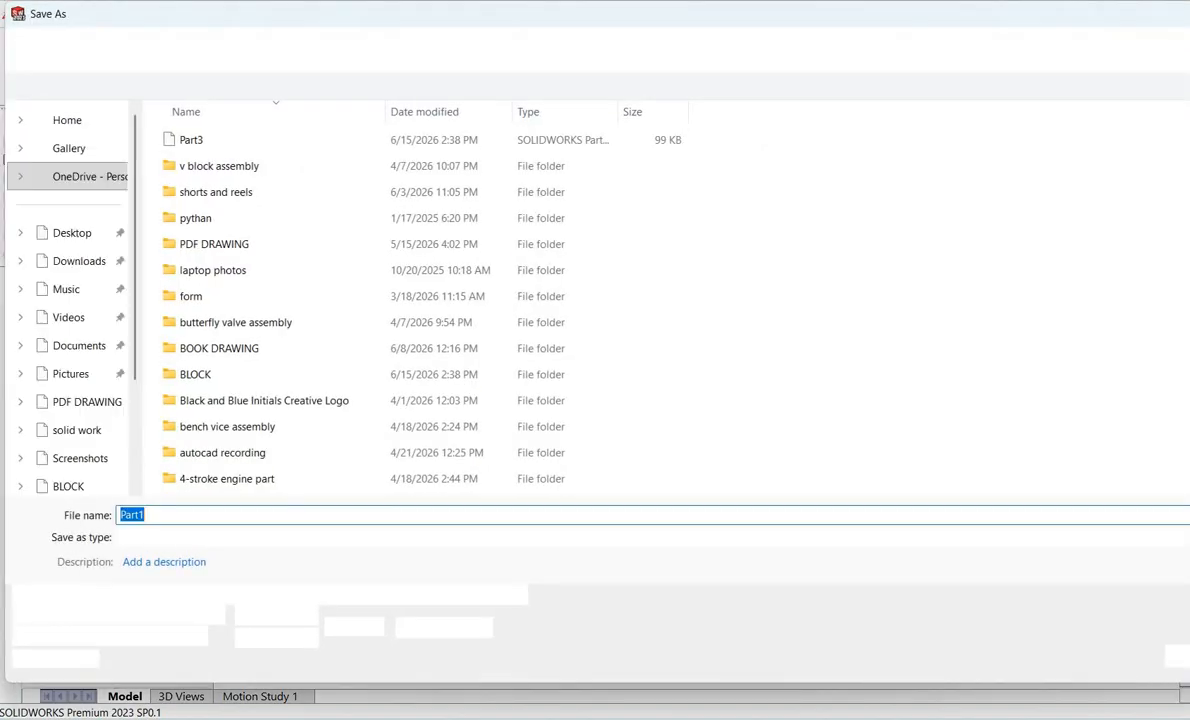
click(1176, 656)
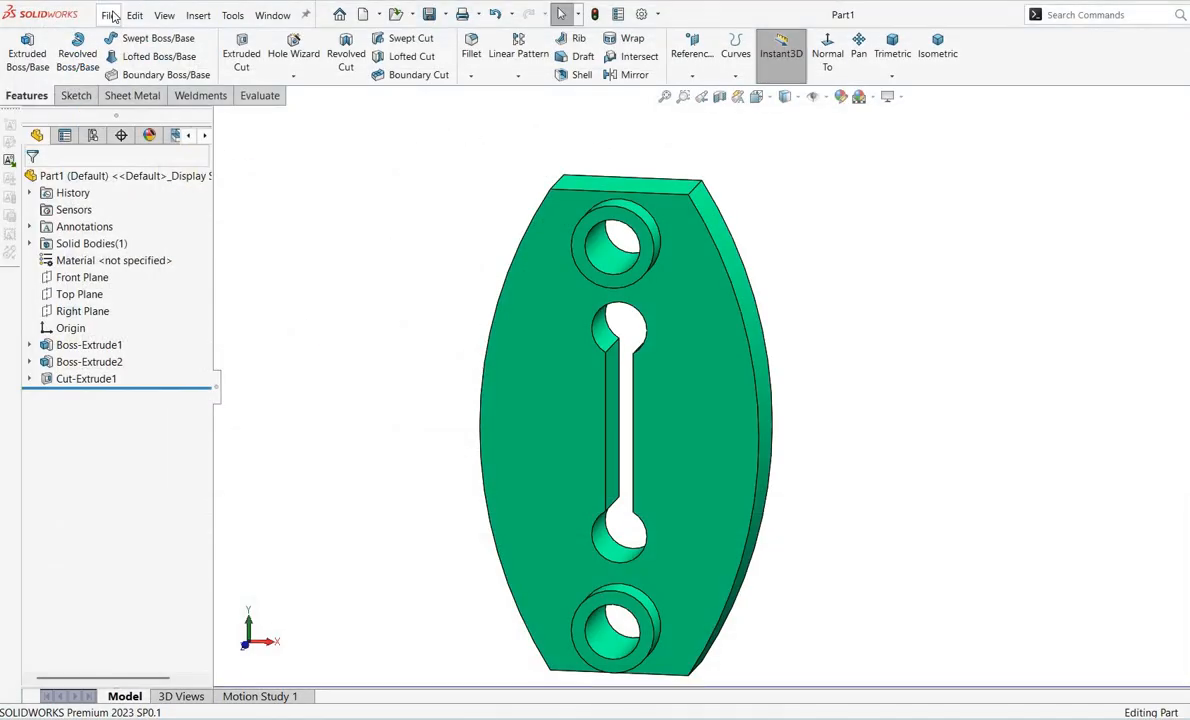
Create a new drawing from the part using the sheet format standard template.slddrt from the BLOCK folder
click(108, 15)
click(207, 135)
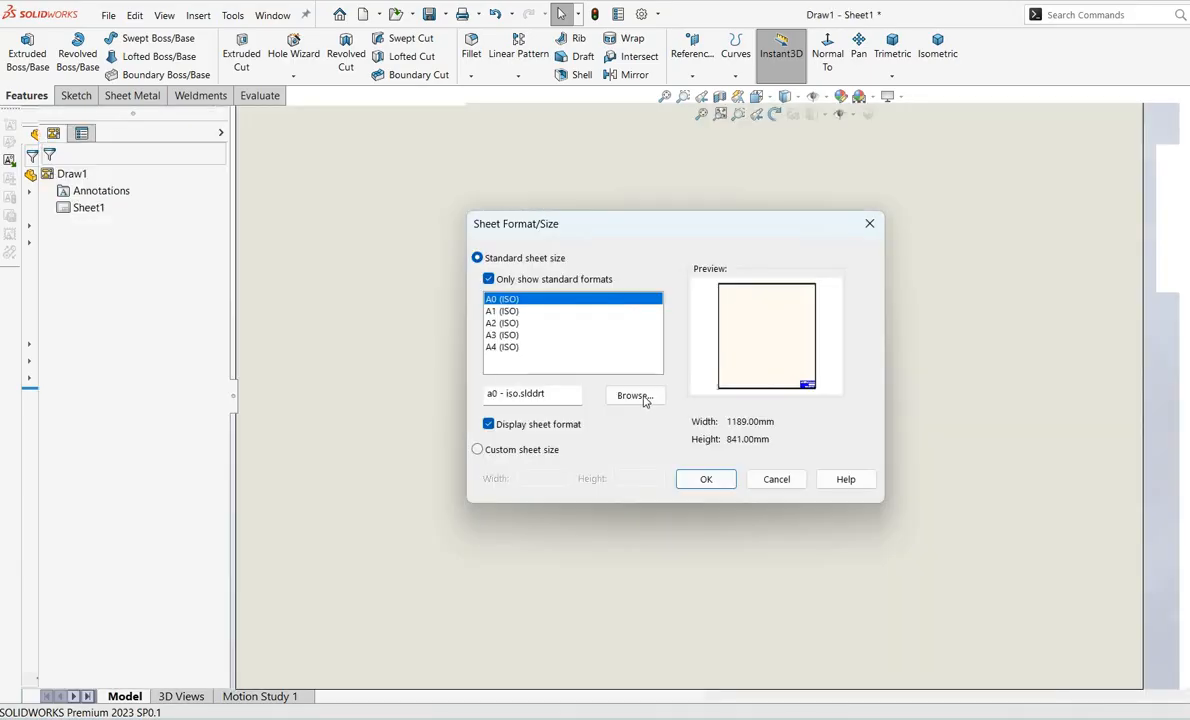
click(641, 398)
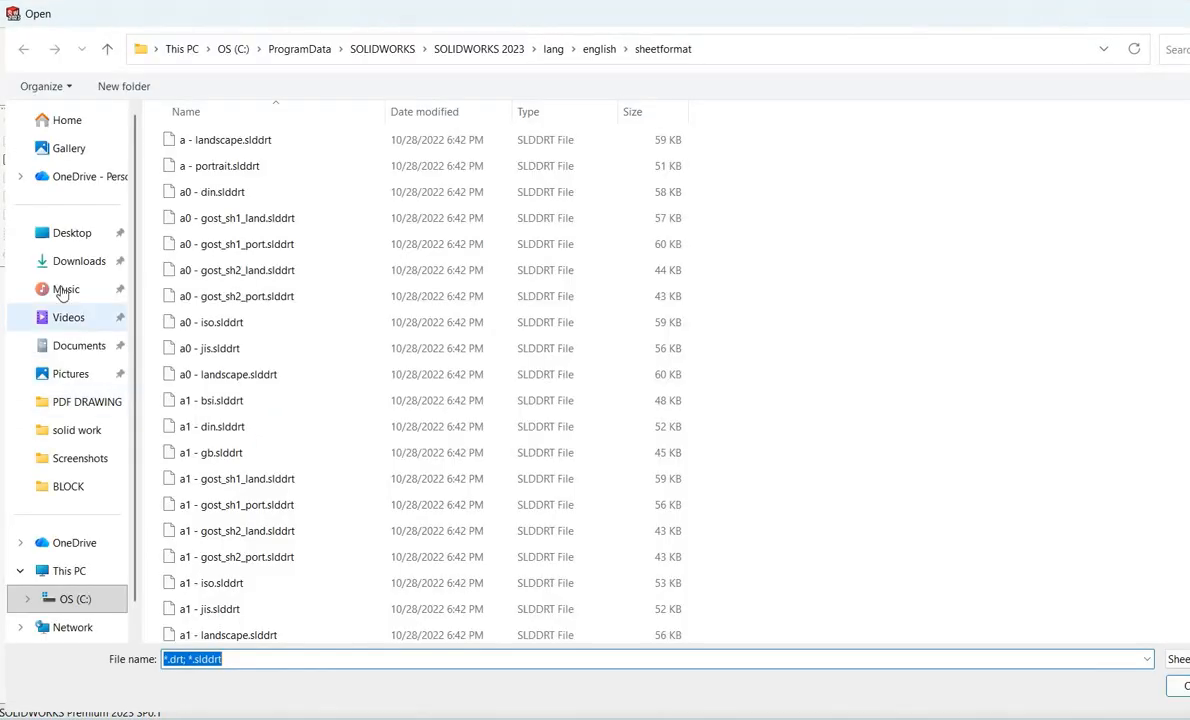
click(100, 487)
double_click(286, 141)
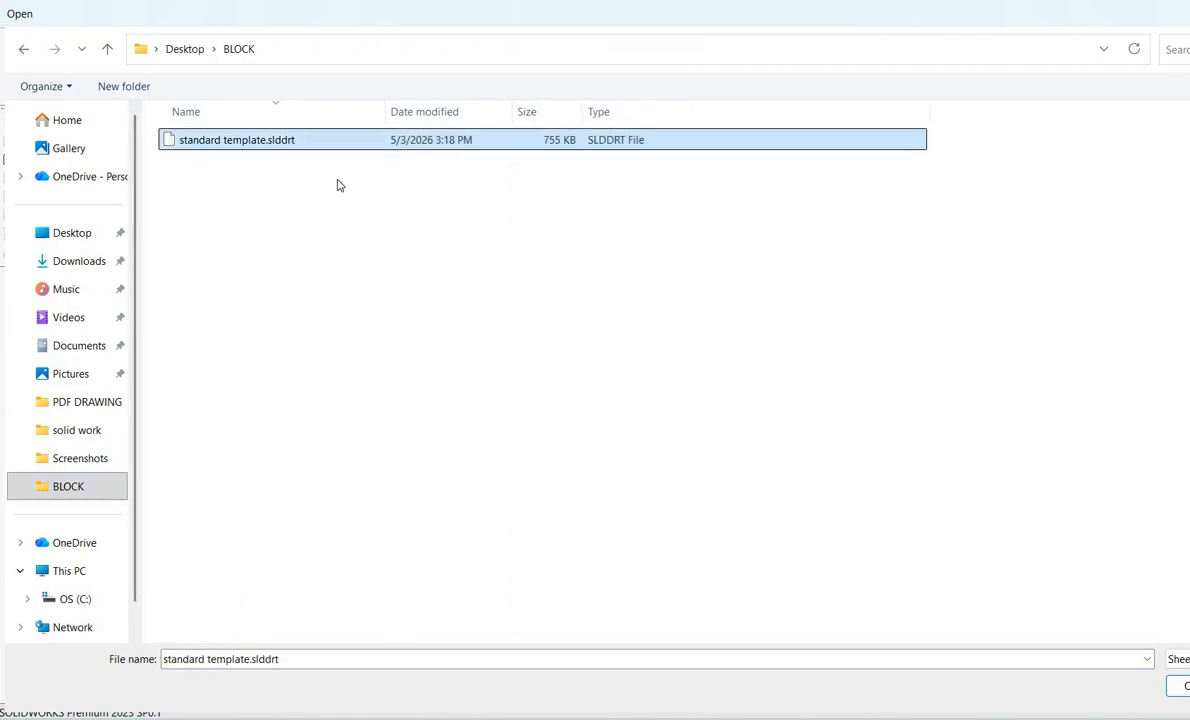
click(704, 479)
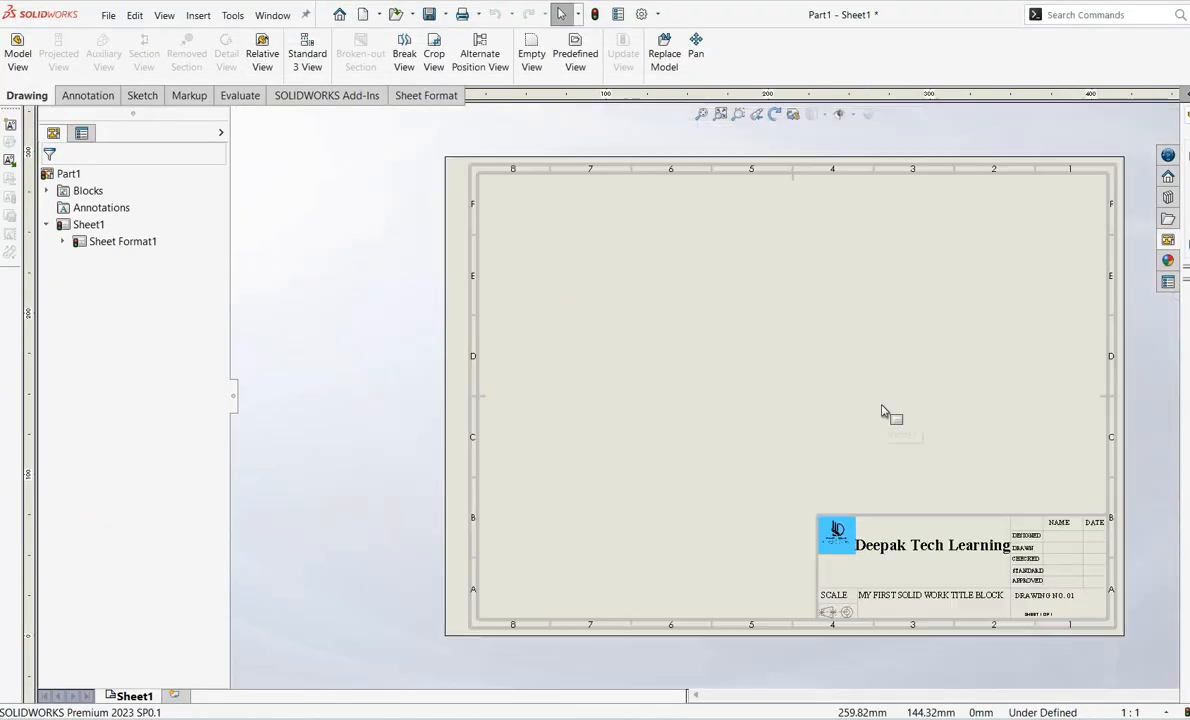
Insert a front model view of Part1 near the middle of the sheet
click(20, 60)
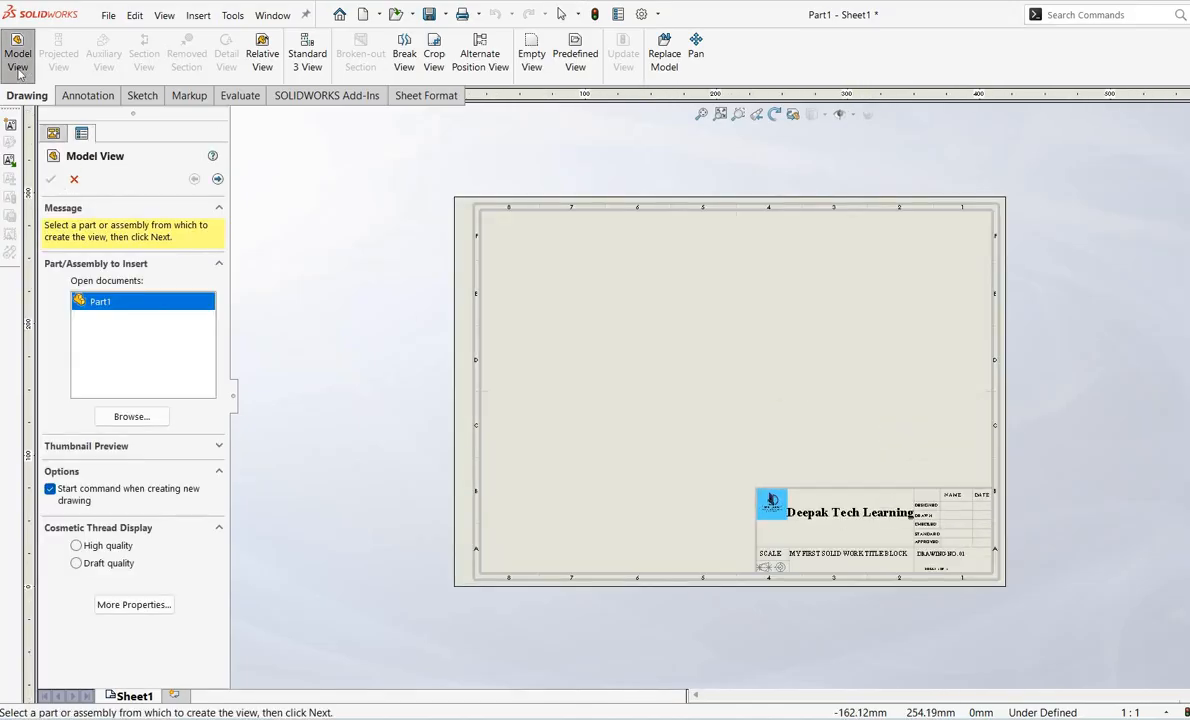
double_click(155, 301)
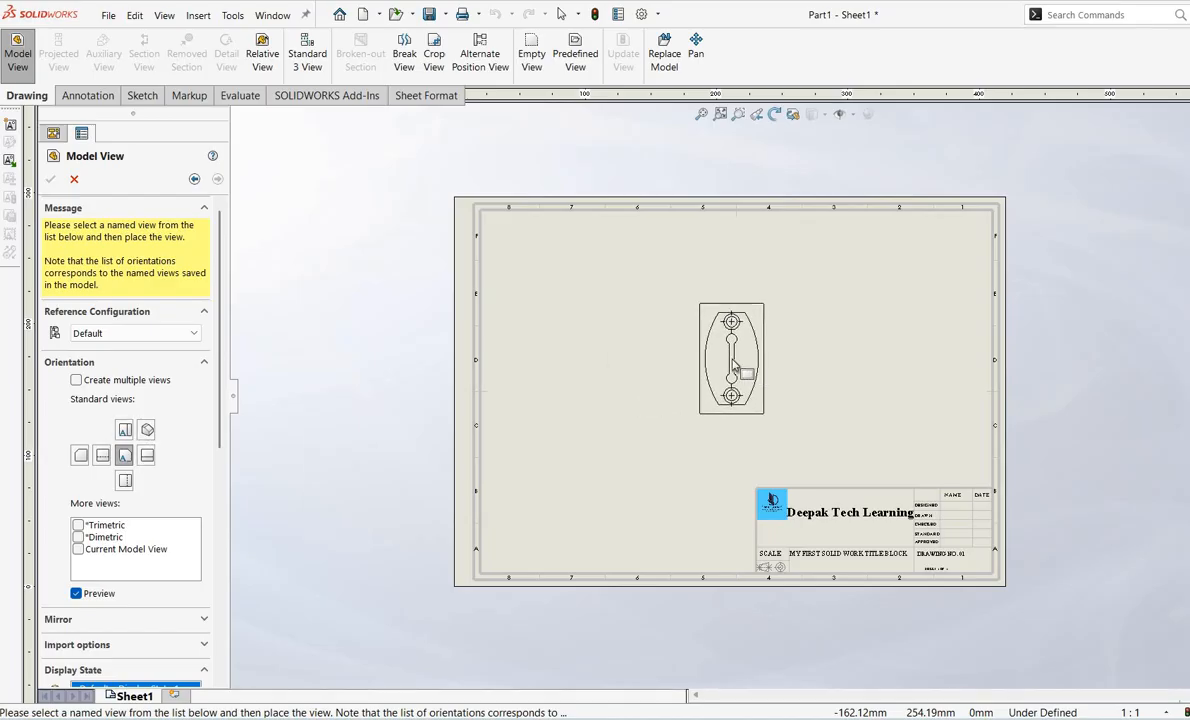
click(740, 366)
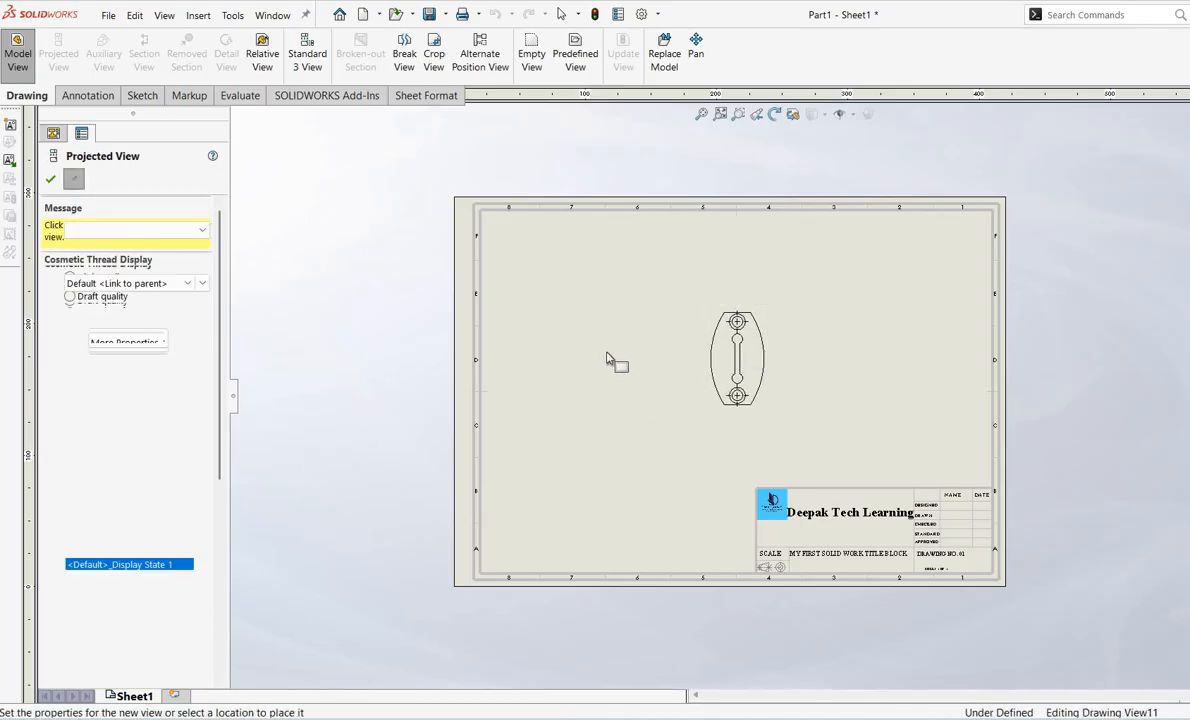
Add a projected side view to the left of the front view and a Shaded With Edges isometric projection at its upper right
click(626, 351)
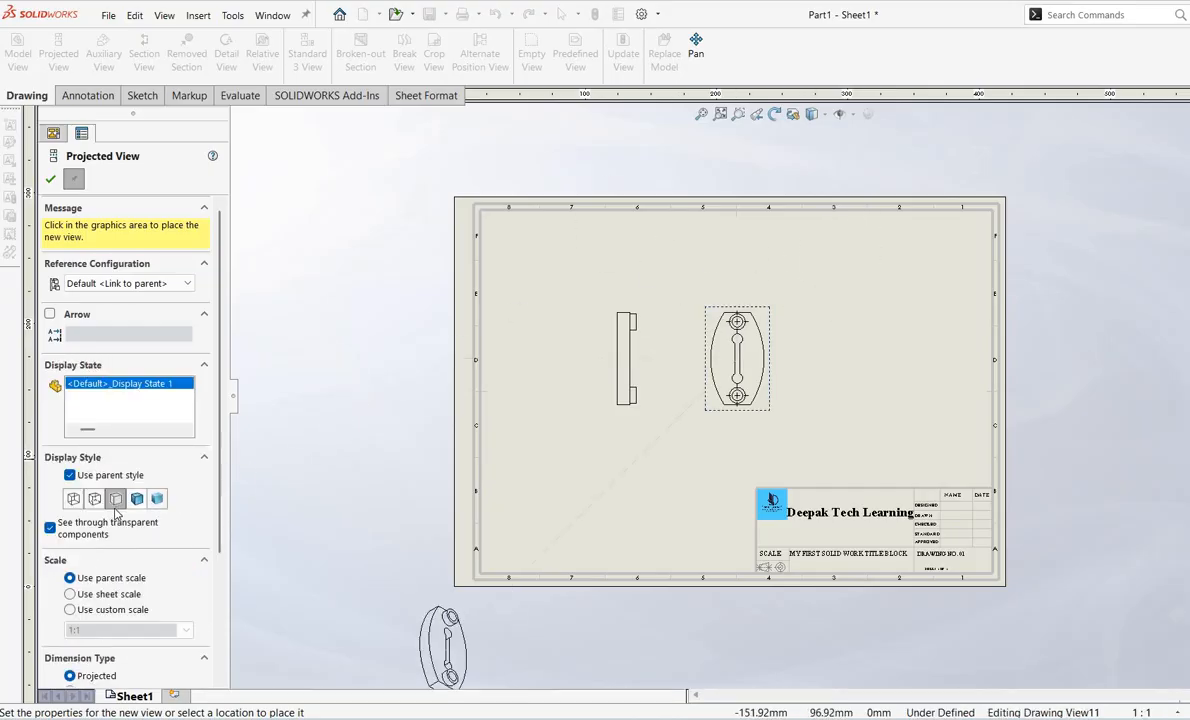
click(138, 499)
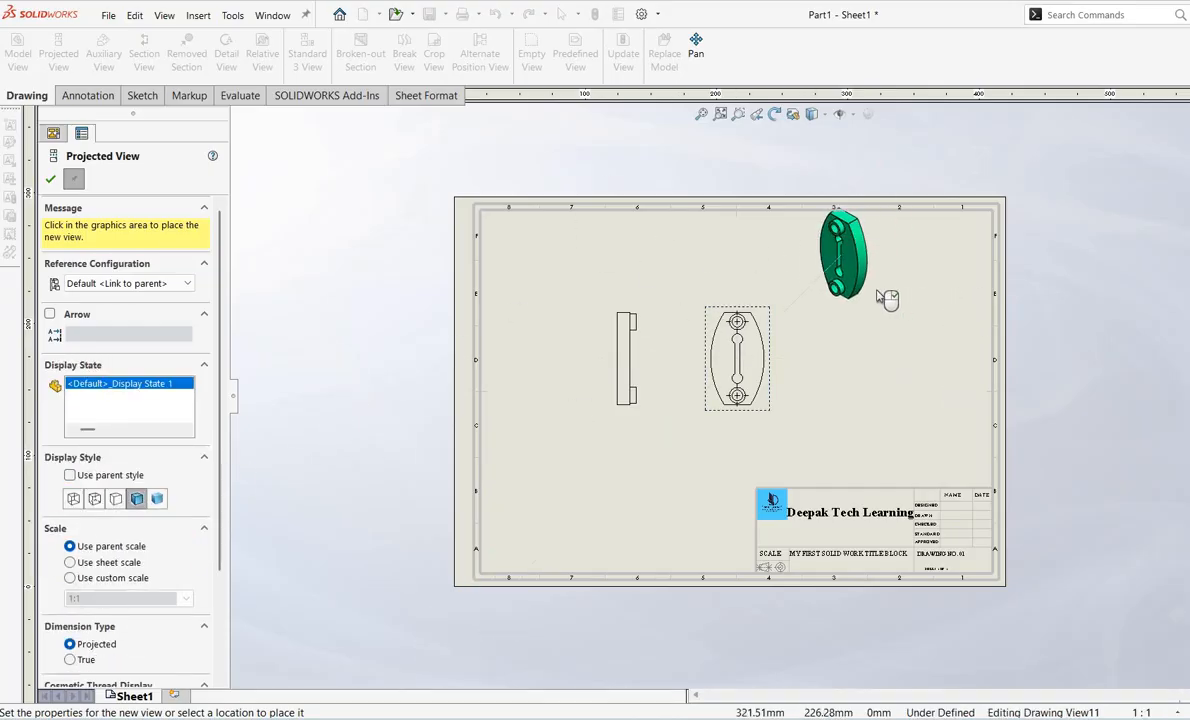
click(877, 297)
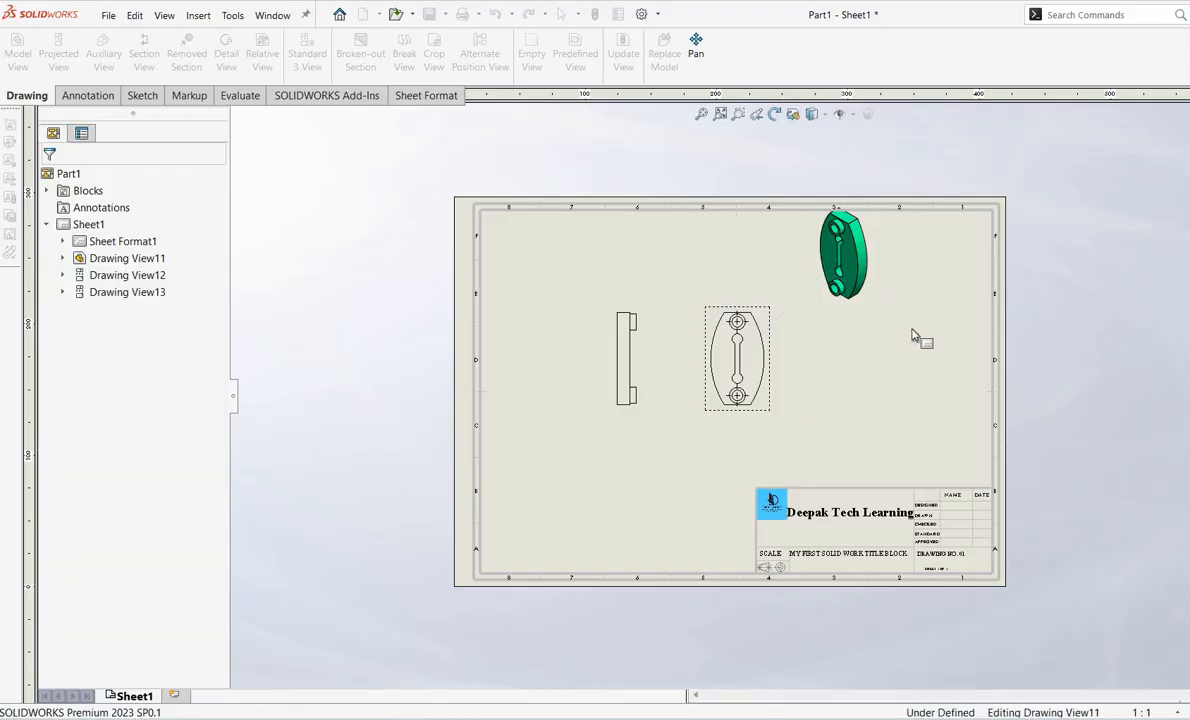
Set the sheet scale to 2:1 and move the isometric view inside the border above the title block
click(1180, 712)
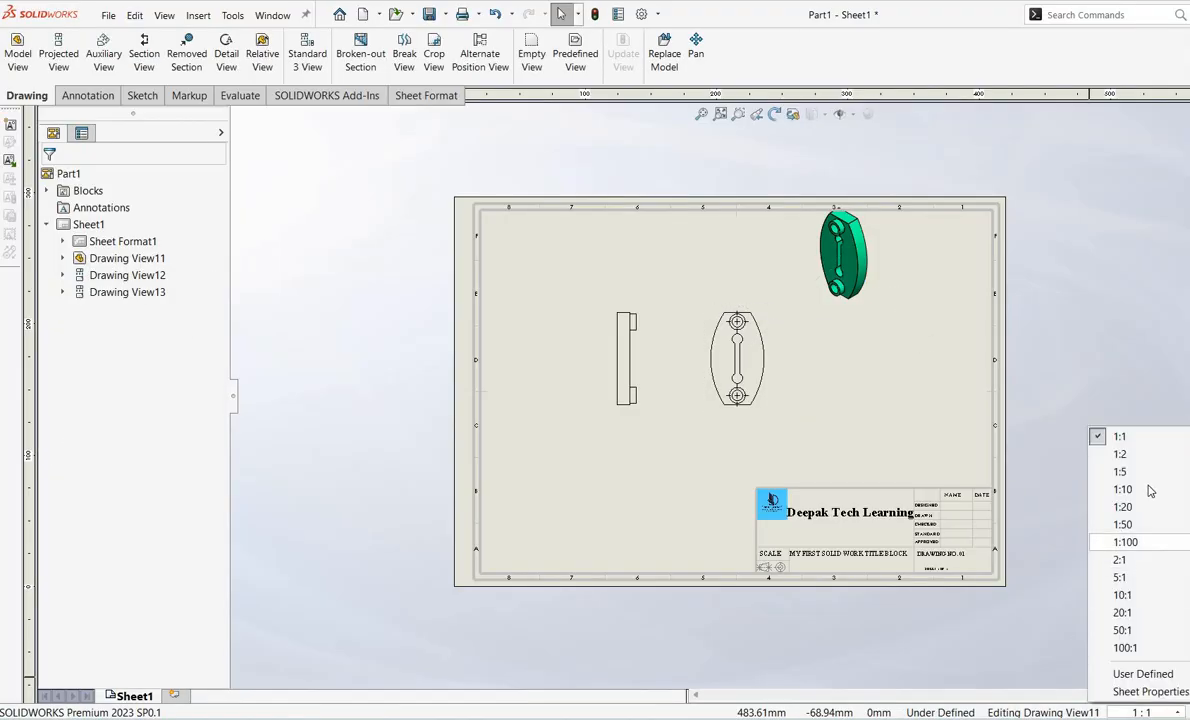
click(1150, 563)
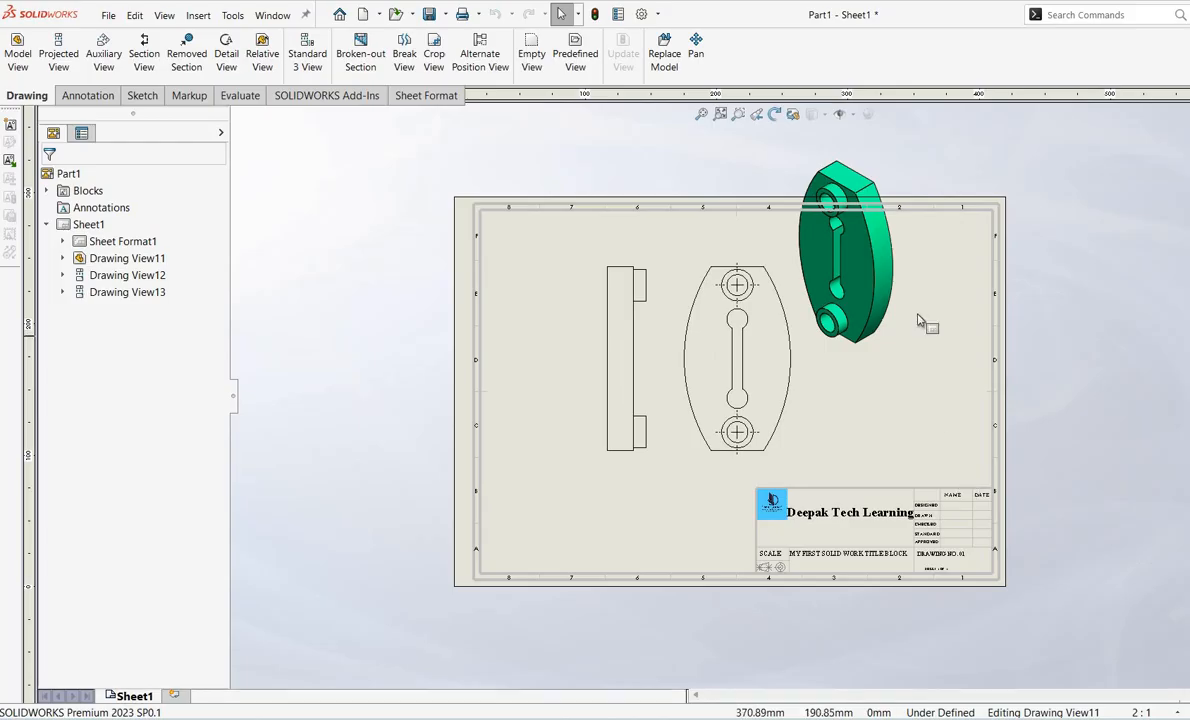
drag(900, 333, 975, 415)
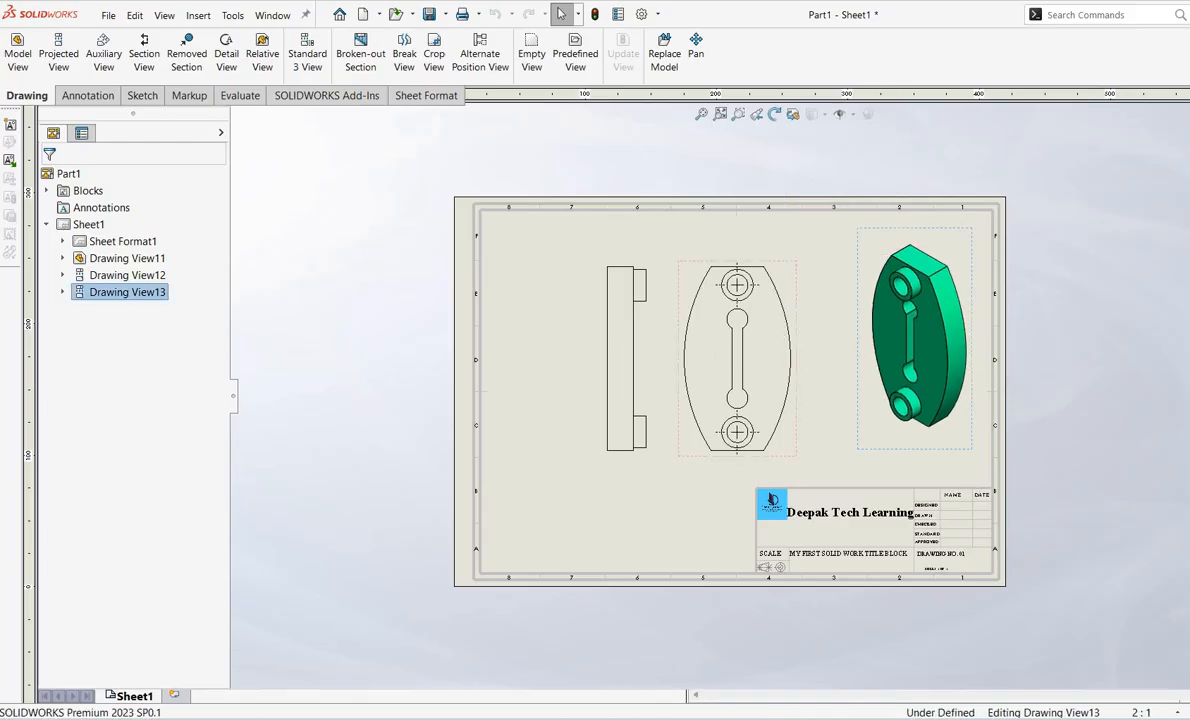
scroll(830, 385, up, 3)
scroll(860, 385, down, 3)
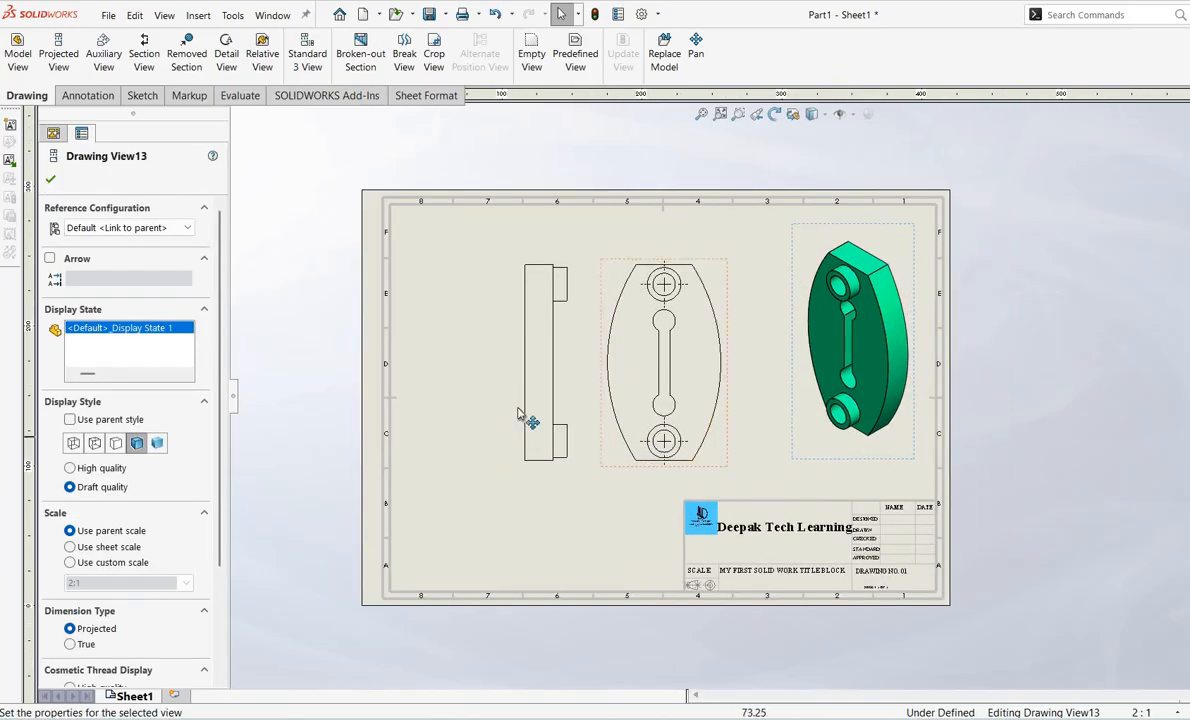
Move the side view further left and shift the front view slightly left to make room for dimensions
drag(497, 458, 409, 457)
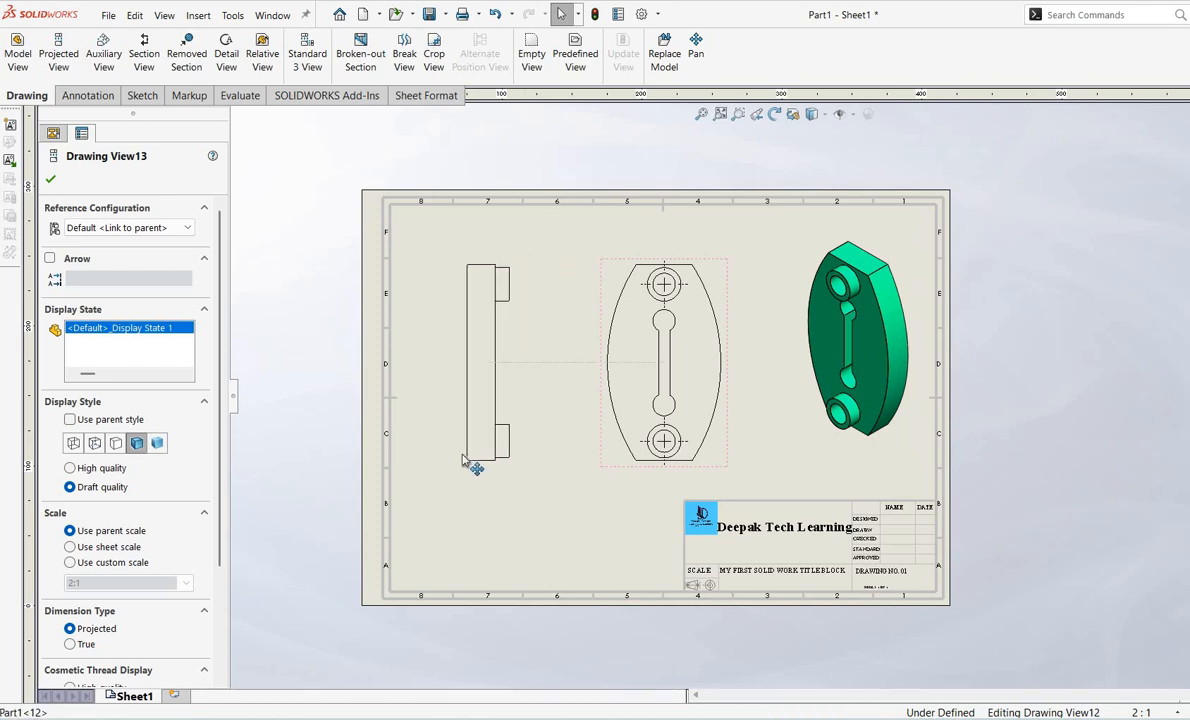
click(603, 465)
drag(585, 477, 561, 480)
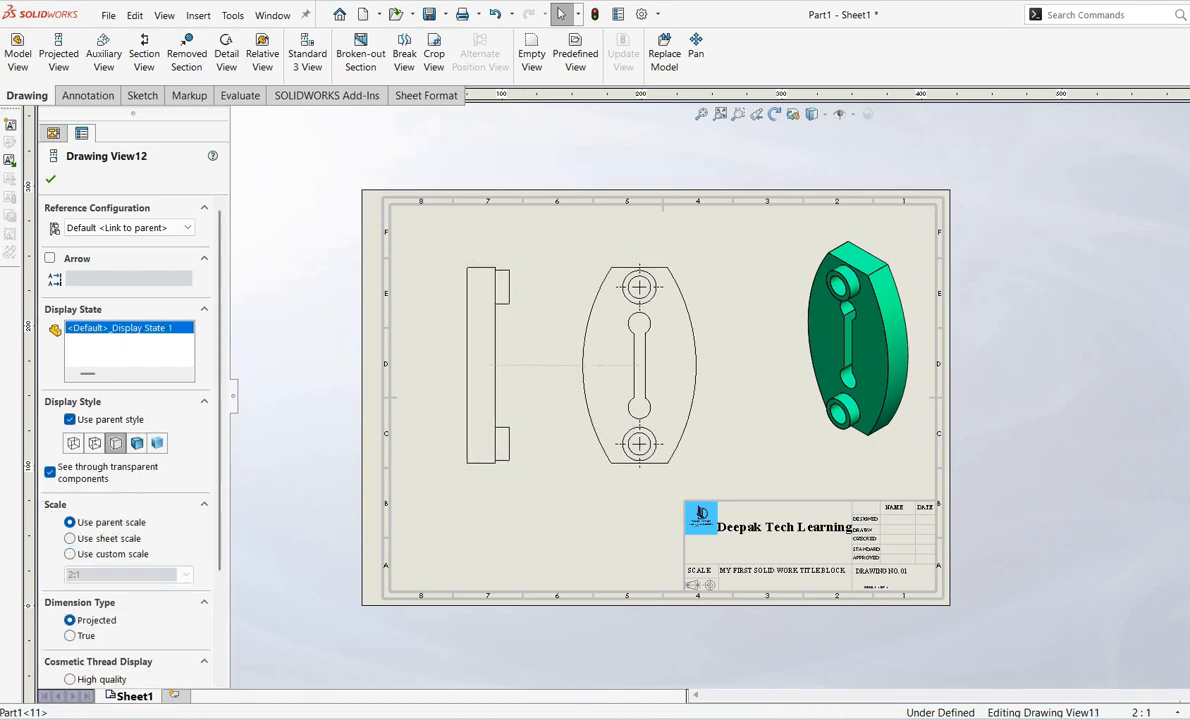
Insert the model dimensions of the entire model into all views with Model Items
click(87, 95)
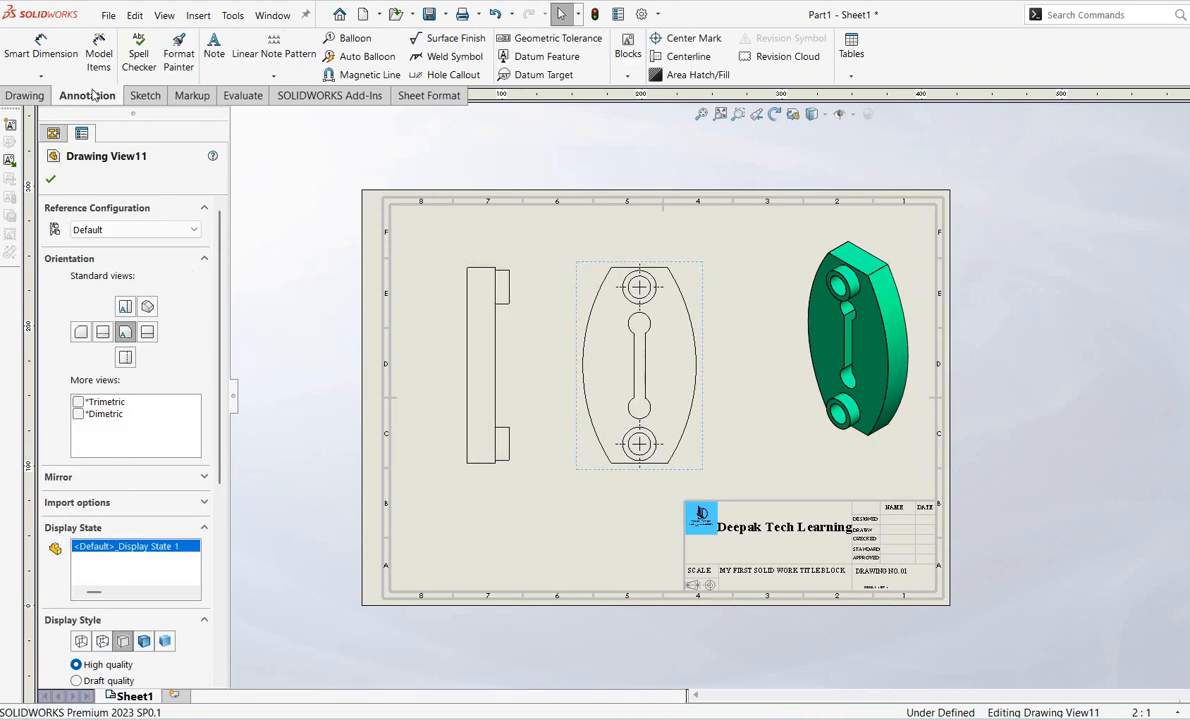
click(98, 48)
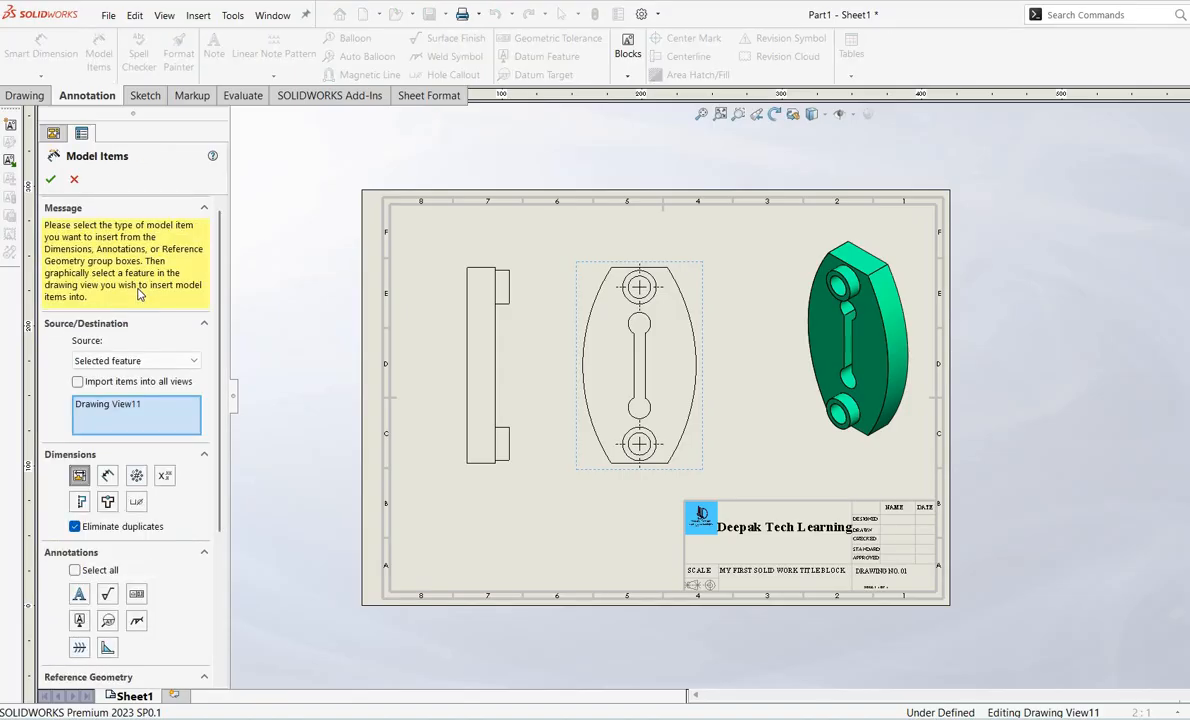
click(132, 362)
click(84, 377)
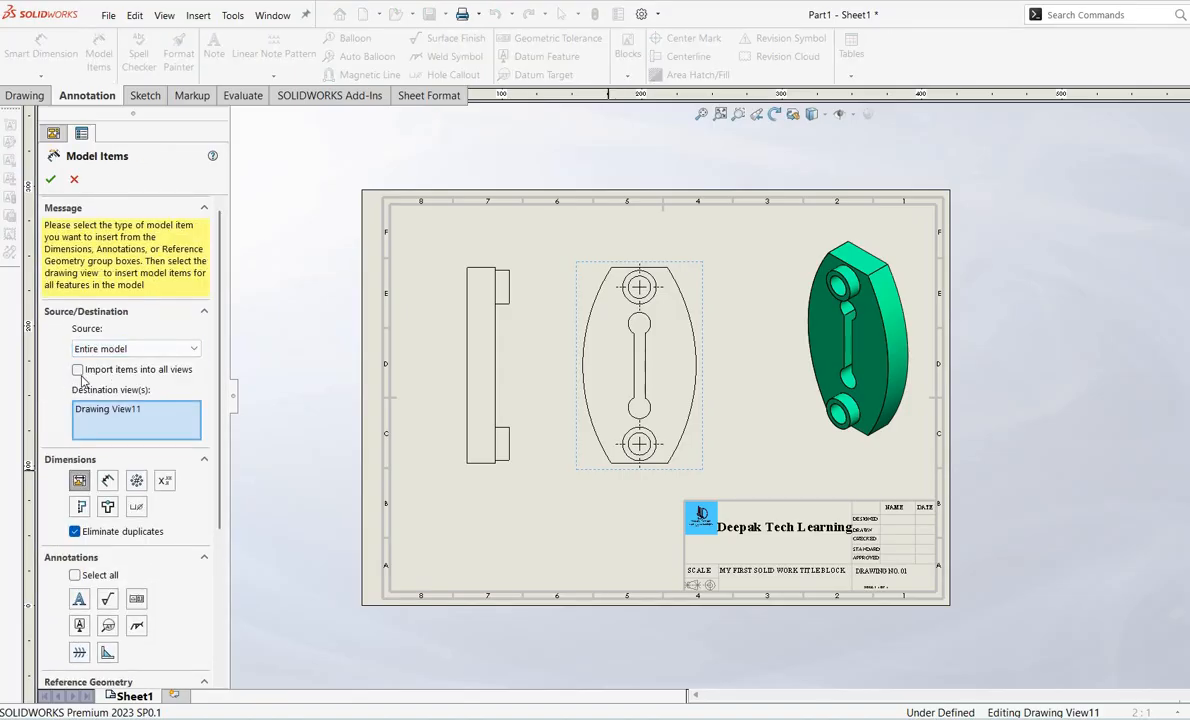
click(78, 370)
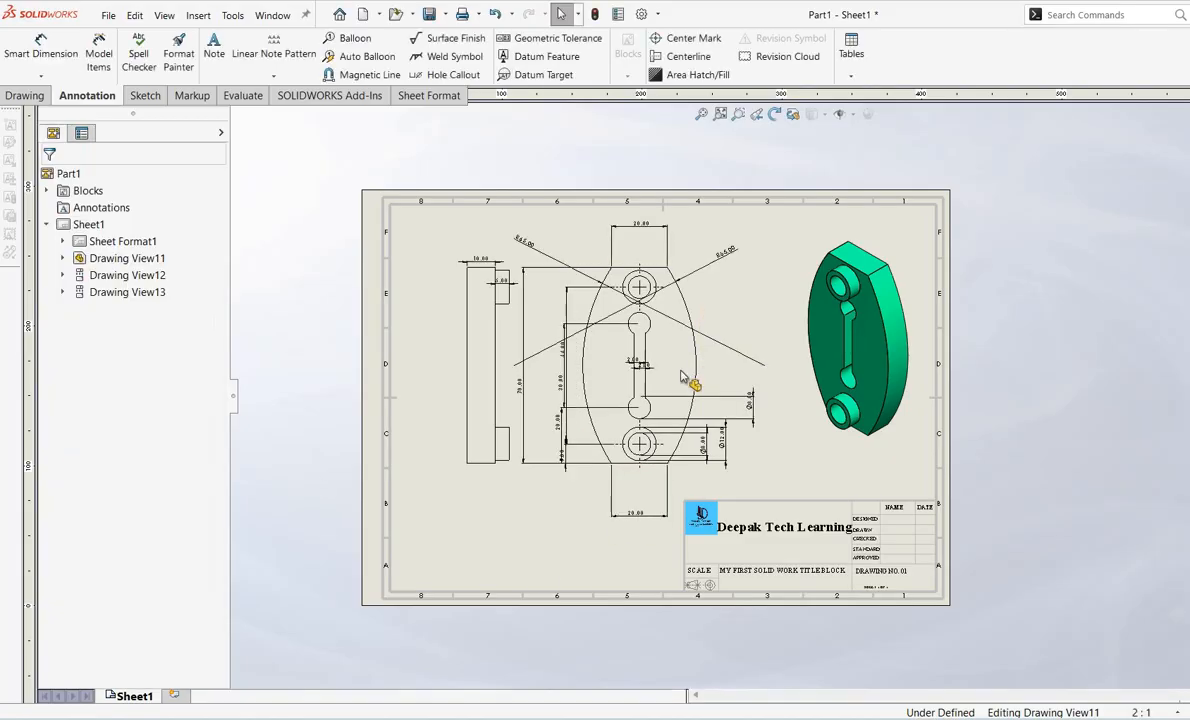
Move the 20 mm width dimension below the front view closer to the plate's bottom edge
scroll(680, 374, down, 5)
scroll(704, 621, up, 4)
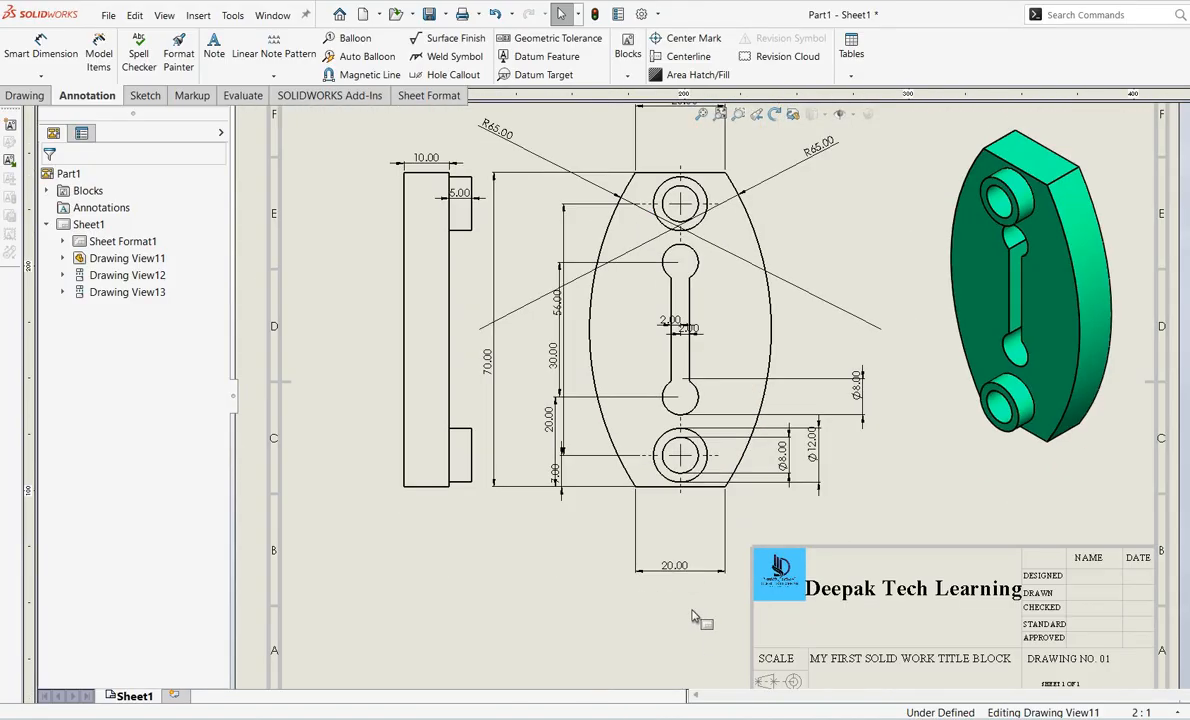
scroll(697, 612, down, 2)
drag(697, 558, 700, 497)
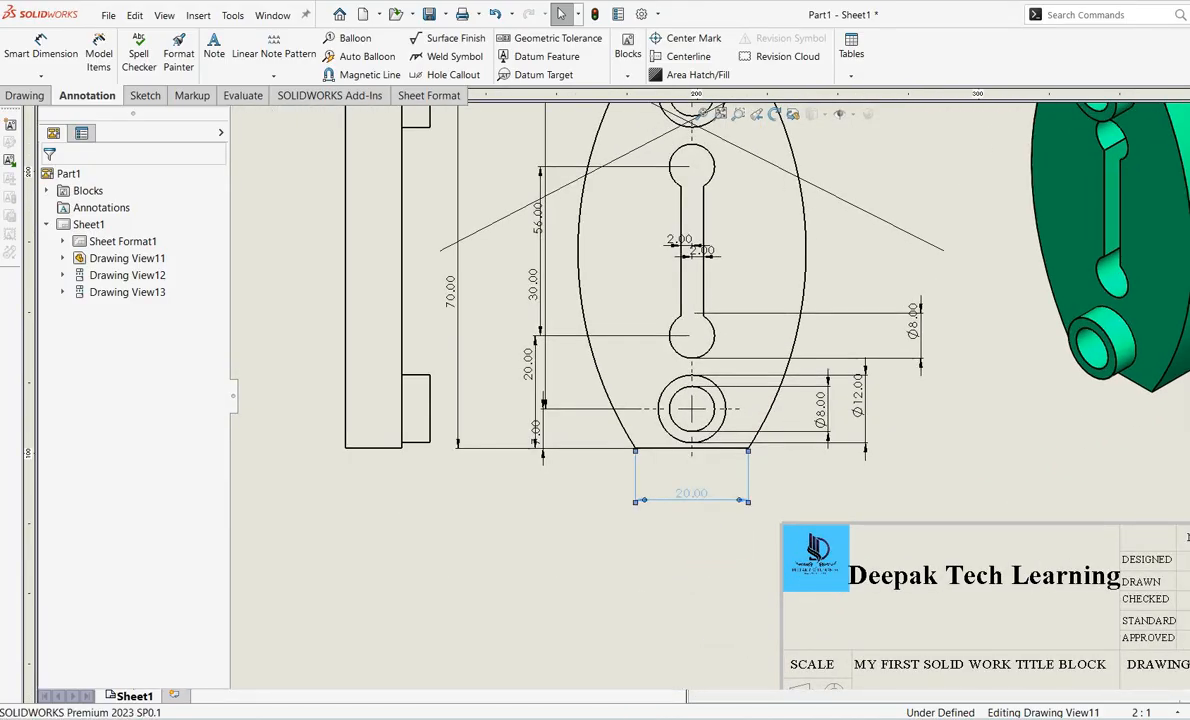
Display the slot end's 8 mm dimension as a diameter leader and shift the lower ring hole's 8 mm dimension slightly outward
click(895, 333)
right_click(895, 332)
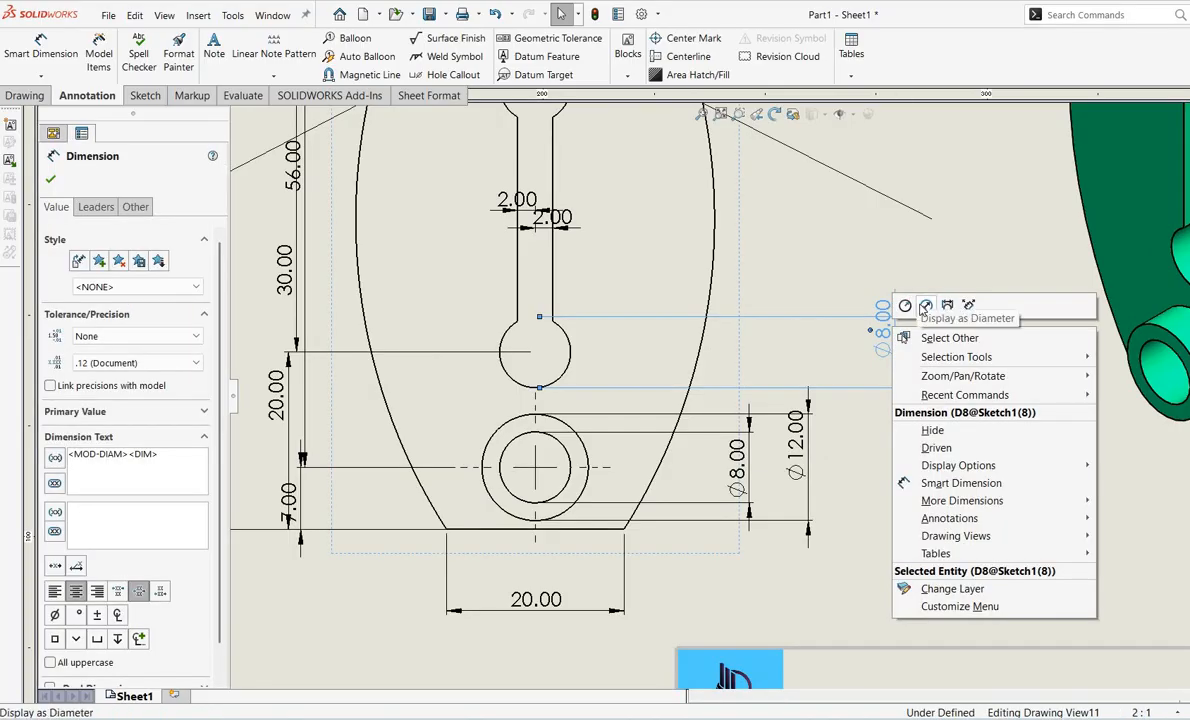
click(925, 305)
click(737, 465)
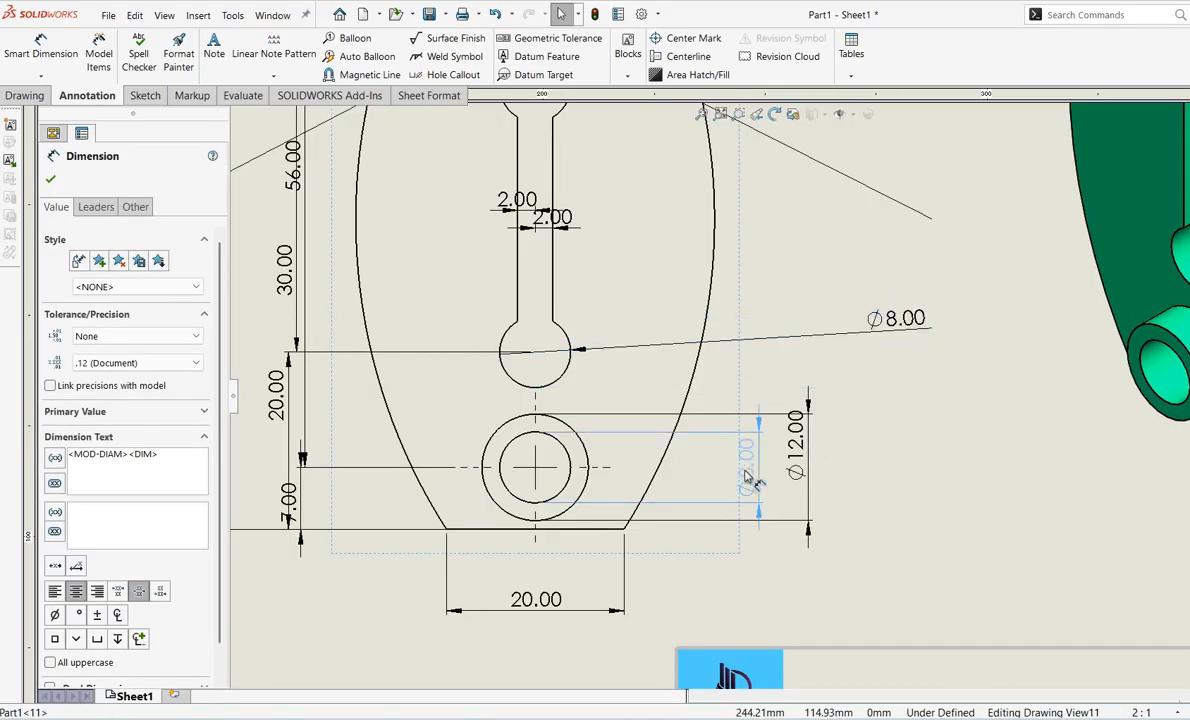
scroll(393, 462, up, 1)
scroll(391, 460, up, 2)
scroll(478, 177, down, 1)
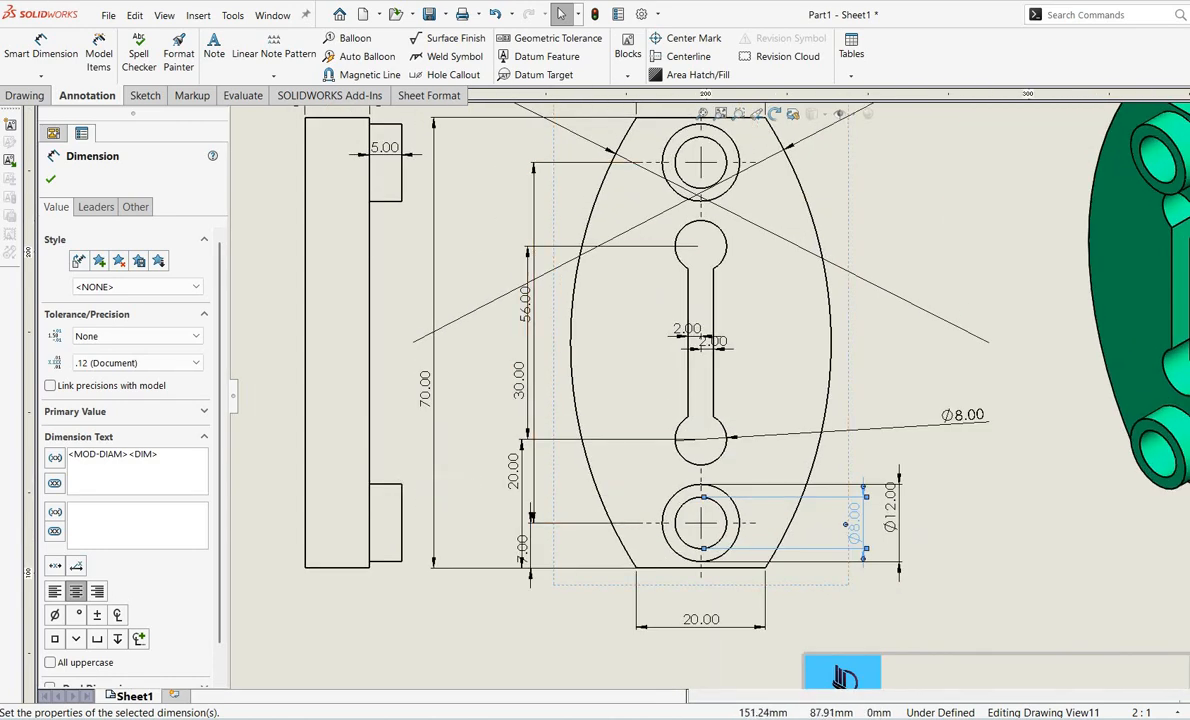
Put the slot's 30 mm spacing dimension in parentheses and place it between the 56 mm and 70 mm dimensions
drag(537, 368, 480, 340)
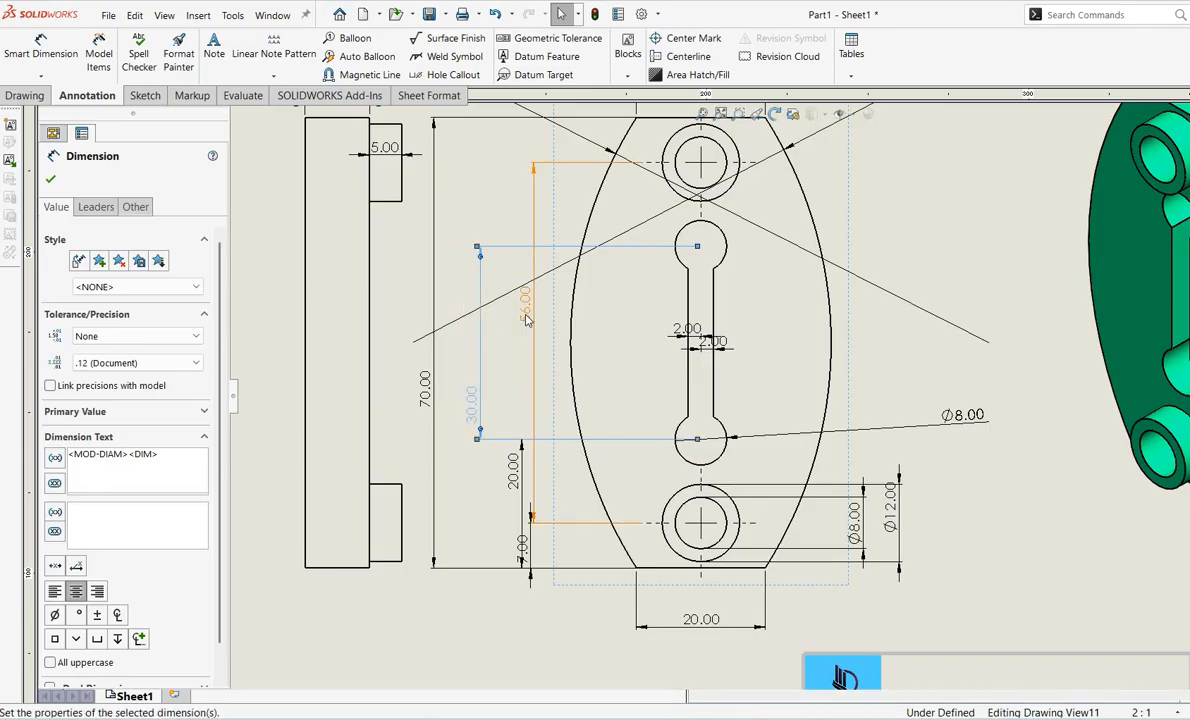
click(519, 309)
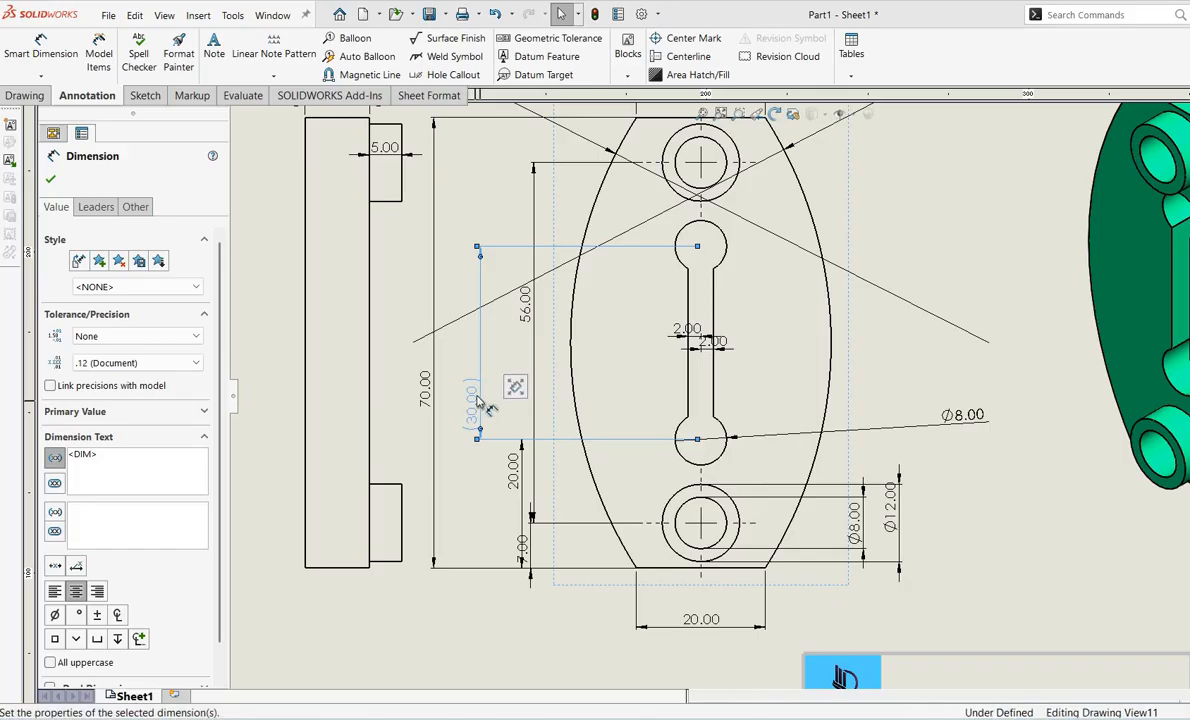
right_click(477, 378)
click(518, 350)
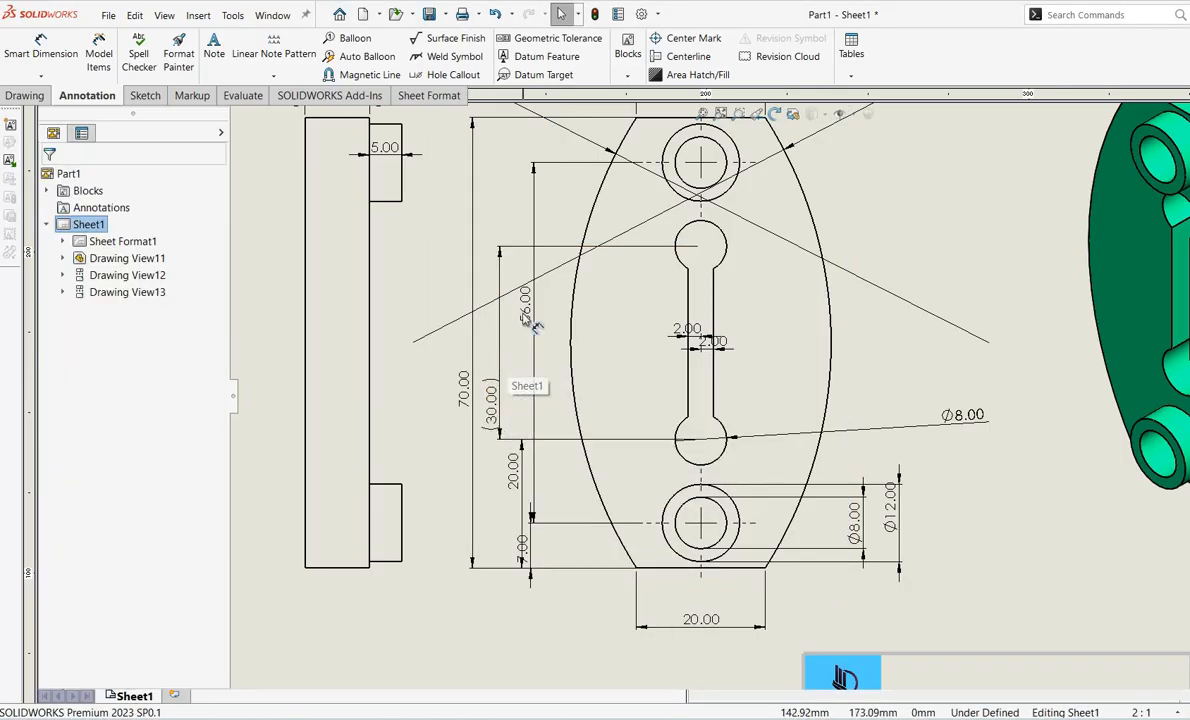
Line up the 30 mm, 20 mm and 7 mm dimensions beside the front view with Align Vertical
click(492, 418)
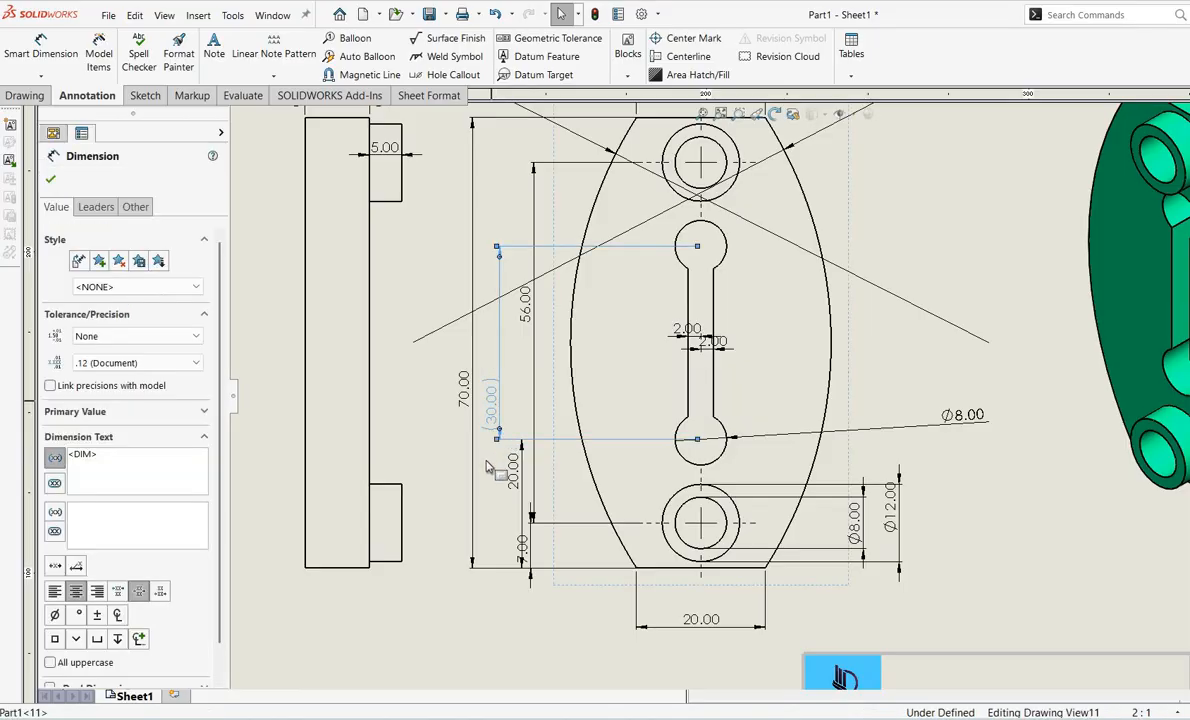
right_click(532, 572)
mouse_move(595, 363)
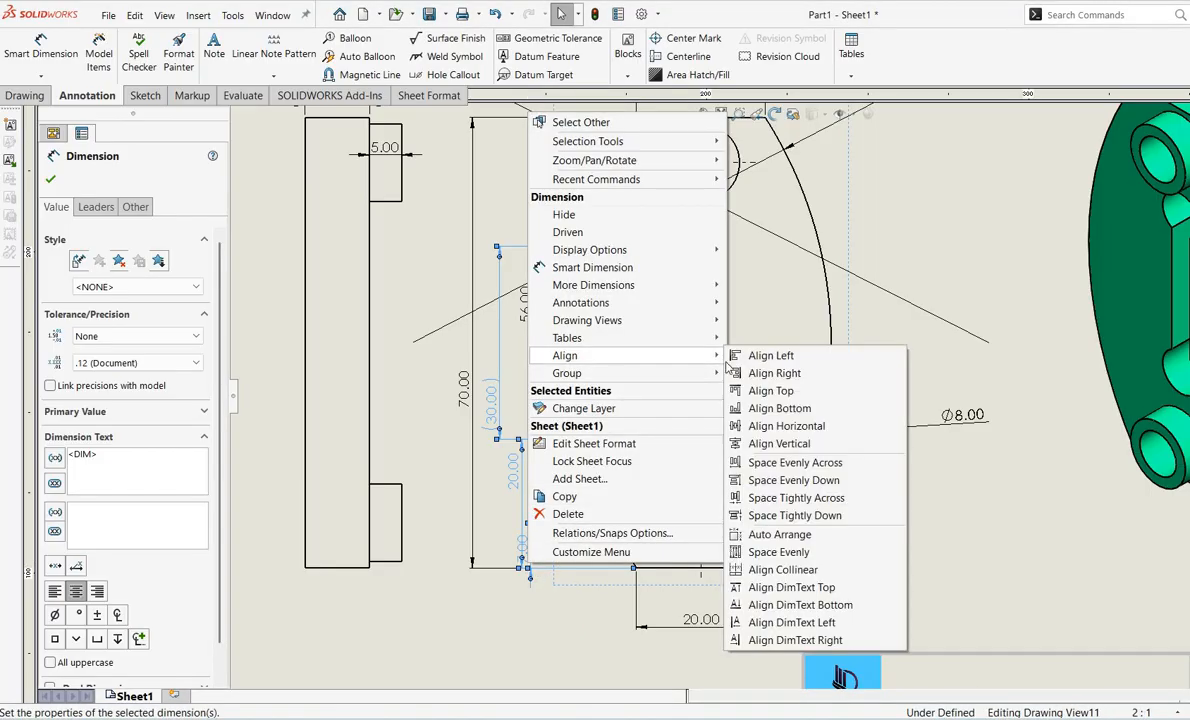
click(812, 445)
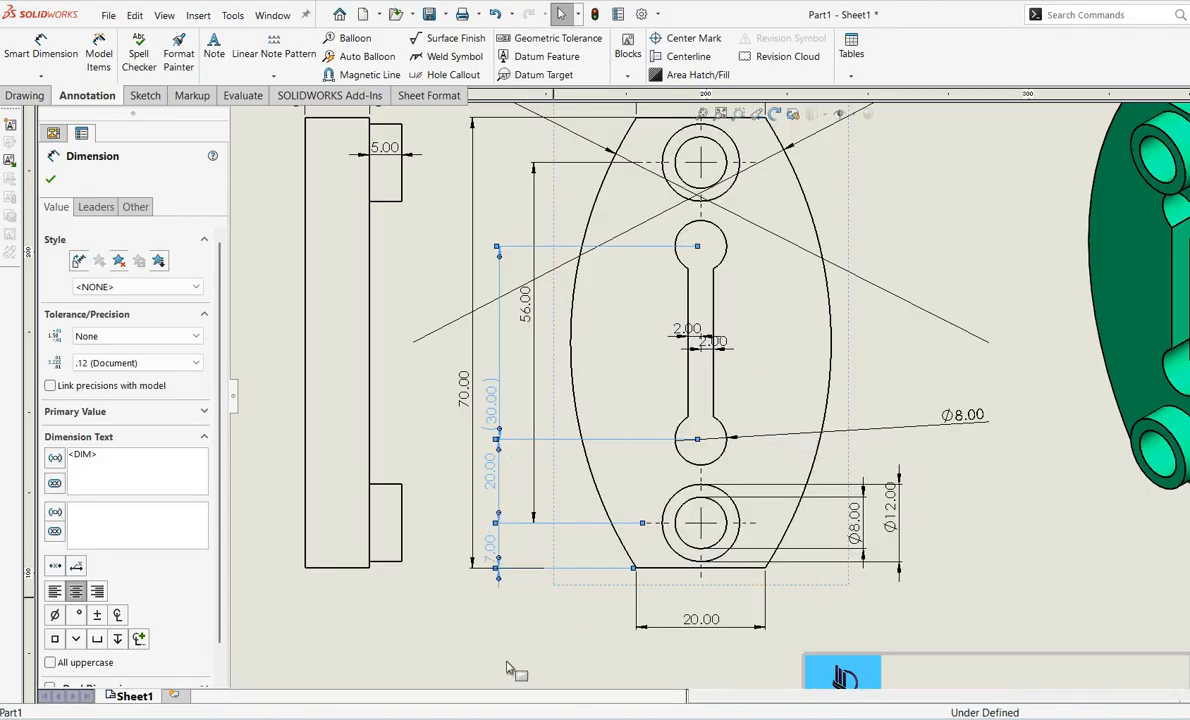
click(50, 179)
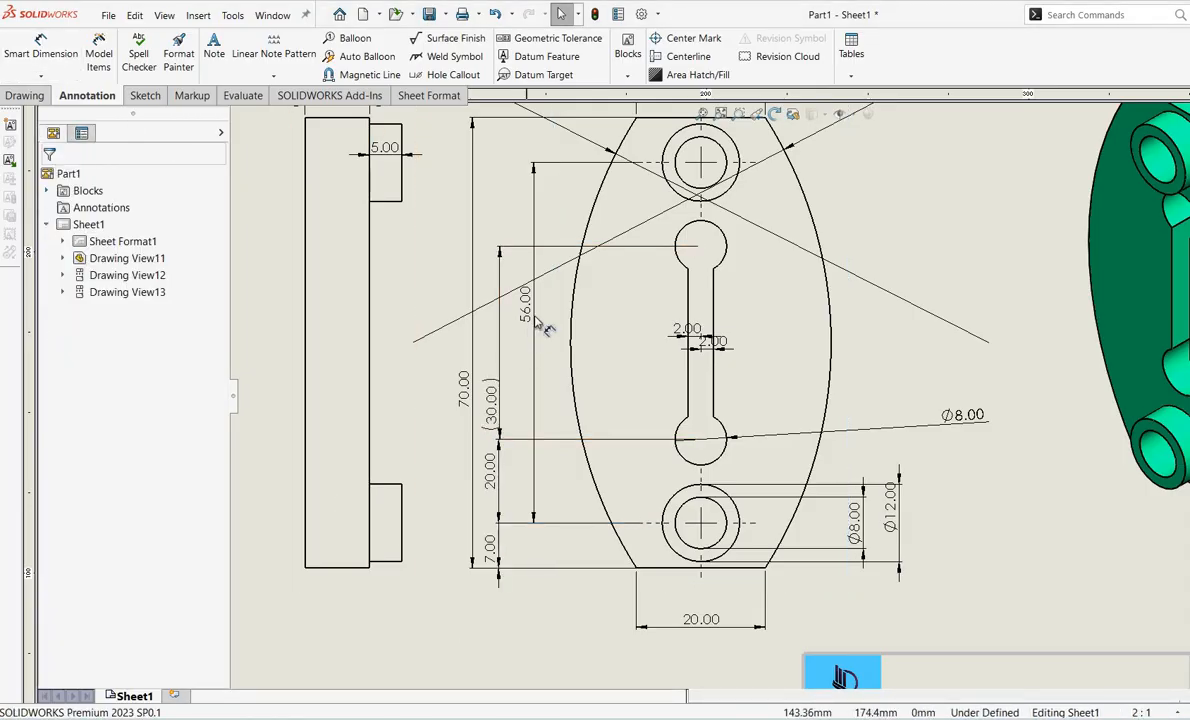
Nudge the 56 mm dimension towards the plate and pull the two overlapping 2 mm slot dimensions out to opposite sides
drag(539, 324, 540, 312)
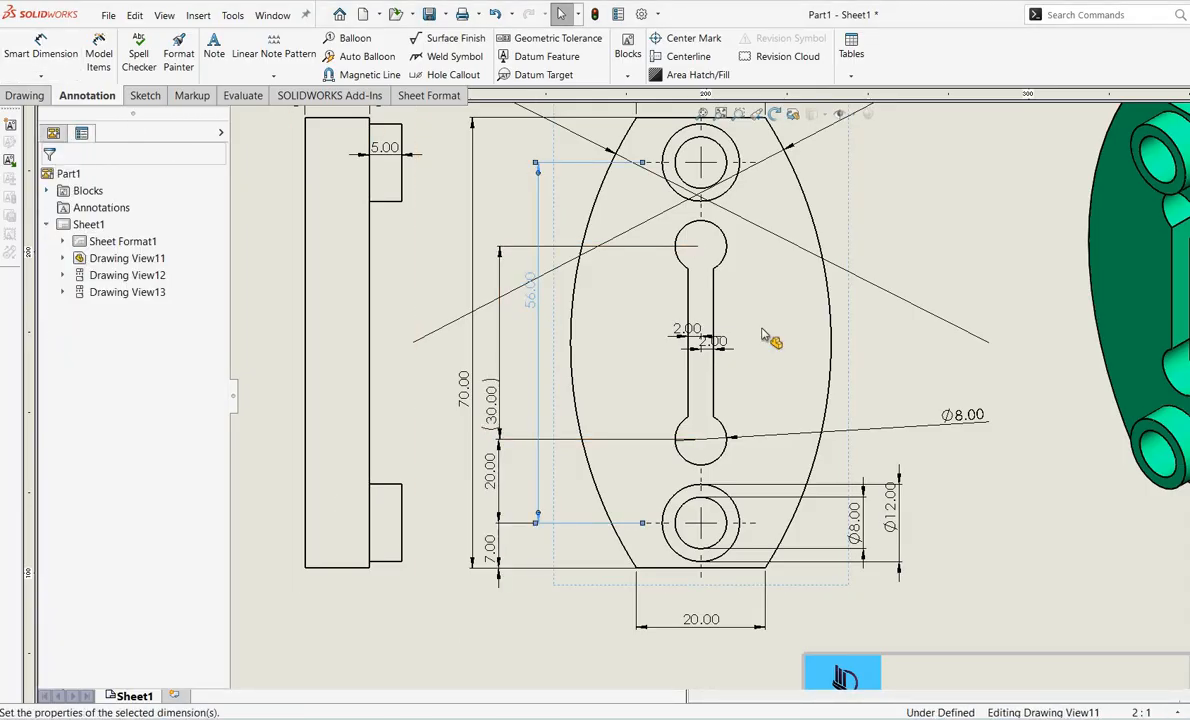
click(712, 341)
scroll(700, 340, up, 3)
drag(714, 363, 658, 412)
drag(725, 367, 595, 364)
scroll(830, 295, down, 3)
scroll(818, 282, up, 2)
scroll(823, 340, down, 4)
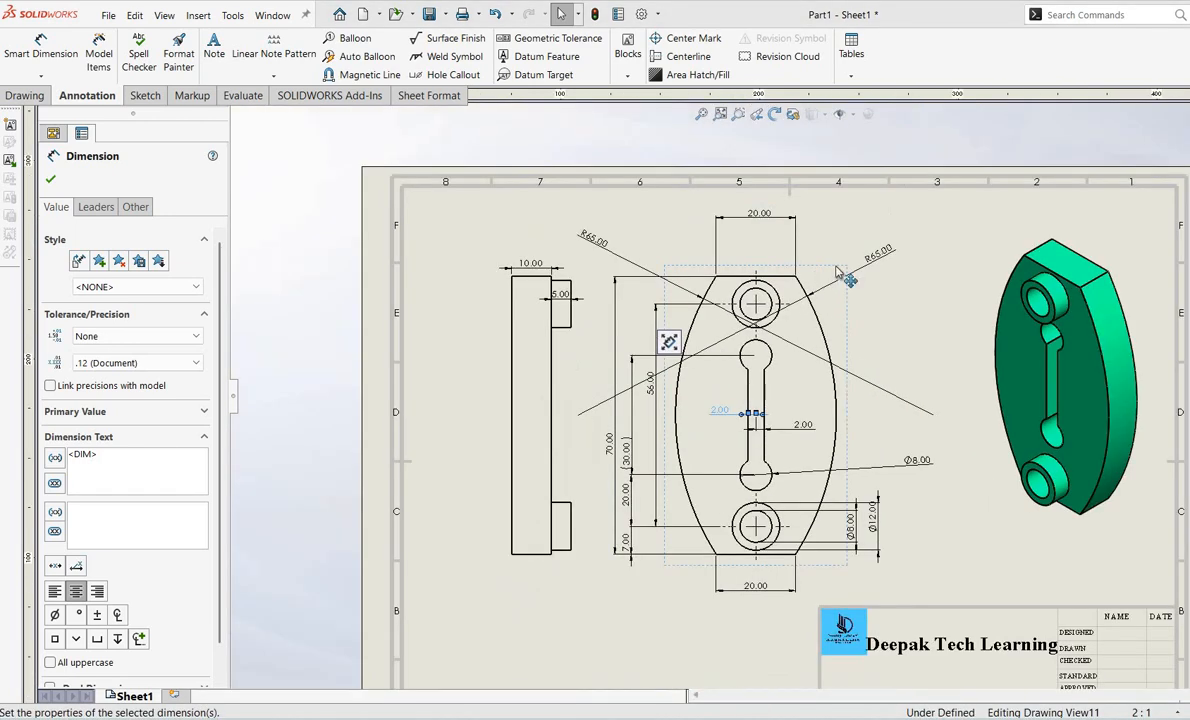
Reposition the R65 dimension of the plate's right-hand arc in the front view
scroll(823, 340, up, 3)
drag(887, 285, 884, 307)
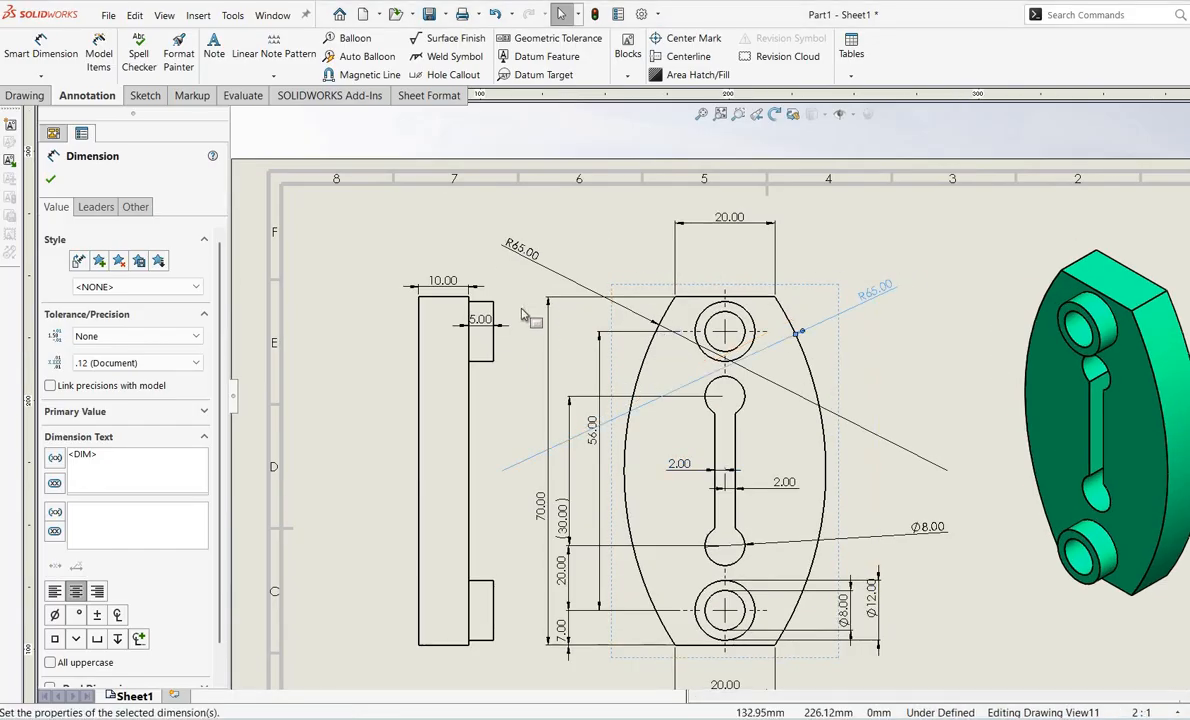
Place the side view's 10 mm and 5 mm dimensions above the view and line them up with Align Horizontal
drag(486, 259, 417, 267)
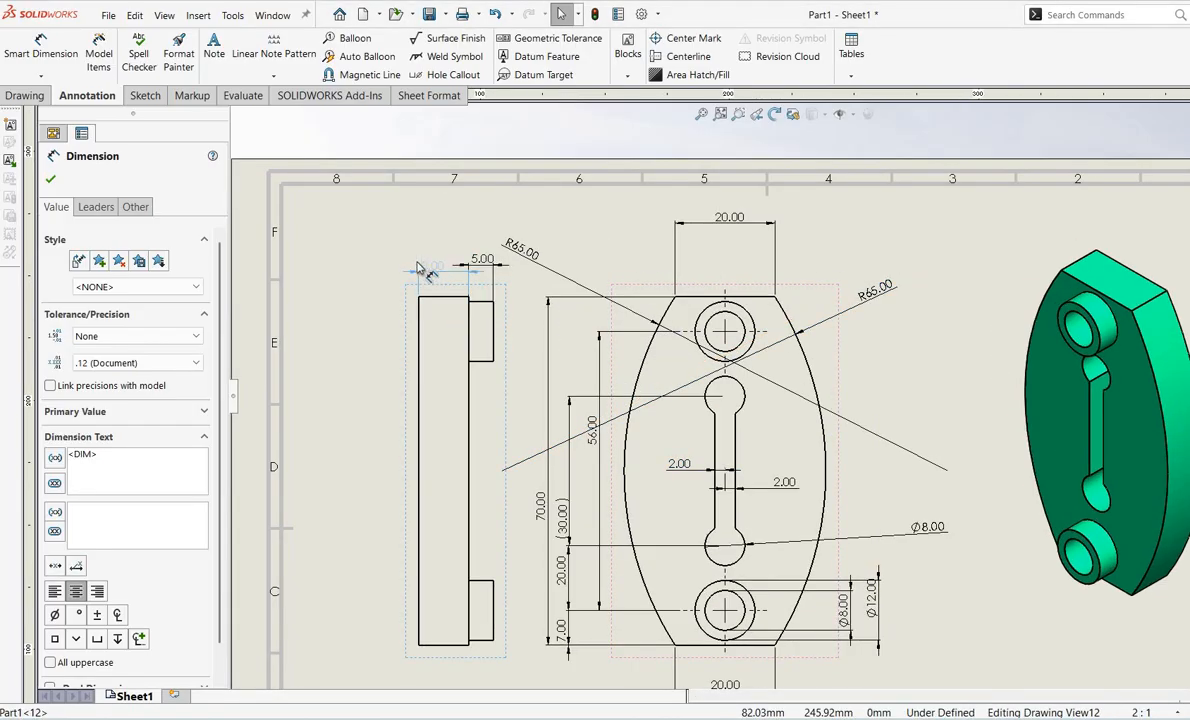
click(499, 473)
scroll(722, 460, up, 1)
scroll(949, 568, down, 1)
scroll(949, 573, down, 1)
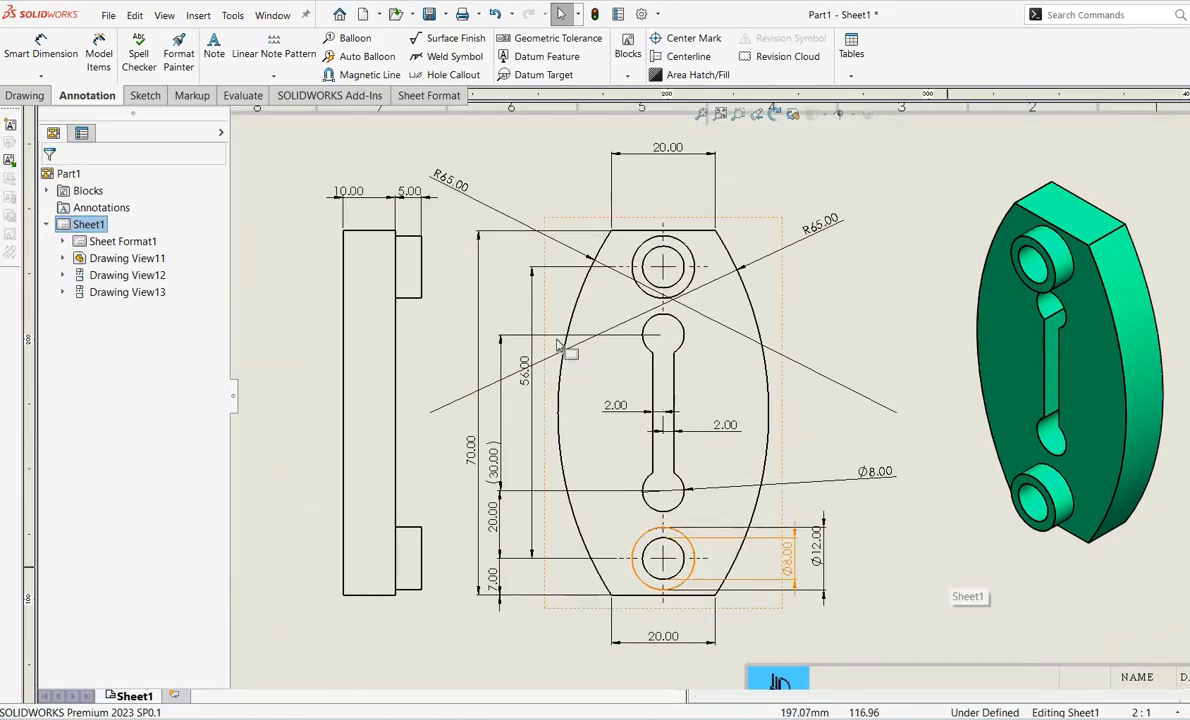
scroll(637, 301, down, 2)
scroll(551, 291, down, 1)
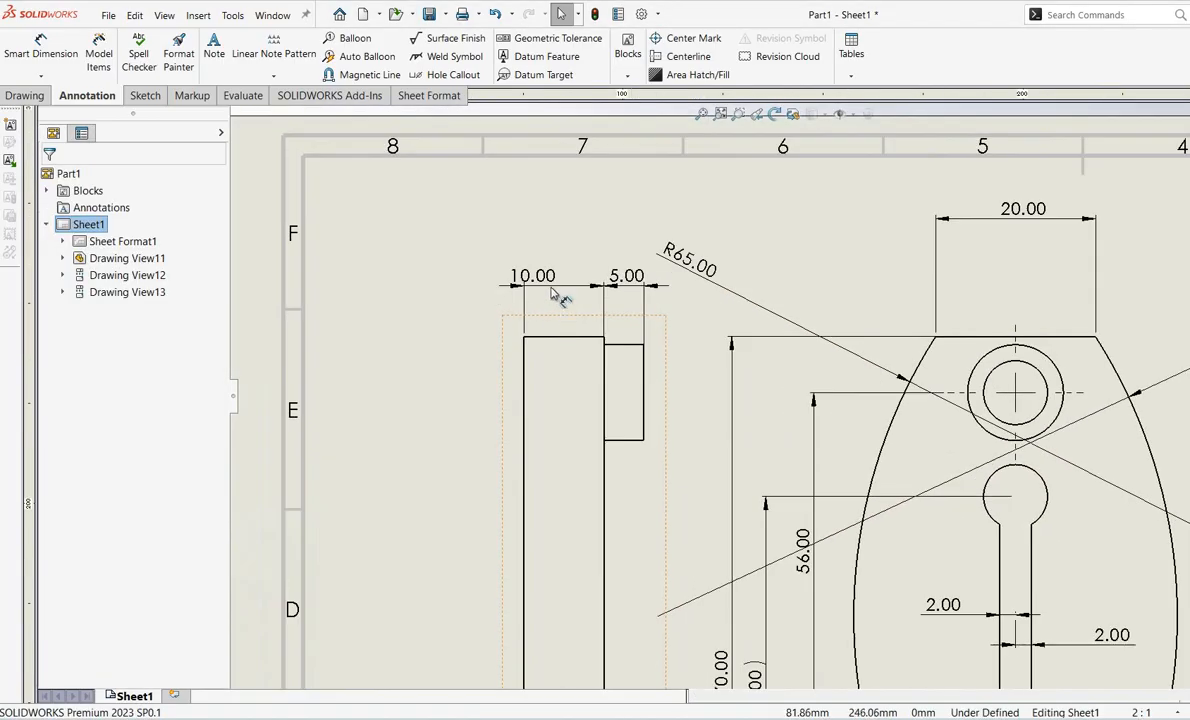
click(533, 277)
ctrl+click(627, 276)
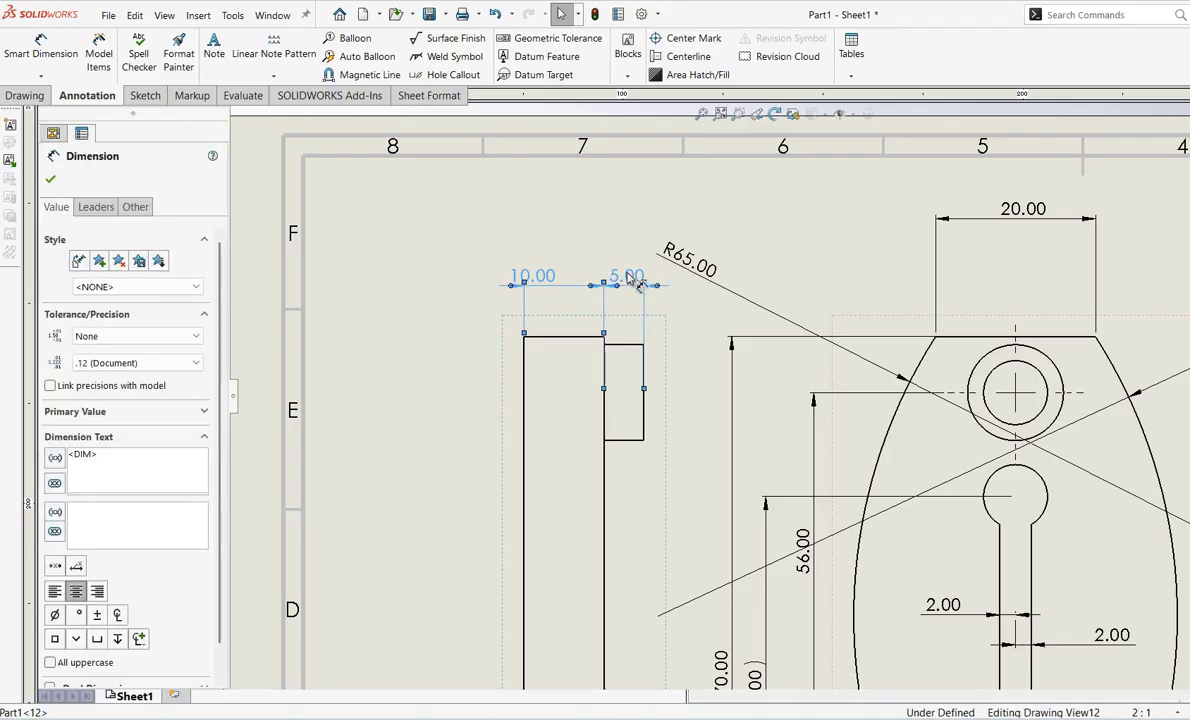
right_click(628, 277)
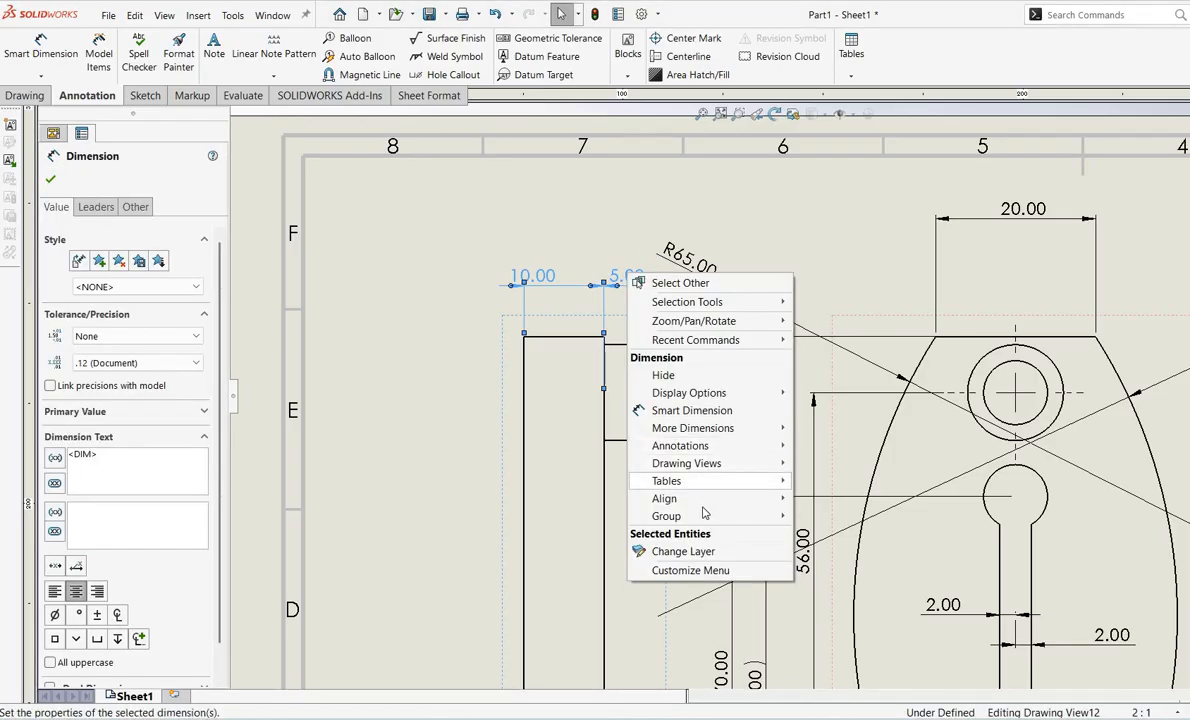
mouse_move(700, 498)
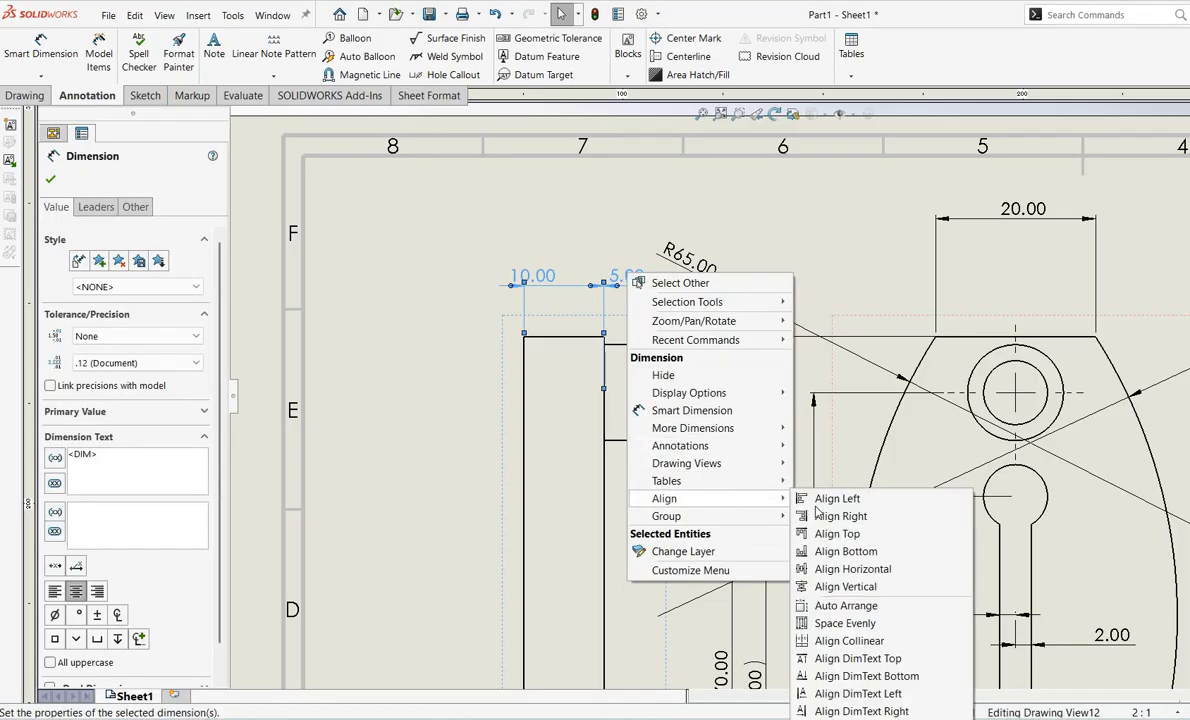
click(850, 569)
click(403, 338)
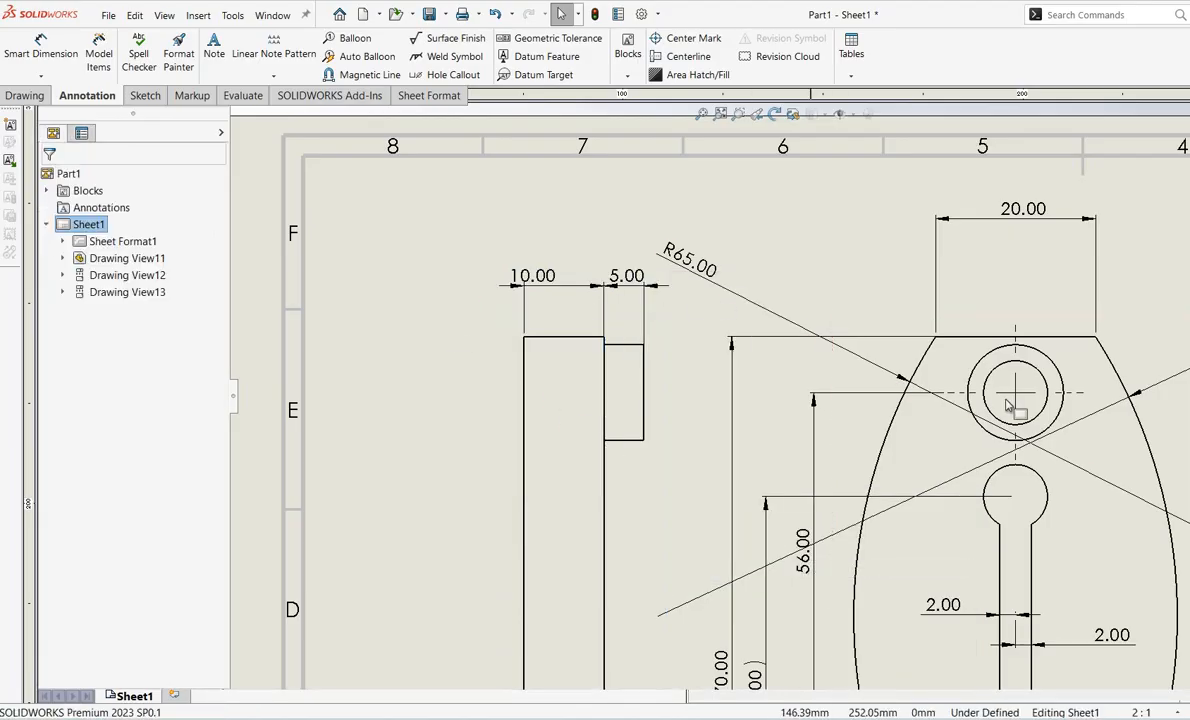
Save the drawing sheet to the Desktop as an Adobe PDF named Part1
scroll(1006, 401, up, 6)
scroll(1000, 533, down, 3)
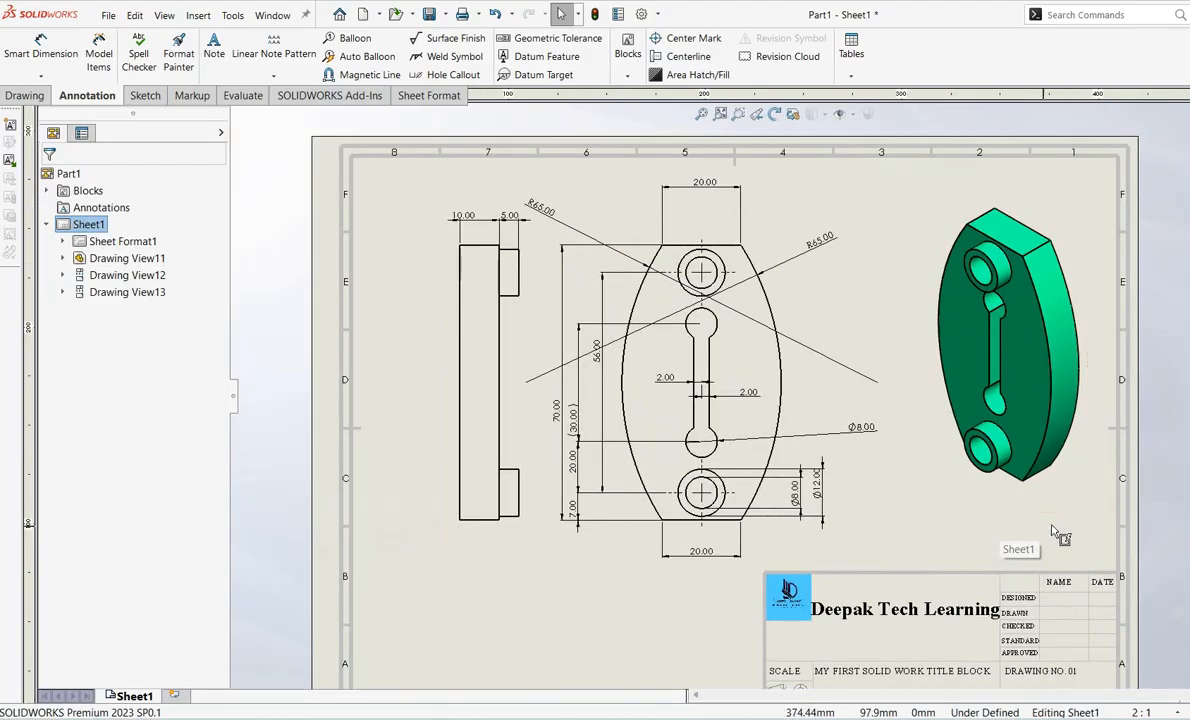
scroll(1050, 527, down, 2)
scroll(891, 470, up, 2)
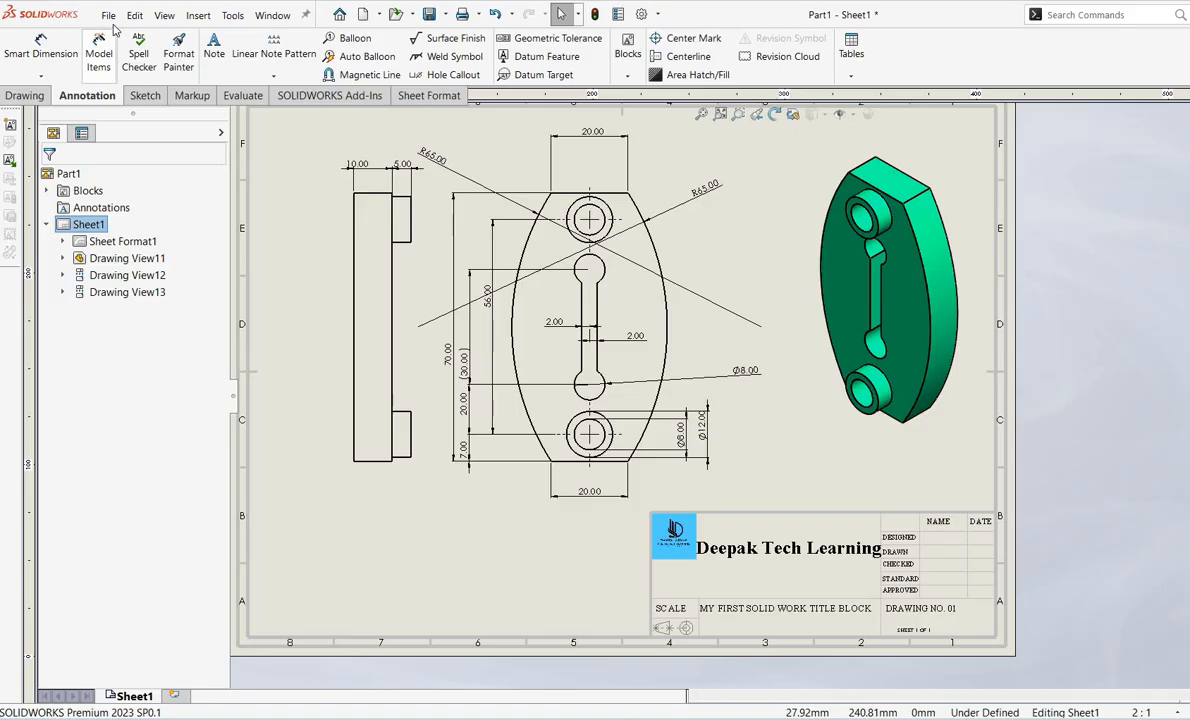
click(109, 16)
click(140, 134)
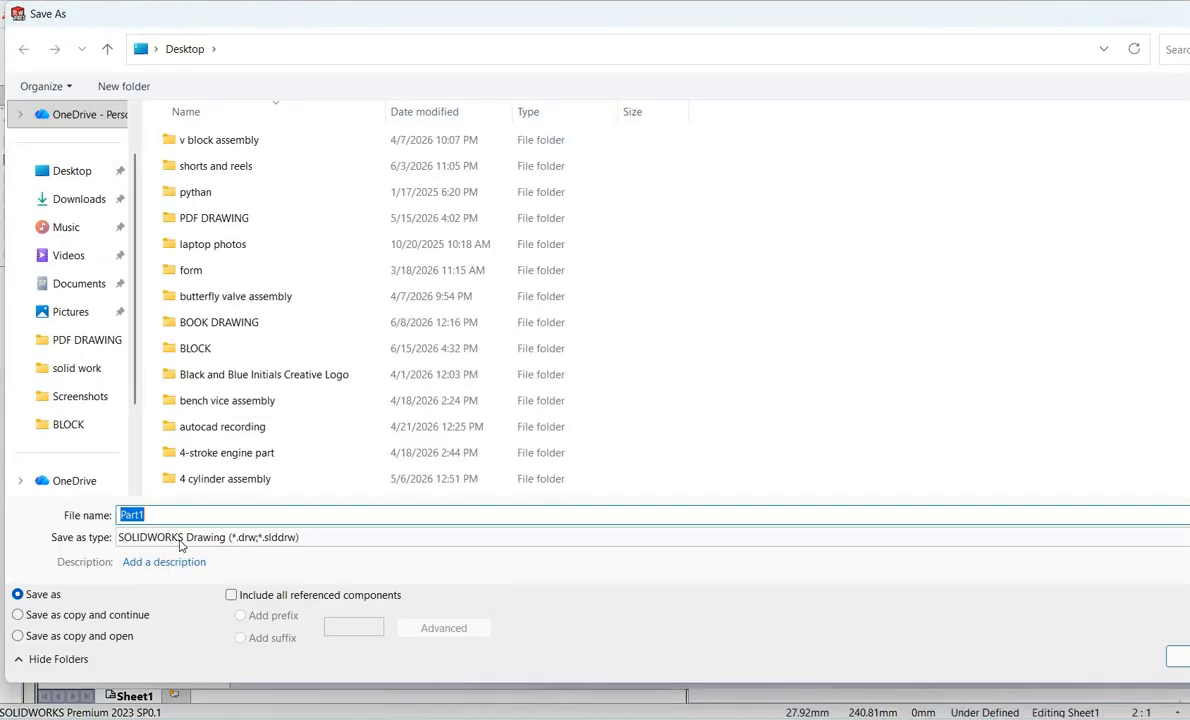
click(205, 537)
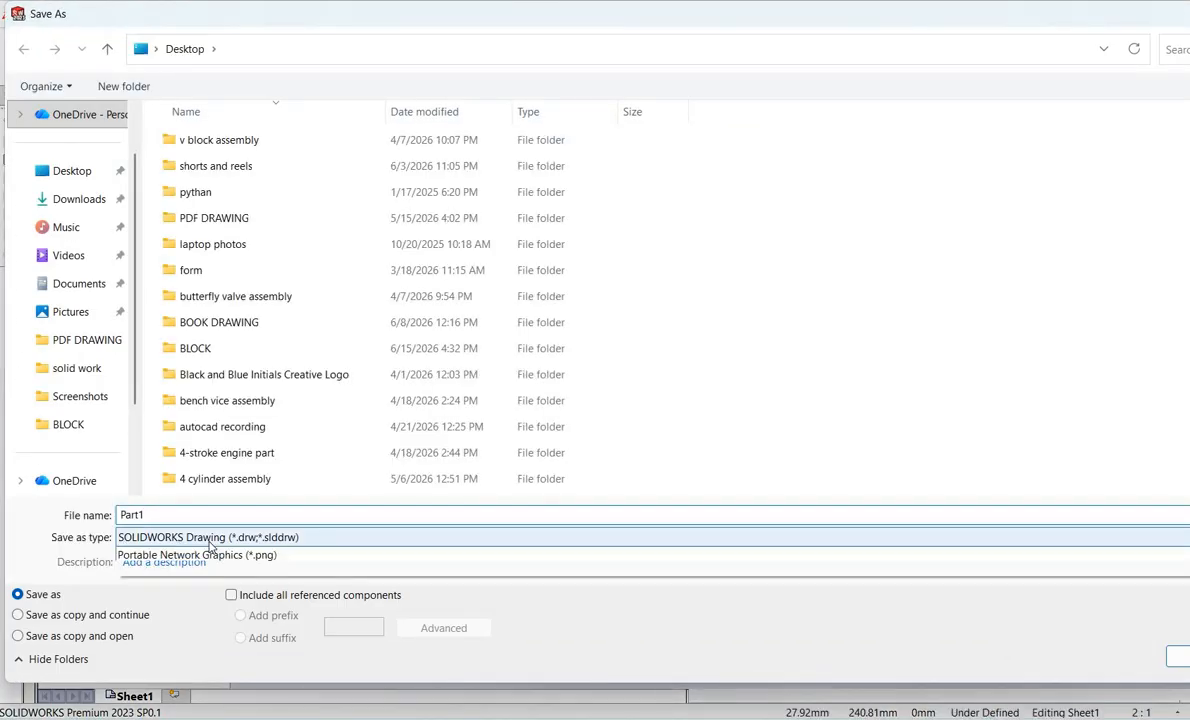
click(280, 597)
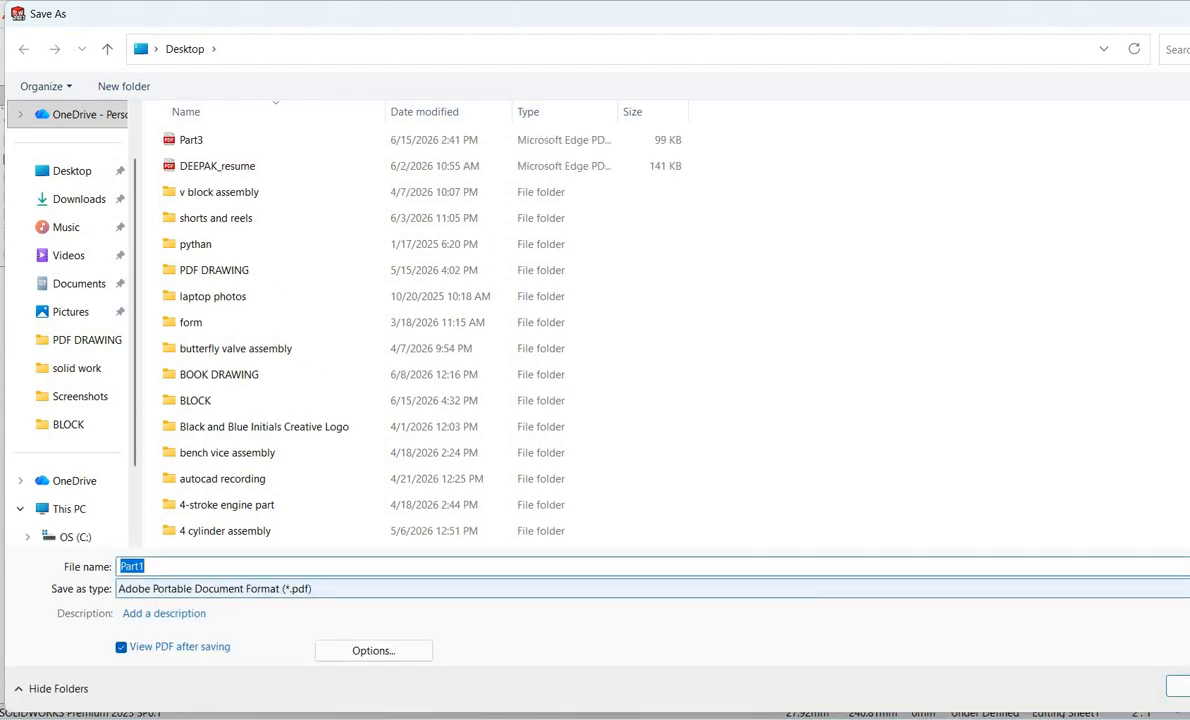
key(Return)
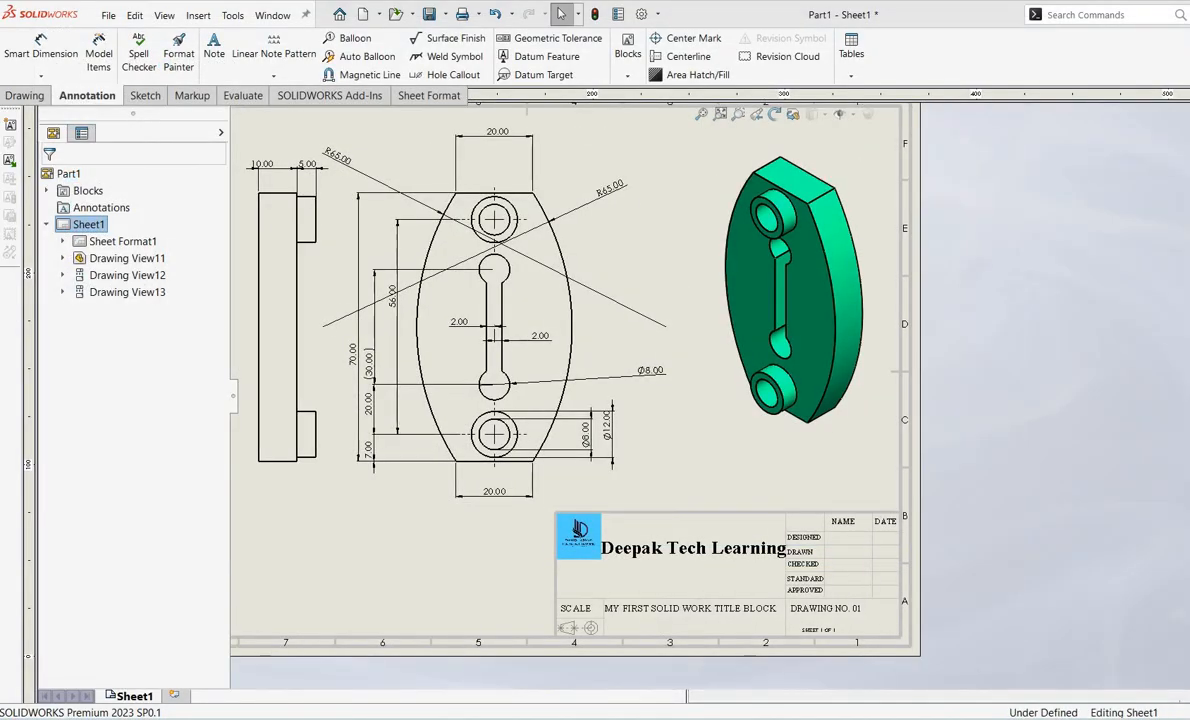